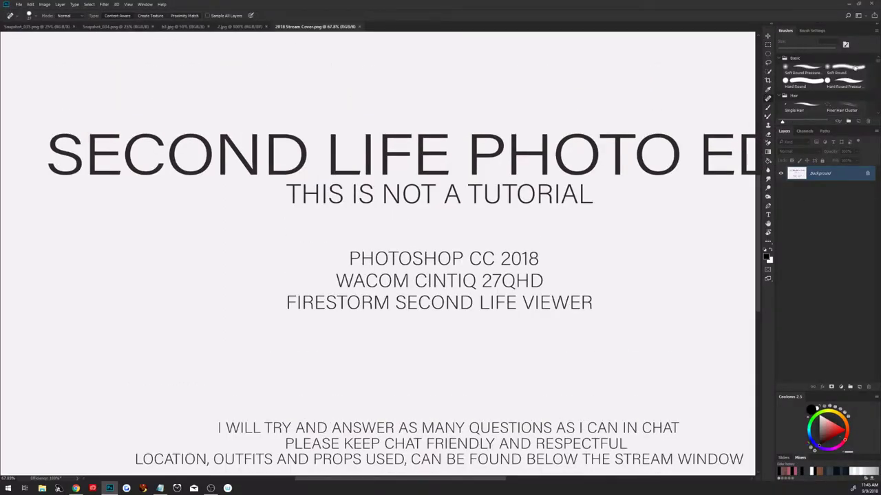
Create a new white 4000×2500 document from the SL Landscape preset.
left_click(767, 36)
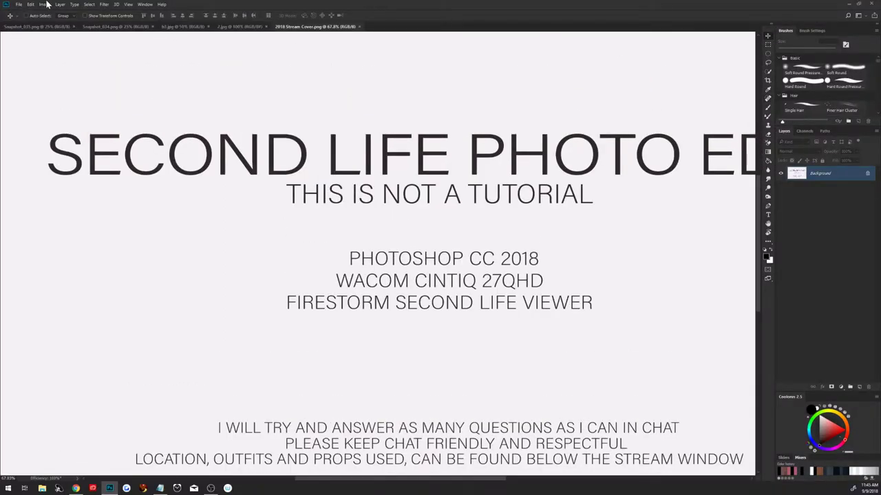
left_click(20, 4)
left_click(31, 13)
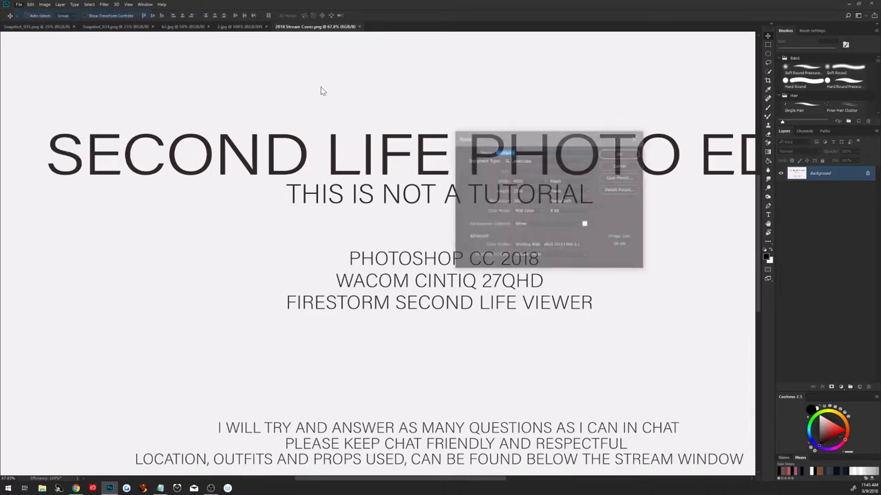
left_click(610, 154)
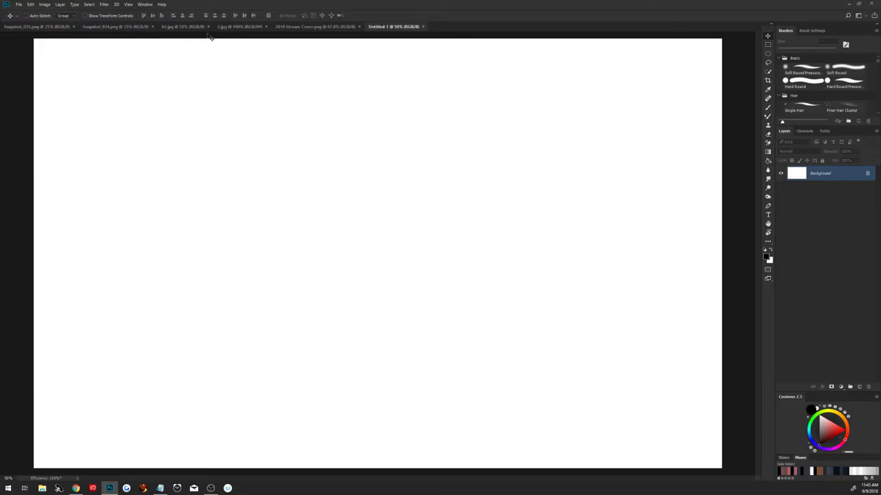
Copy the b3.jpg neon café photo into Untitled-1 as Layer 1, then view Snapshot_035.
left_click(197, 28)
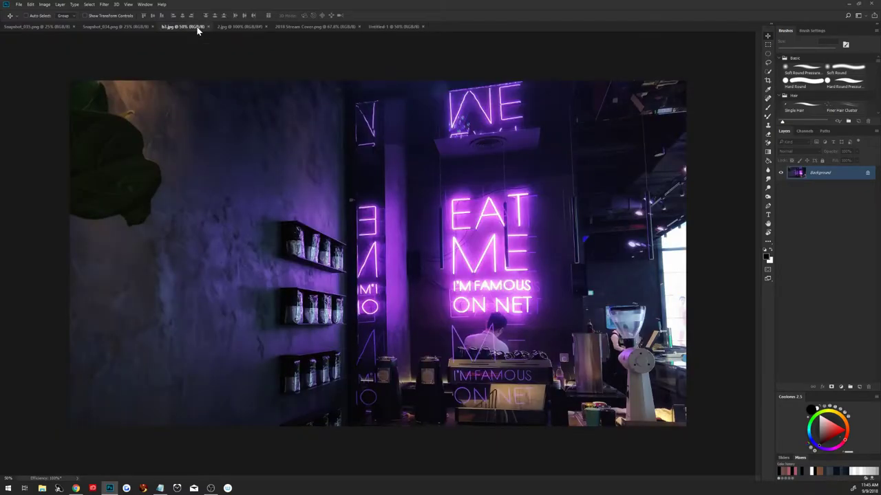
key("ctrl+a")
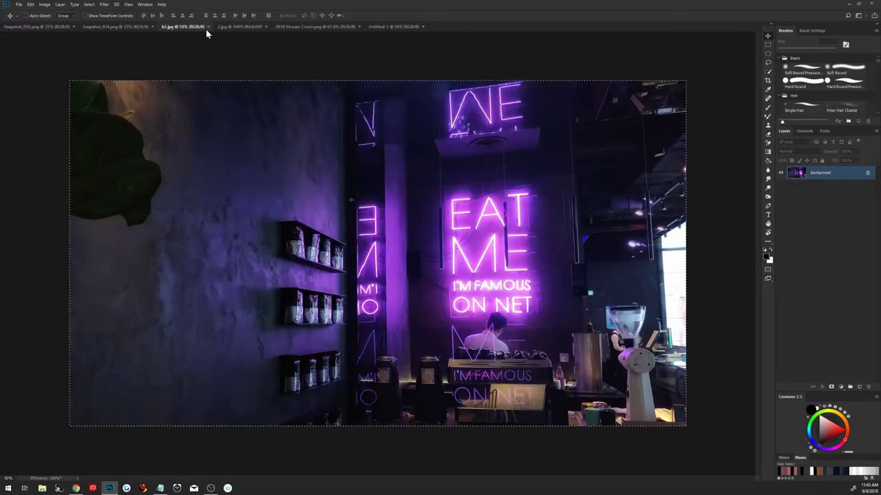
left_click(392, 27)
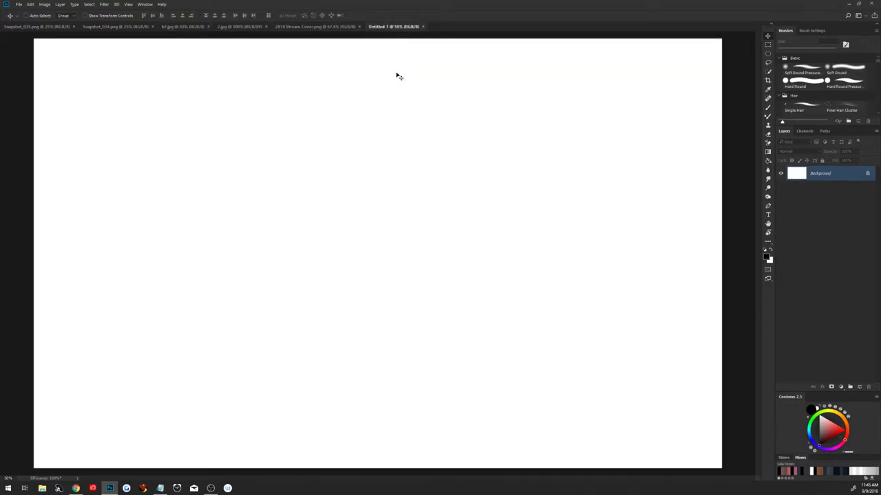
key("ctrl+v")
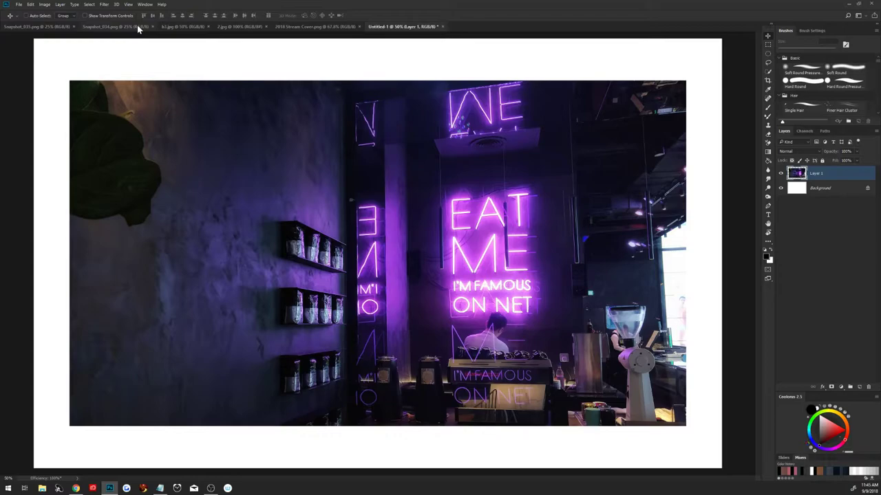
left_click(63, 27)
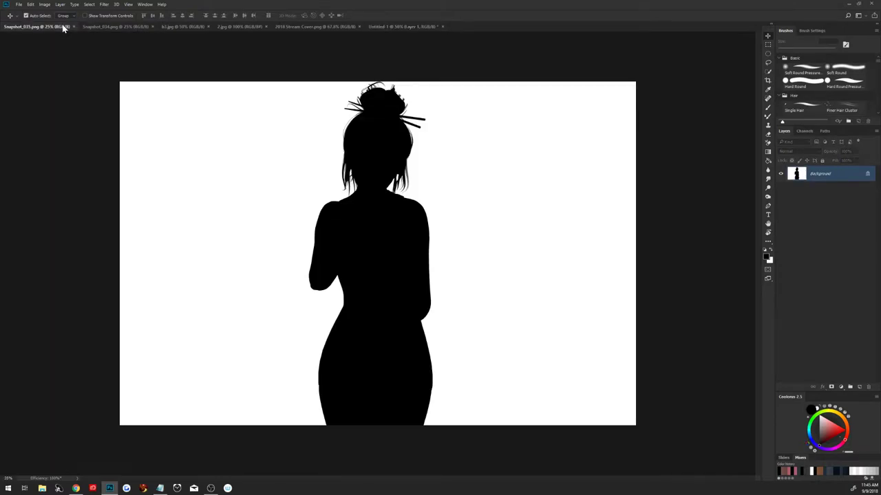
Invert the Snapshot_035 silhouette and paste it into a layer mask on Snapshot_034's avatar.
key("ctrl+i")
key("ctrl+a")
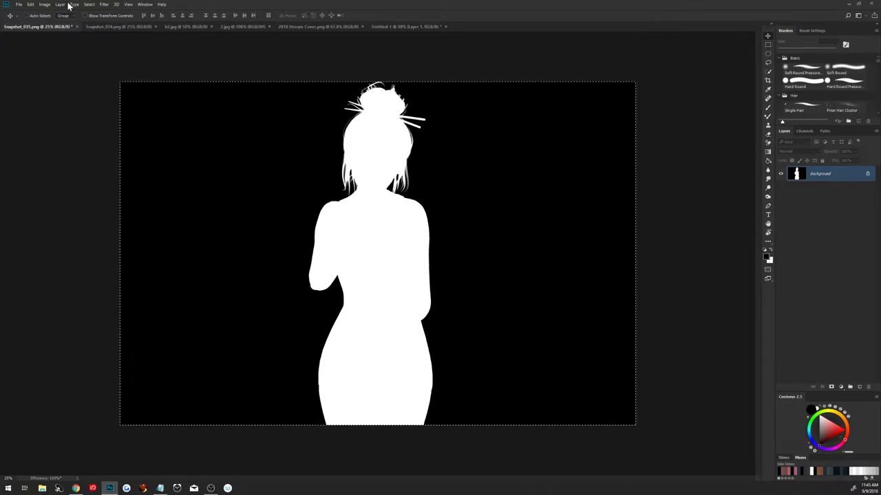
left_click(105, 26)
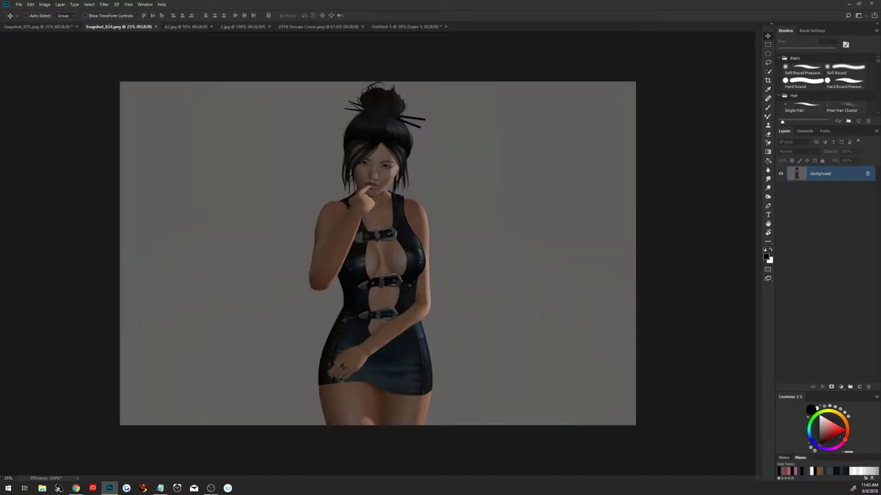
left_click(831, 387)
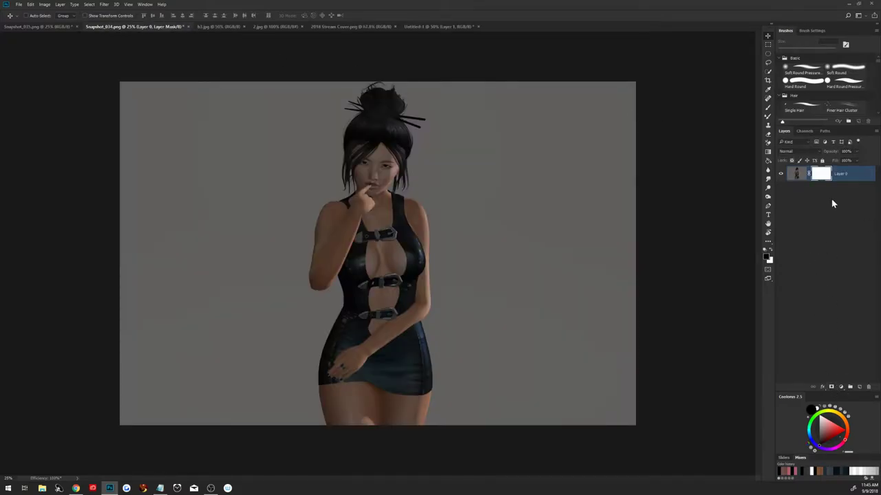
left_click(825, 176, "alt")
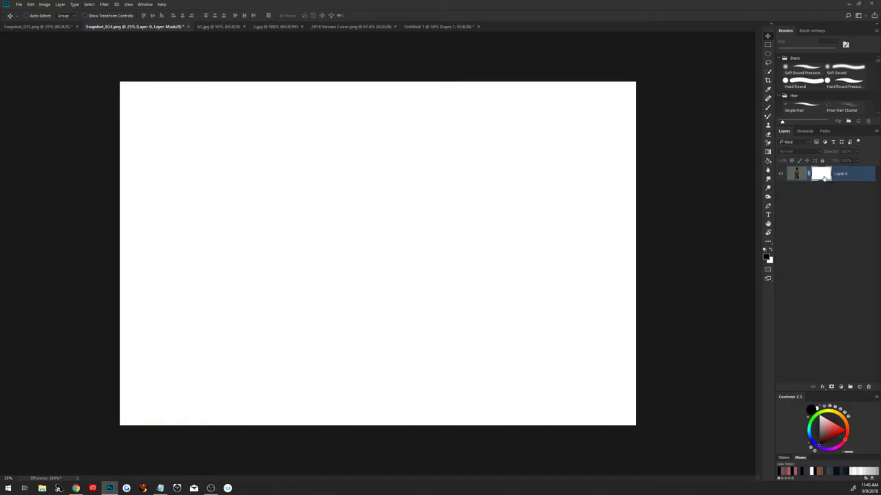
key("ctrl+v")
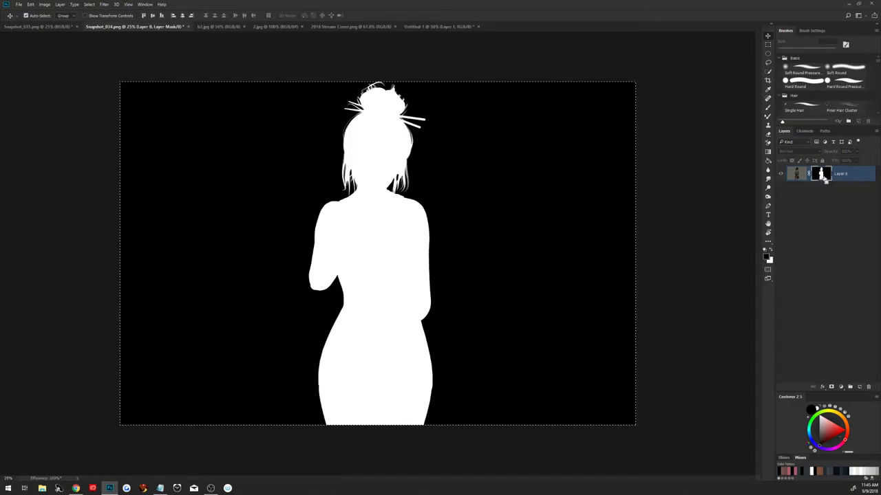
Apply the avatar's layer mask and paste the cut-out into Untitled-1 as Layer 2.
left_click(820, 177, "alt")
right_click(821, 176)
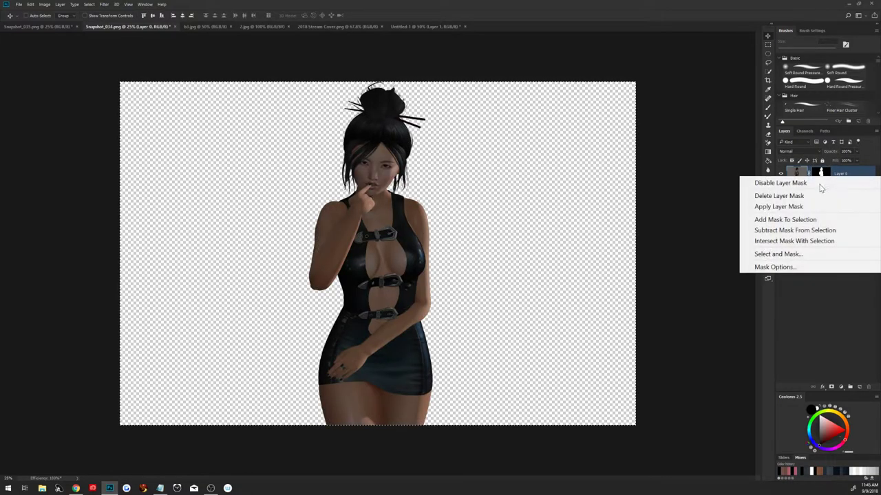
left_click(814, 204)
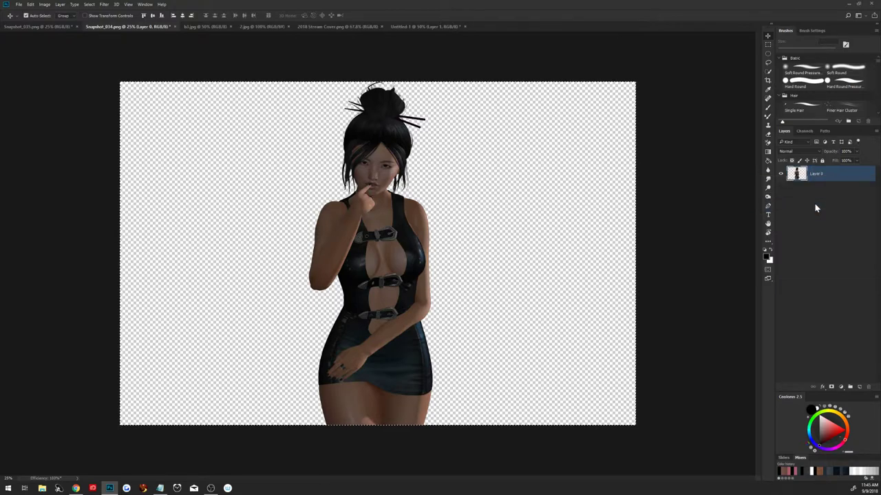
left_click(406, 29)
key("ctrl+v")
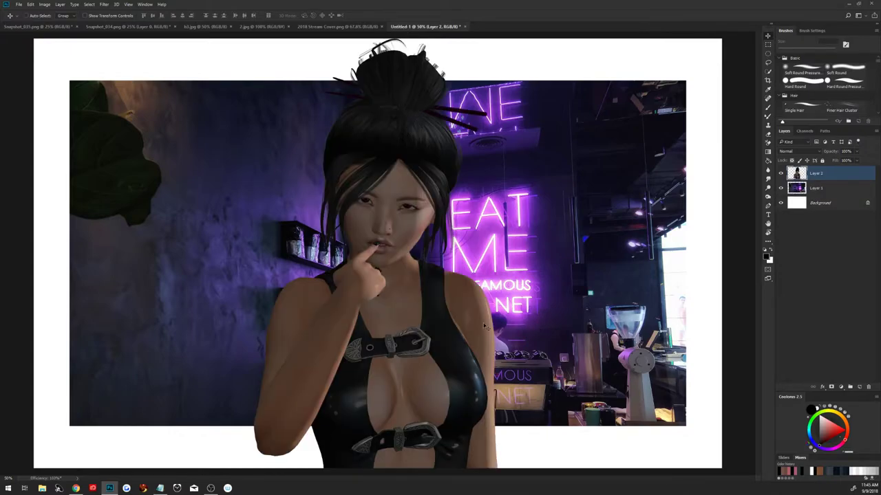
Convert Layer 2 (avatar) and Layer 1 (café photo) to smart objects, then hide Layer 2.
scroll(541, 330, "down", 2)
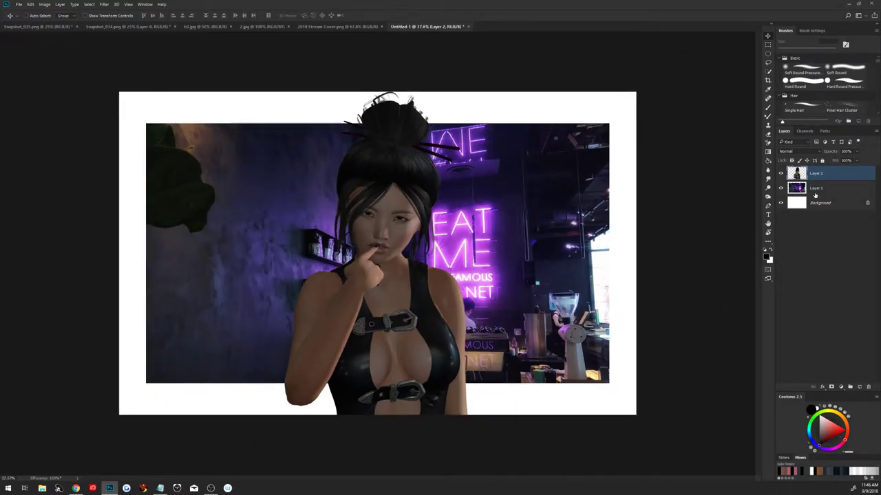
right_click(819, 175)
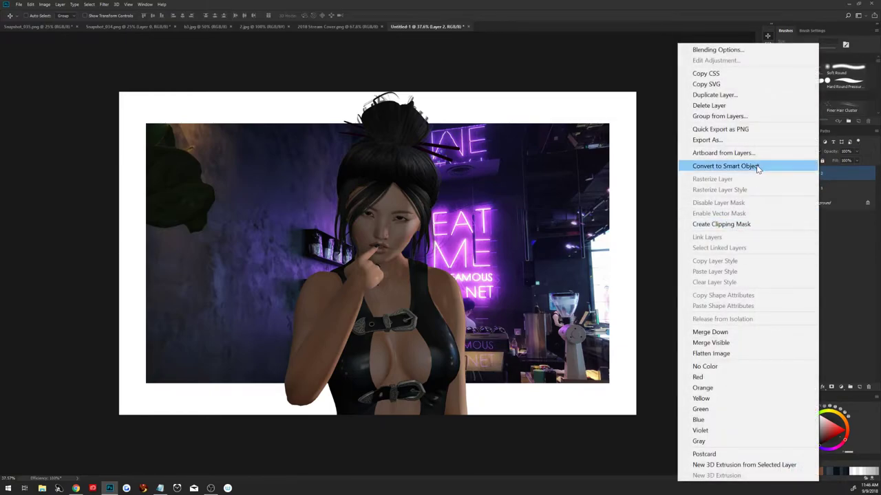
left_click(763, 166)
right_click(819, 191)
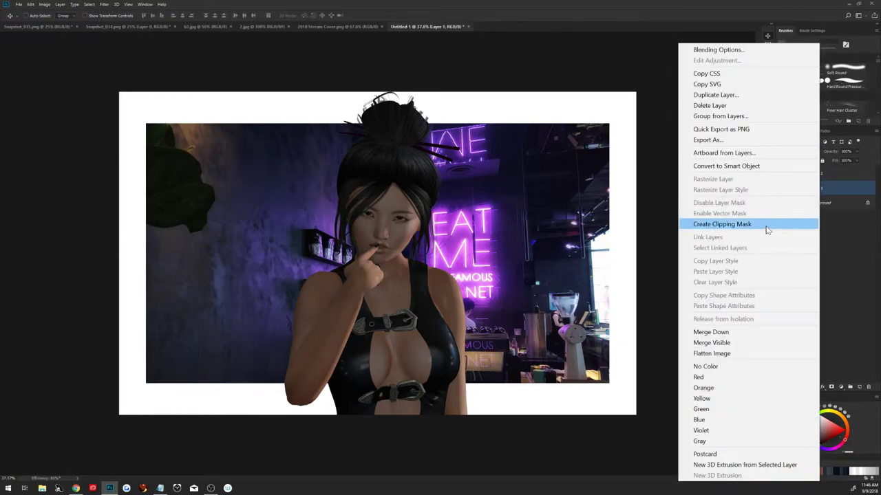
left_click(752, 167)
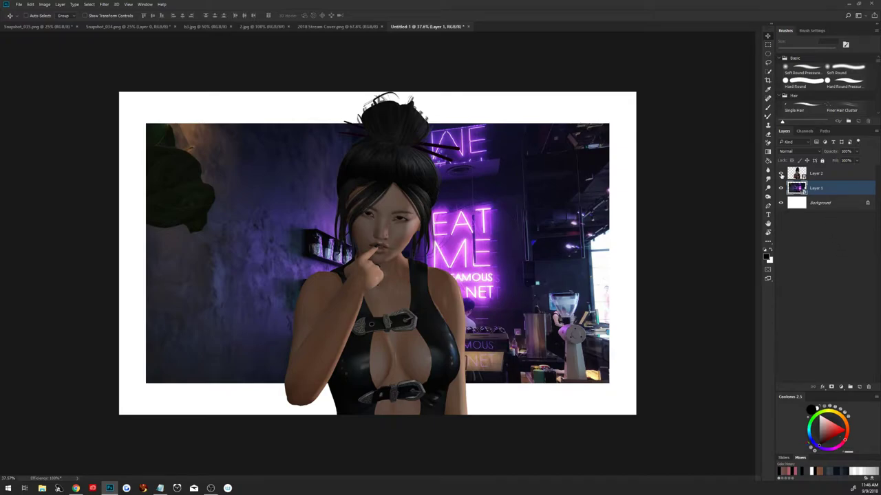
left_click(781, 173)
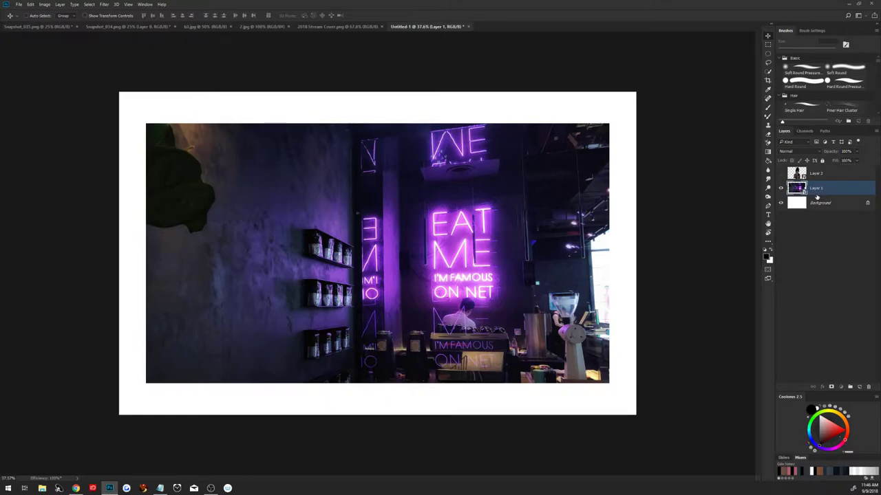
key("ctrl+t")
Scale the café photo to about 135.75% to fill the canvas, then show the avatar again.
mouse_move(611, 122)
left_mouse_down()
mouse_move(649, 91)
mouse_move(686, 80)
left_mouse_up()
left_click_drag(565, 289, 586, 301)
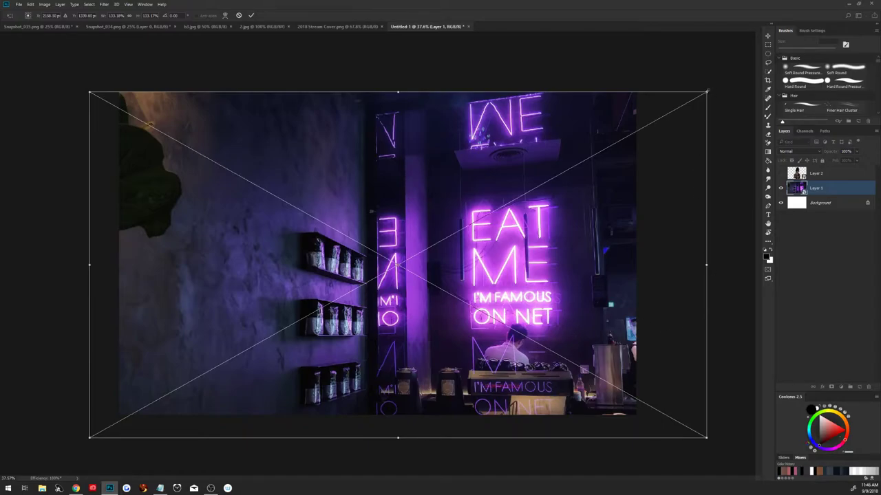
left_click_drag(708, 90, 713, 88)
left_click_drag(593, 189, 584, 186)
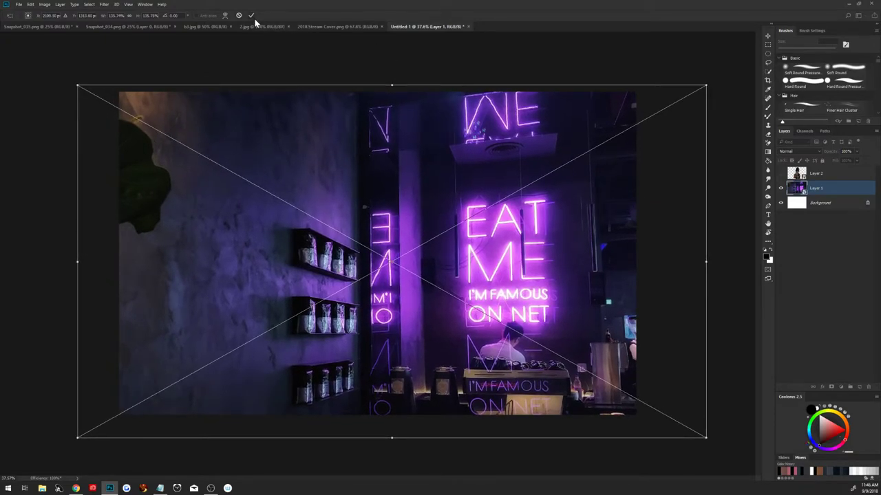
left_click(251, 15)
left_click(813, 173)
left_click(781, 174)
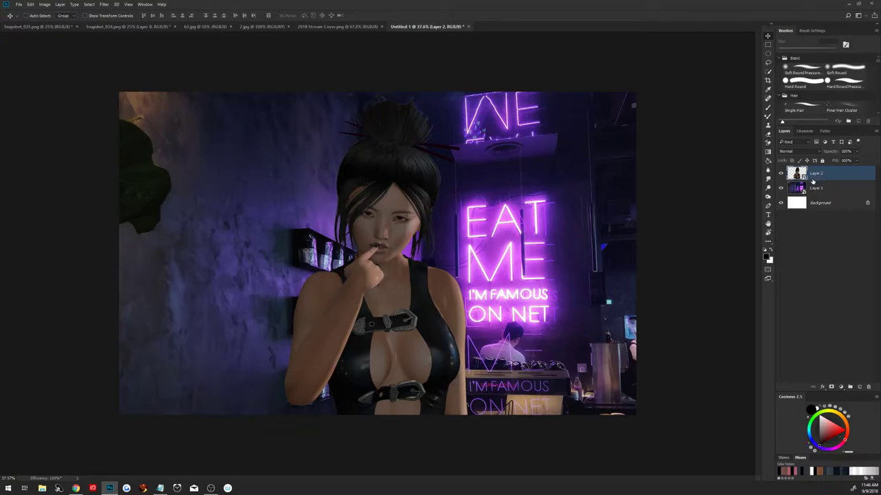
Shrink the avatar to about 74.5% and place her just left of the neon sign.
key("ctrl+t")
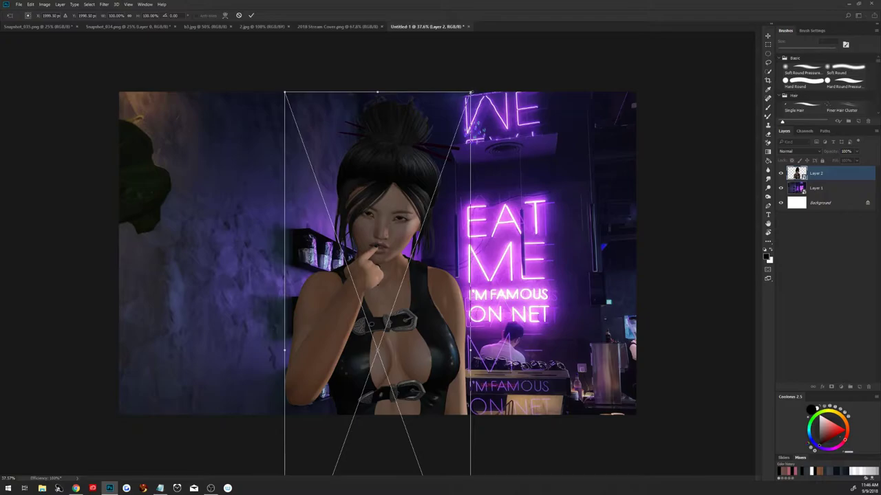
left_click_drag(470, 92, 451, 143)
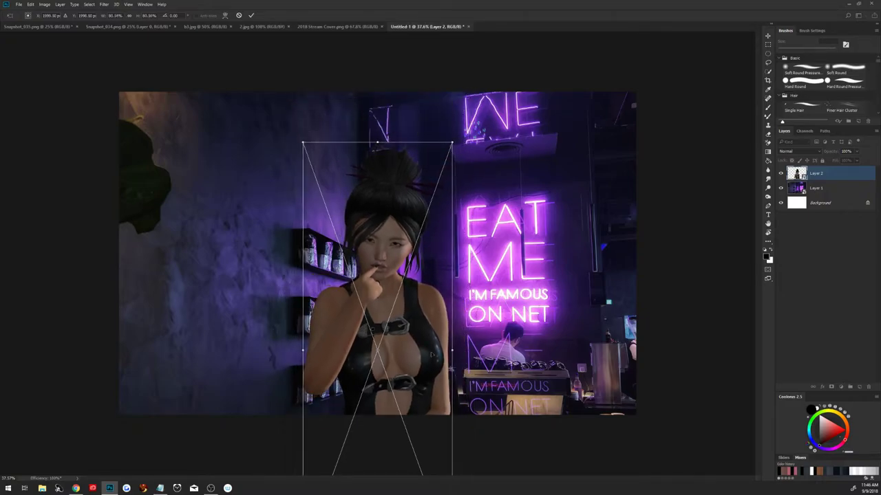
left_click_drag(435, 305, 412, 233)
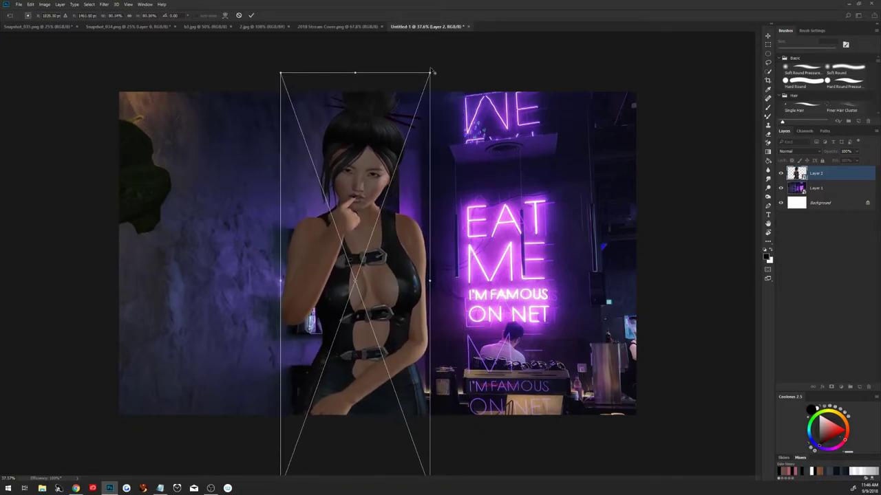
left_click_drag(430, 72, 424, 85)
left_click_drag(408, 286, 412, 260)
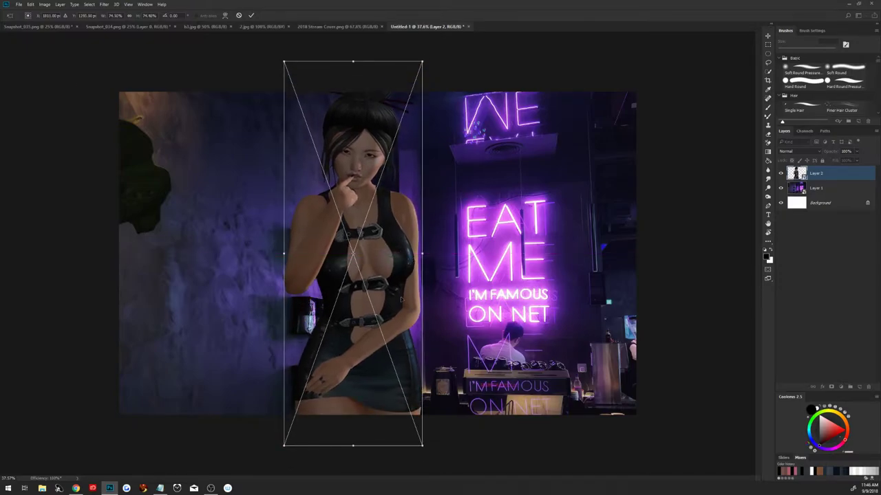
left_click_drag(406, 310, 401, 313)
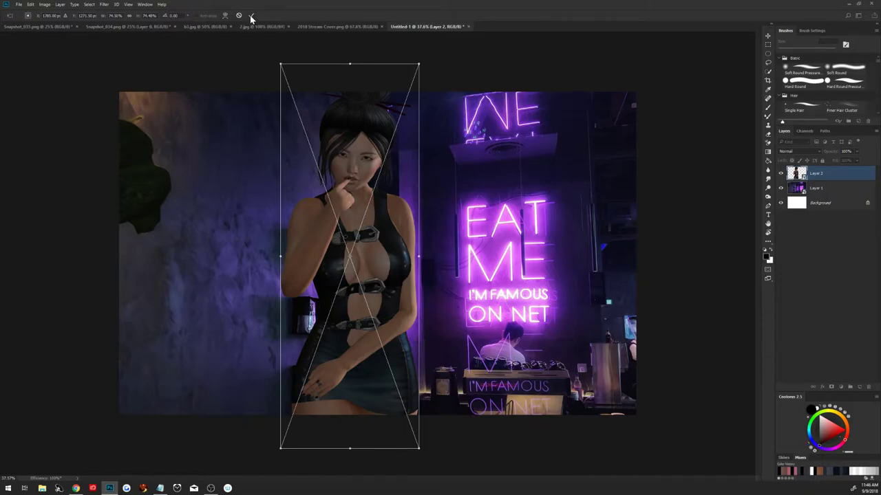
left_click(251, 15)
left_click(825, 190)
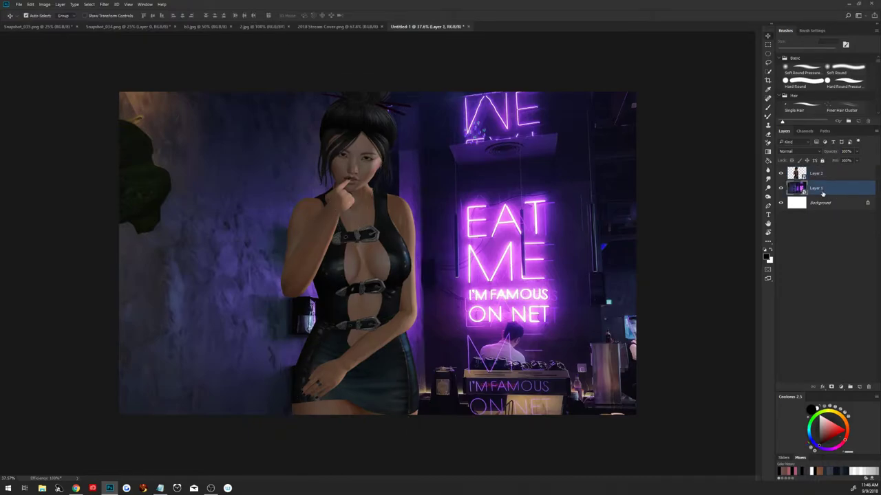
Enlarge the café photo further so the shelved wall shows at left.
key("ctrl+t")
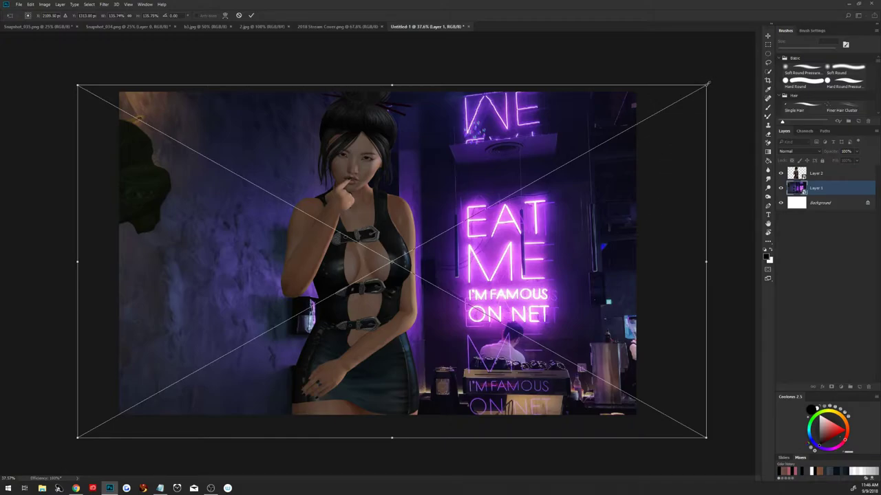
mouse_move(708, 84)
left_mouse_down()
mouse_move(551, 275)
mouse_move(548, 253)
mouse_move(564, 264)
left_mouse_up()
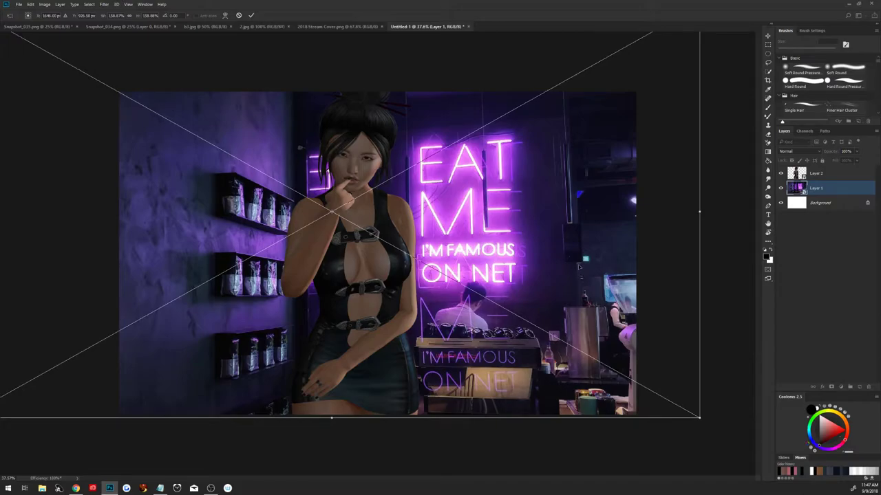
left_click(252, 15)
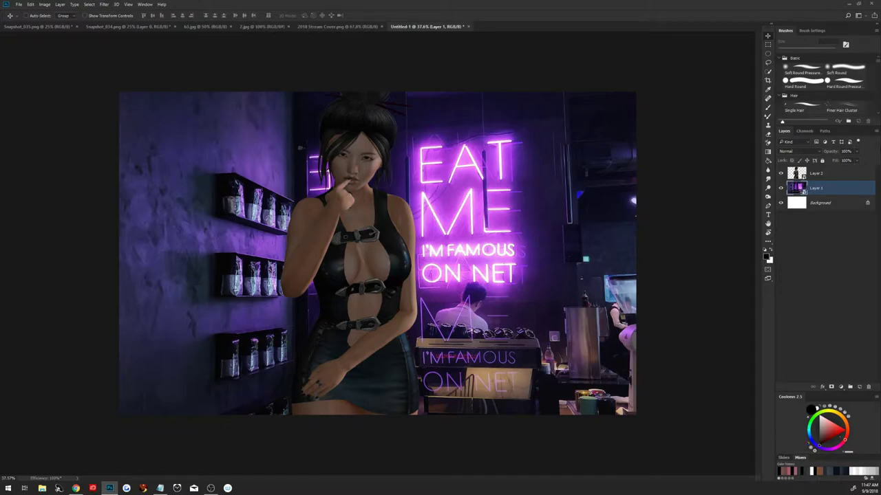
key("alt+Tab")
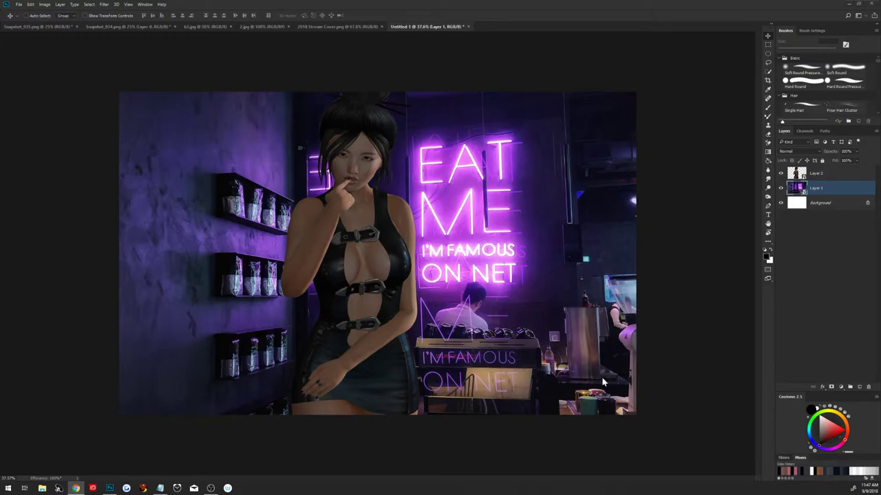
Rasterize the avatar layer, Layer 2.
left_click(822, 176)
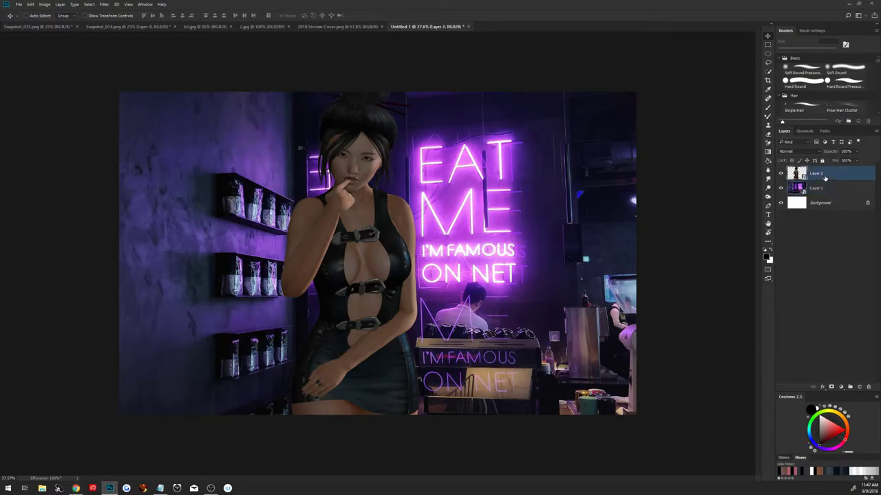
right_click(822, 176)
left_click(746, 203)
Add an empty Layer 3 above the avatar and reselect Layer 2.
left_click(858, 387)
left_click(825, 188)
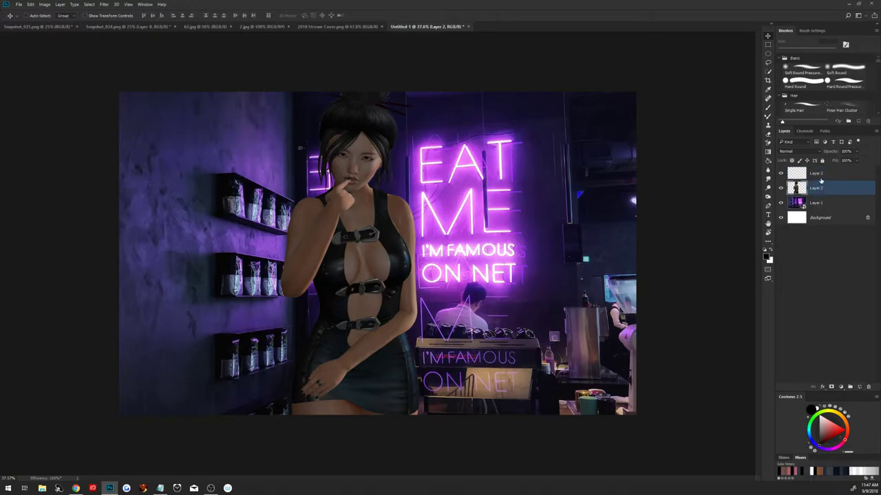
left_click(820, 180)
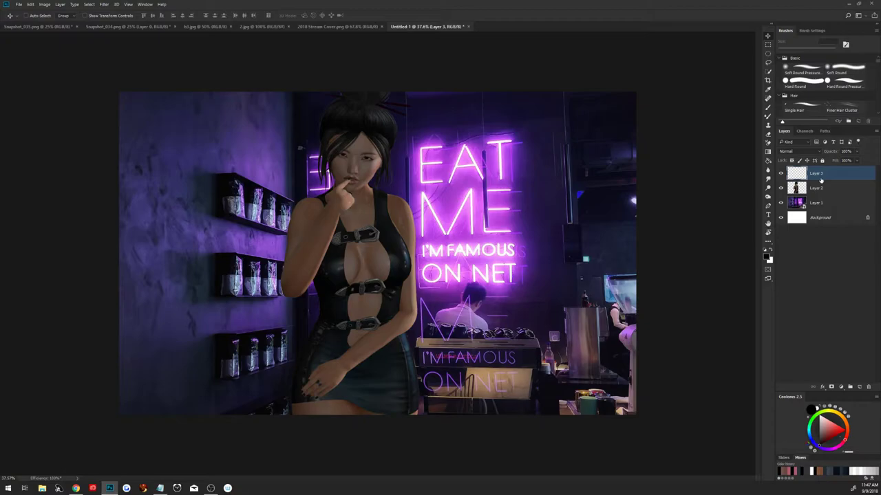
left_click(823, 188)
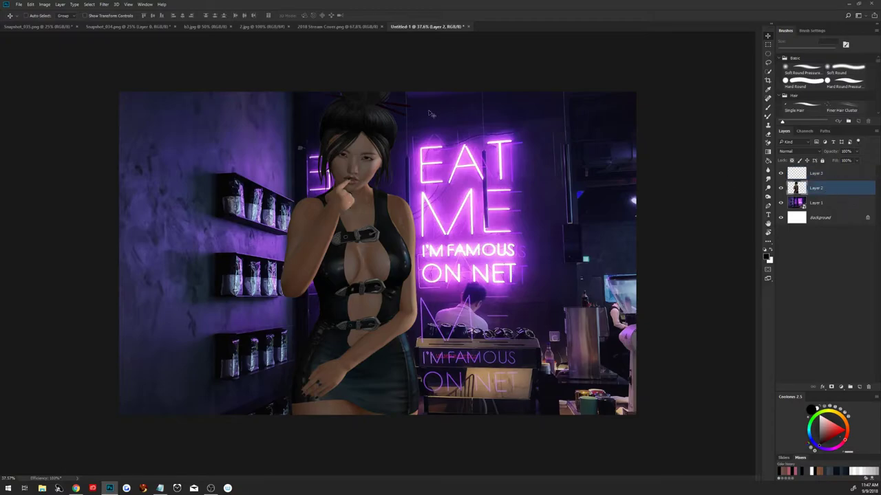
Remove the white matte fringe from the avatar's edges via Layer > Matting.
left_click(44, 5)
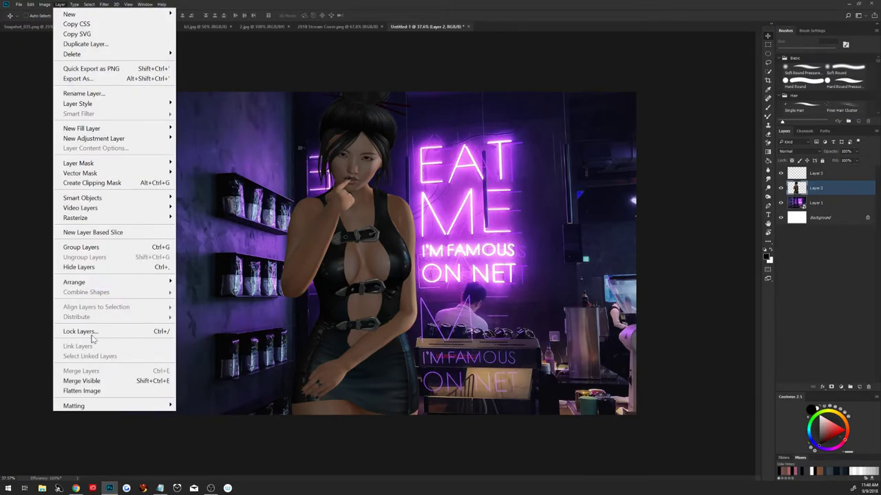
mouse_move(74, 406)
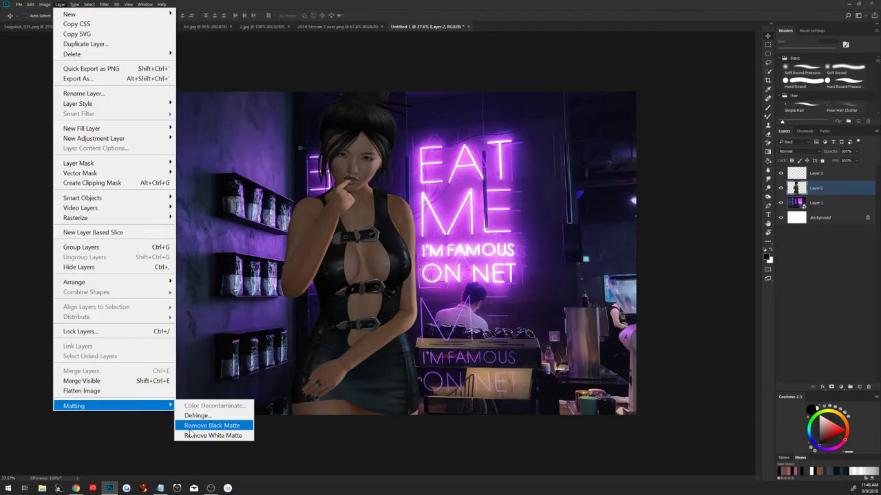
left_click(192, 436)
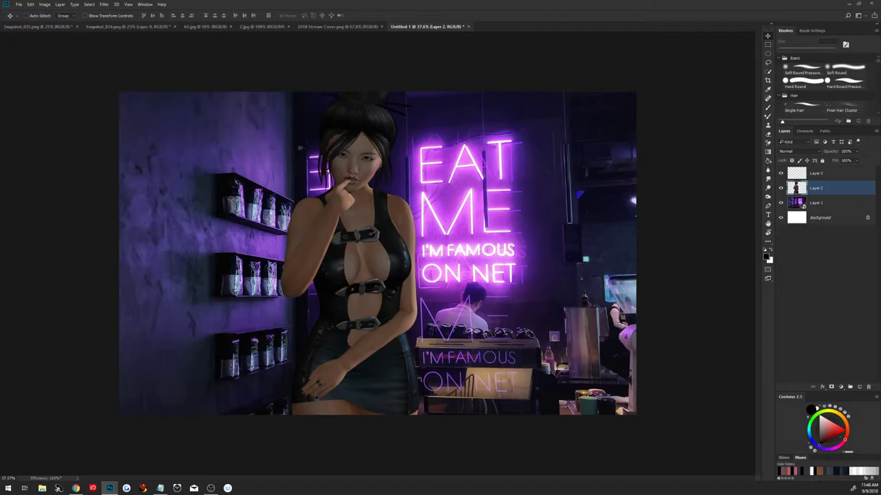
left_click(76, 488)
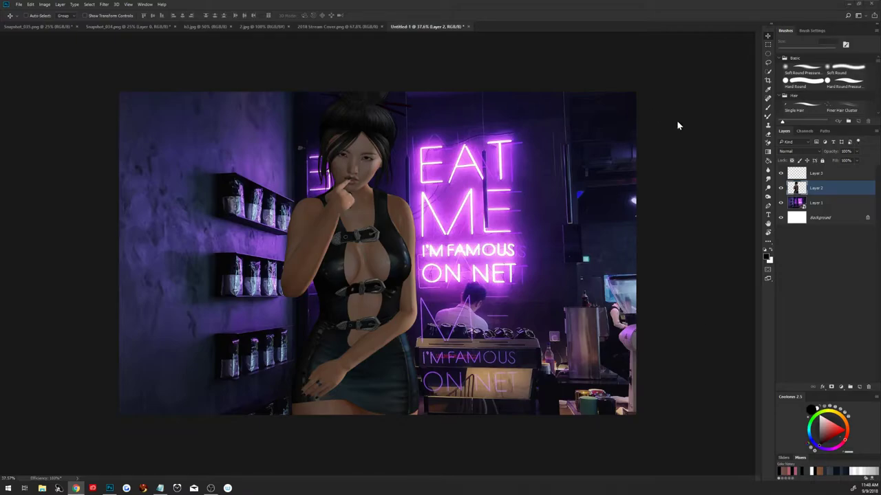
left_click(800, 191)
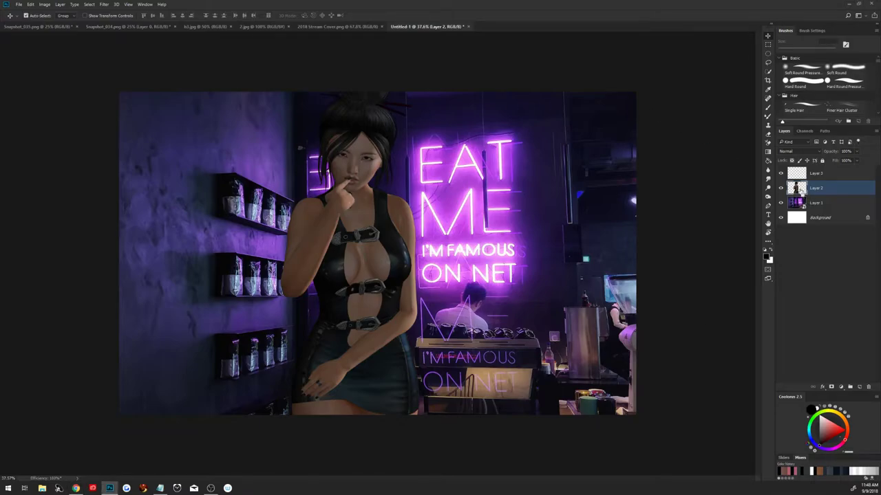
Add a mask to the avatar and lasso-select from her shoulder down past the neon sign.
left_click(831, 387)
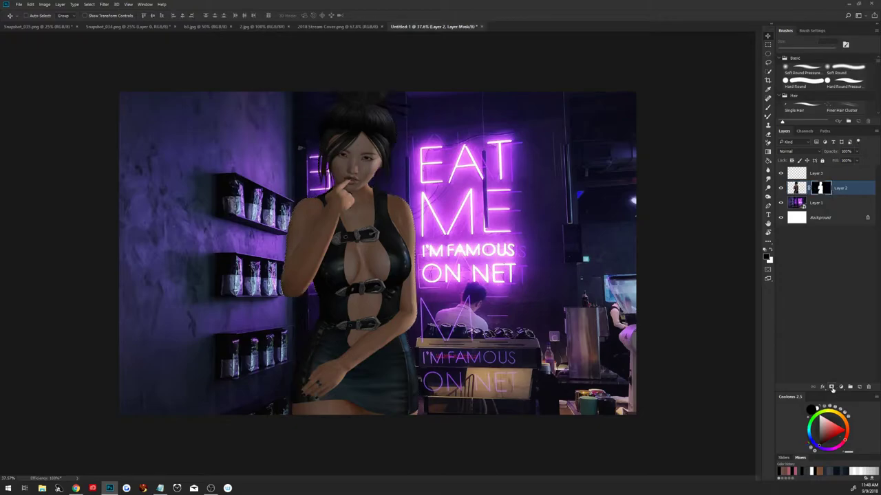
left_click(768, 62)
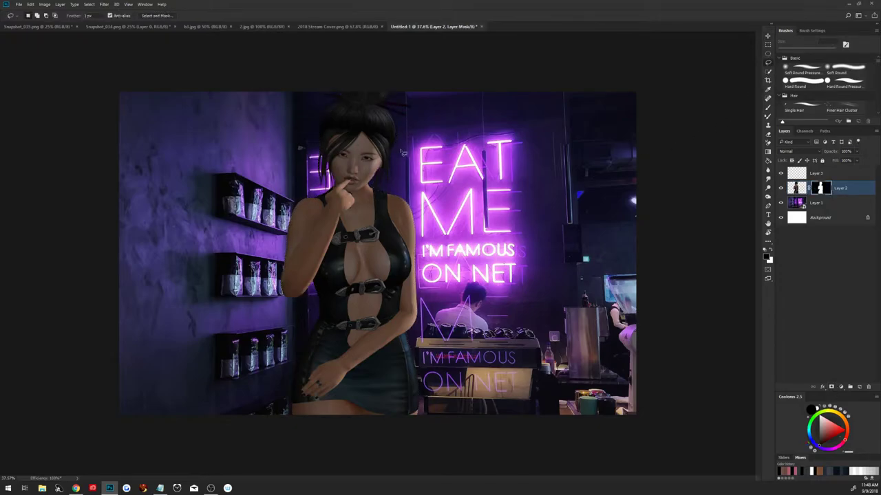
mouse_move(377, 194)
left_mouse_down()
mouse_move(444, 432)
mouse_move(286, 208)
mouse_move(309, 194)
mouse_move(380, 193)
left_mouse_up()
key("z")
left_click_drag(417, 231, 430, 234)
left_click(429, 233)
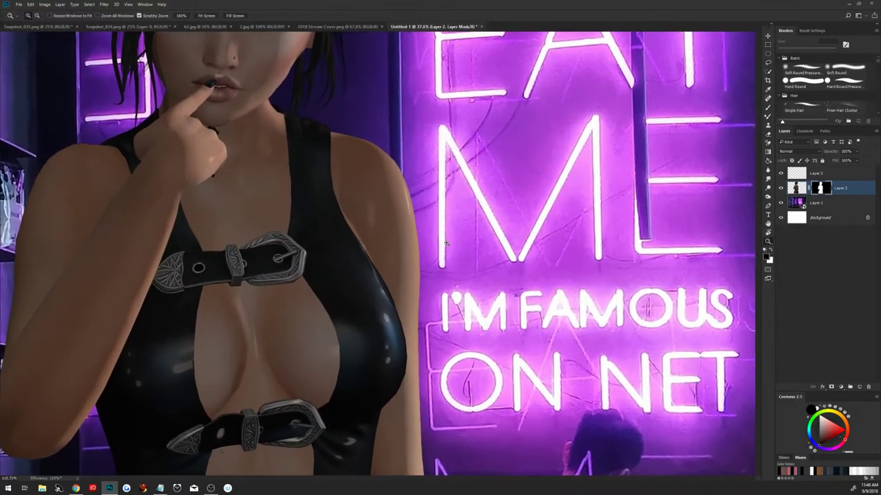
scroll(403, 239, "down", 3)
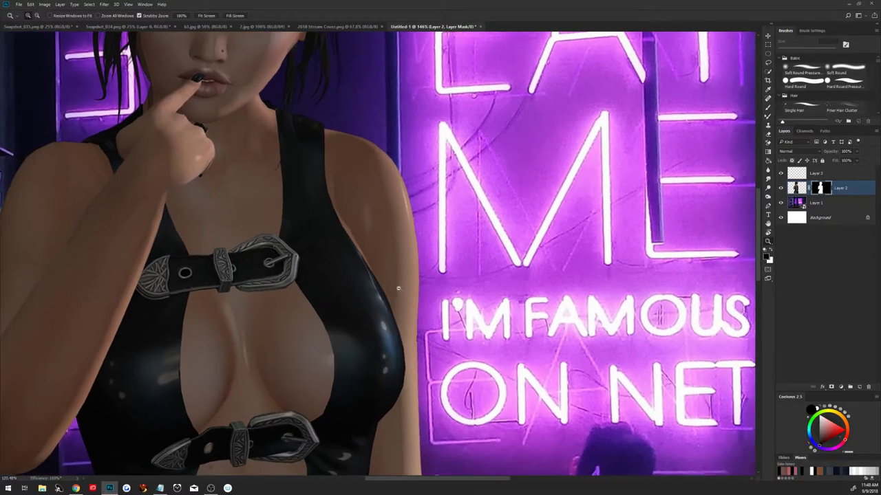
scroll(404, 292, "up", 4)
scroll(403, 294, "down", 4)
scroll(397, 278, "up", 2)
scroll(397, 278, "down", 1)
key("l")
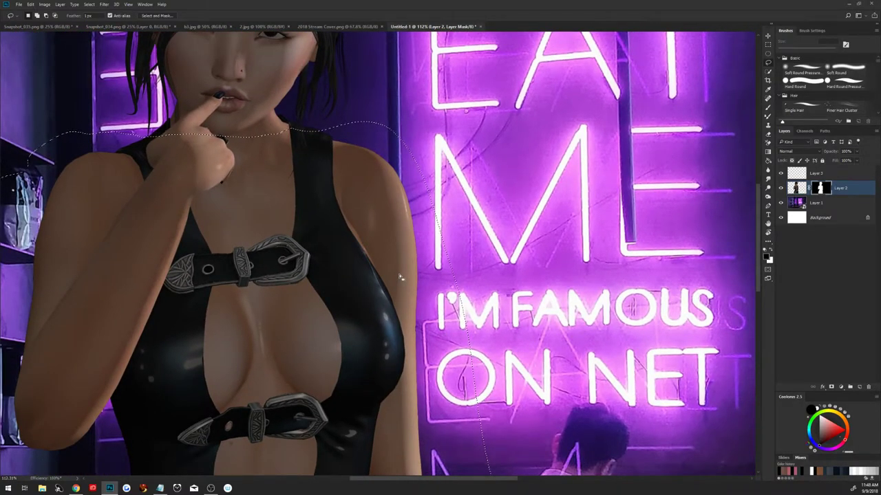
Soften the mask edge with Gaussian Blur and tighten it by raising the Levels black point.
left_click(104, 4)
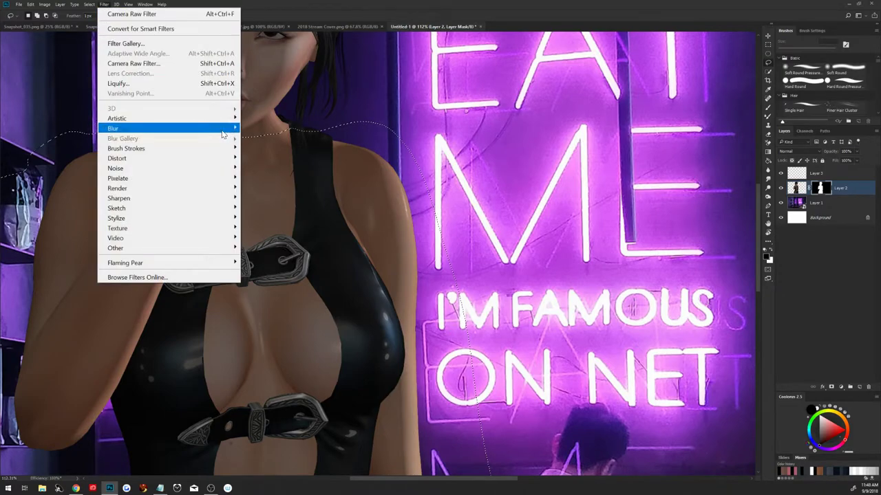
mouse_move(165, 128)
left_click(279, 169)
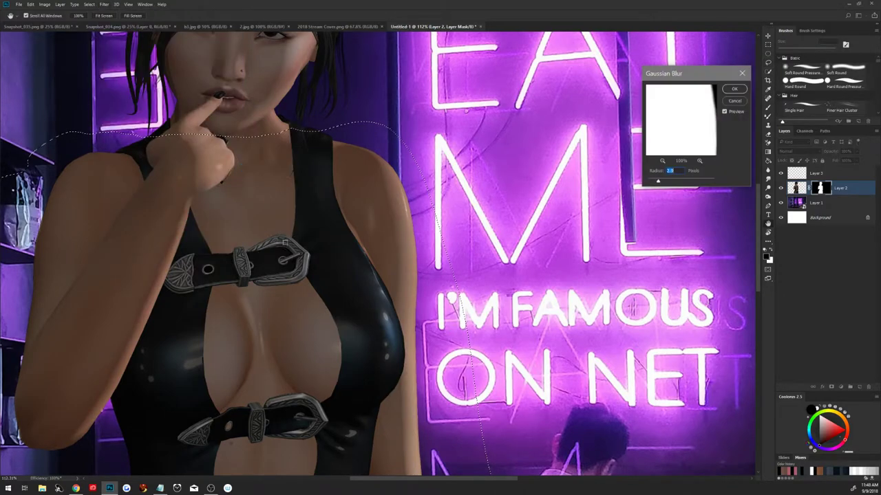
left_click_drag(666, 184, 658, 184)
left_click(736, 90)
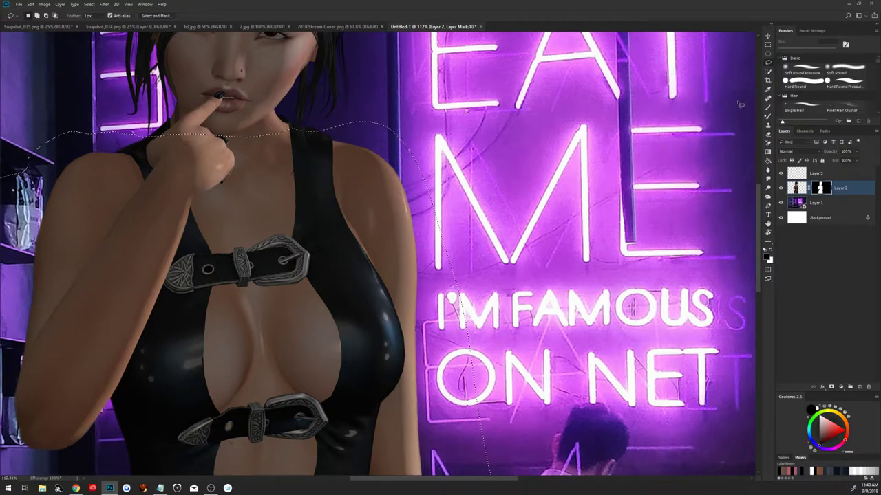
key("ctrl+l")
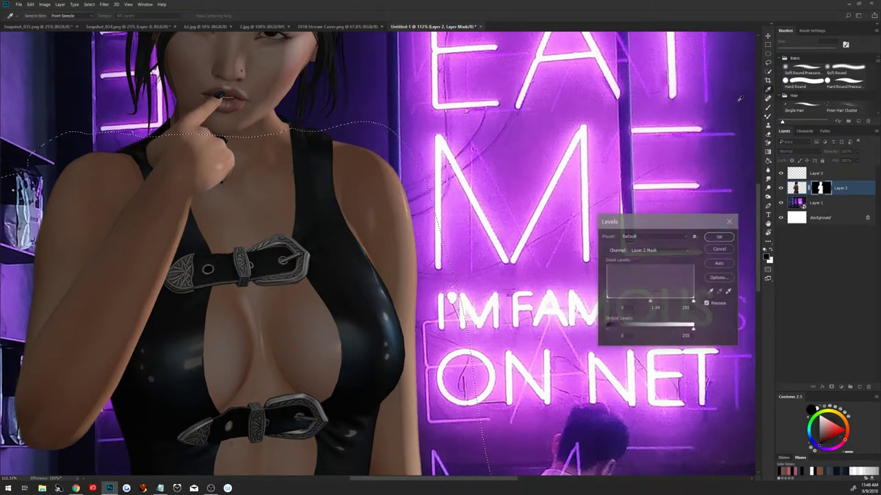
left_click_drag(663, 229, 608, 187)
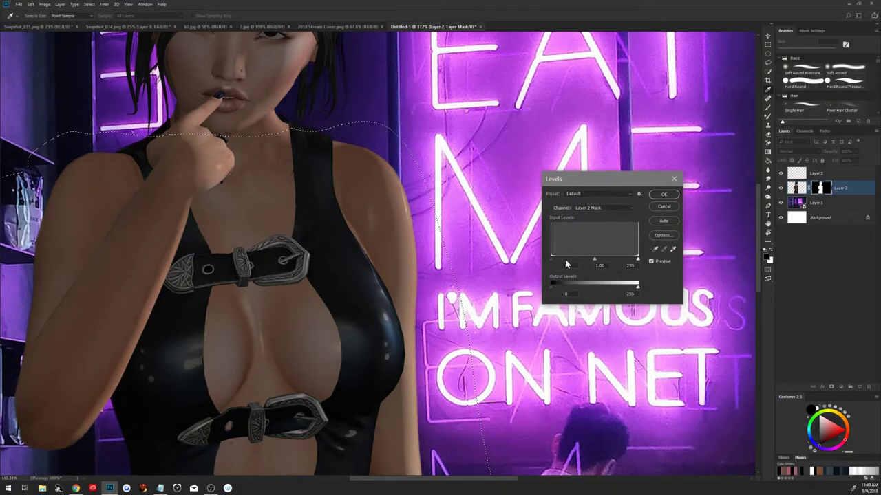
left_click_drag(551, 259, 625, 260)
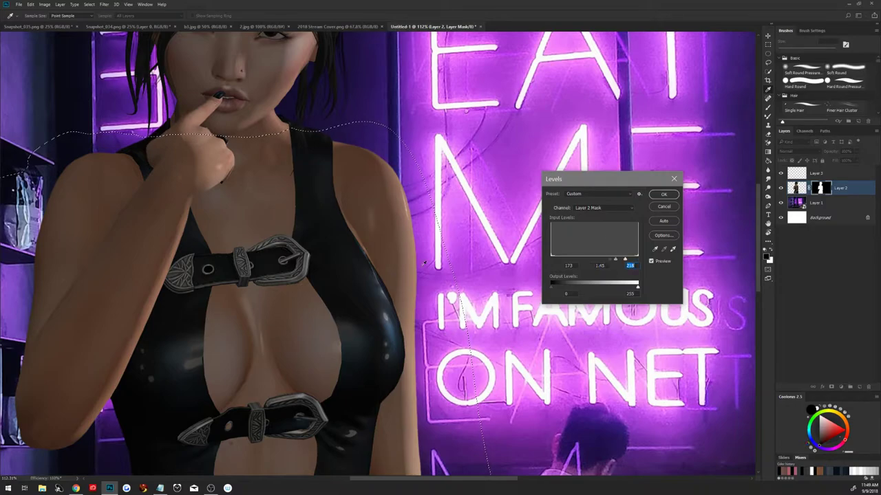
left_click(663, 194)
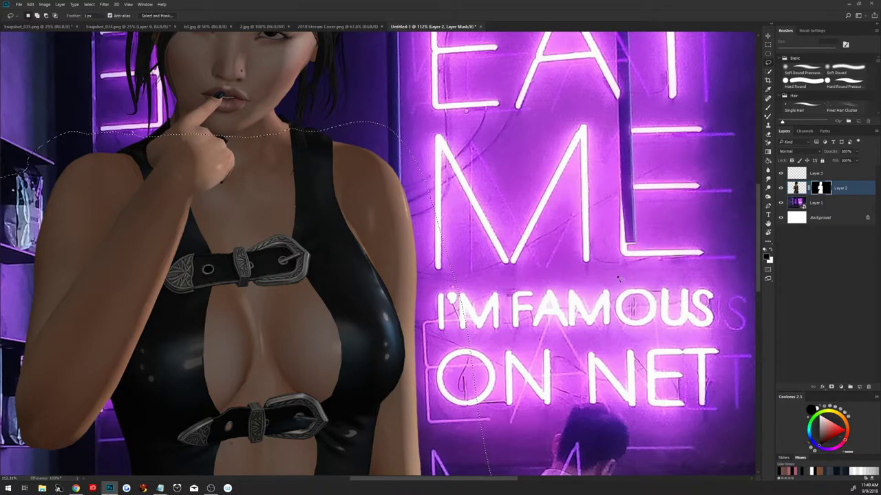
Deselect, fit the image on screen, and permanently apply Layer 2's mask.
key("ctrl+d")
key("ctrl+0")
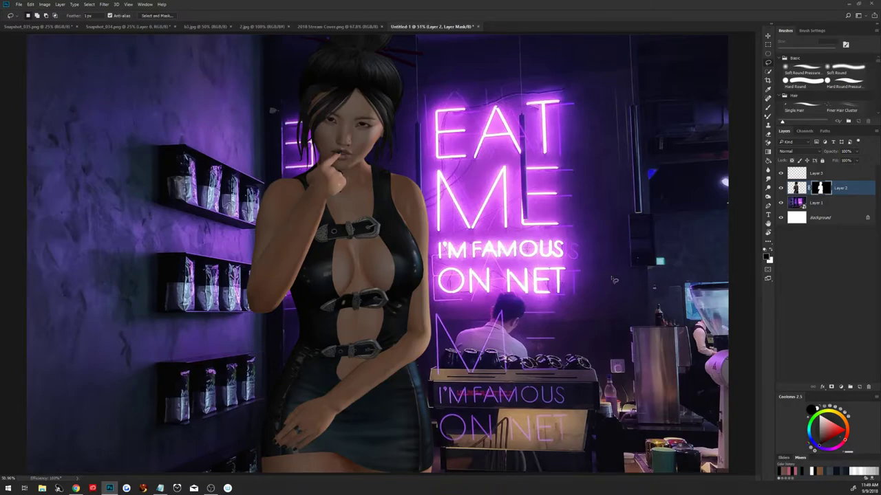
right_click(818, 188)
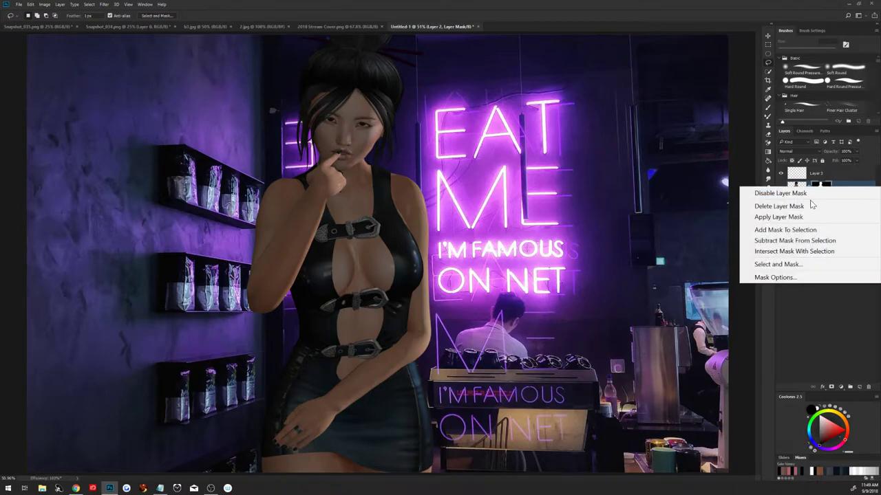
left_click(805, 218)
left_click(815, 174)
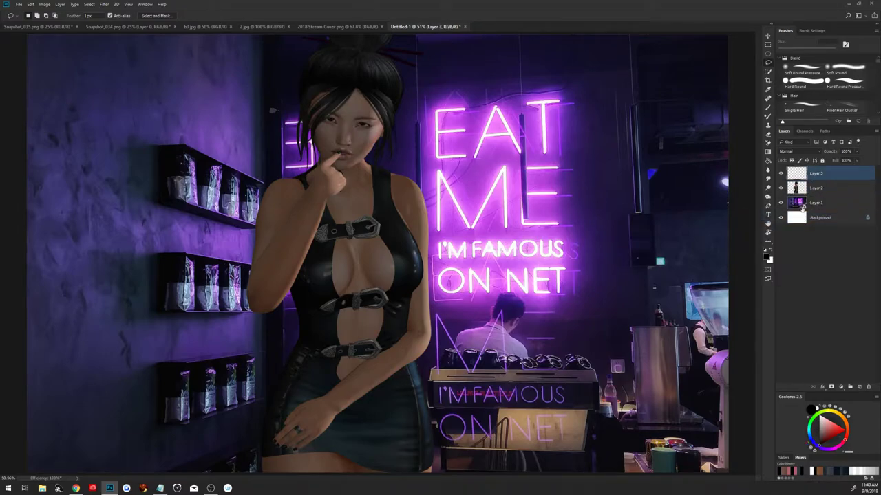
Trace a closed pen path around the bare skin at the avatar's neck.
key("p")
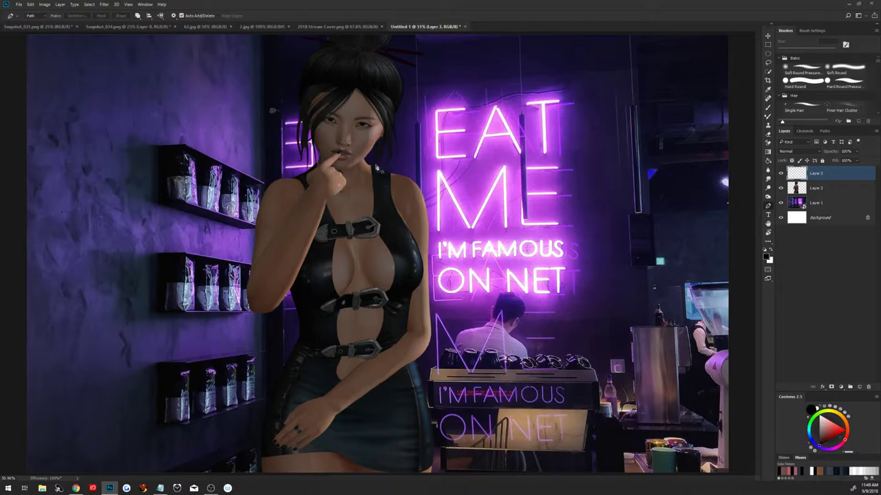
left_click(374, 170)
left_click(375, 193)
left_click(373, 216)
left_click(354, 190)
left_click(369, 166)
Trace the dress cutout's skin from the upper buckle down to the belt.
left_click(377, 235)
left_click(393, 254)
left_click(396, 278)
left_click(383, 293)
left_click(362, 262)
left_click_drag(350, 310, 357, 310)
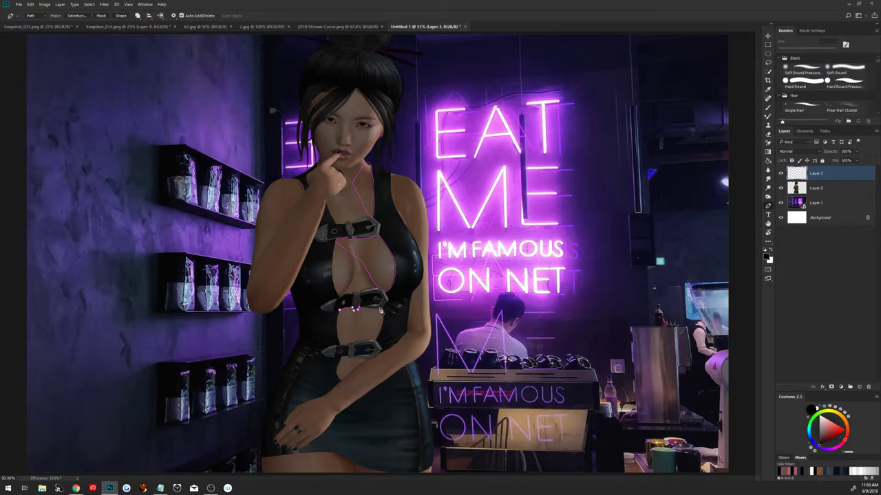
left_click(369, 307)
left_click(364, 359)
left_click(338, 312)
Trace a small closed loop around the skin at the lower buckle.
left_click(346, 357)
left_click(341, 377)
left_click(342, 362)
left_click(342, 376)
Zoom in and trace a closed path around the bare thigh below the skirt hem.
key("z")
left_click_drag(312, 390, 340, 413)
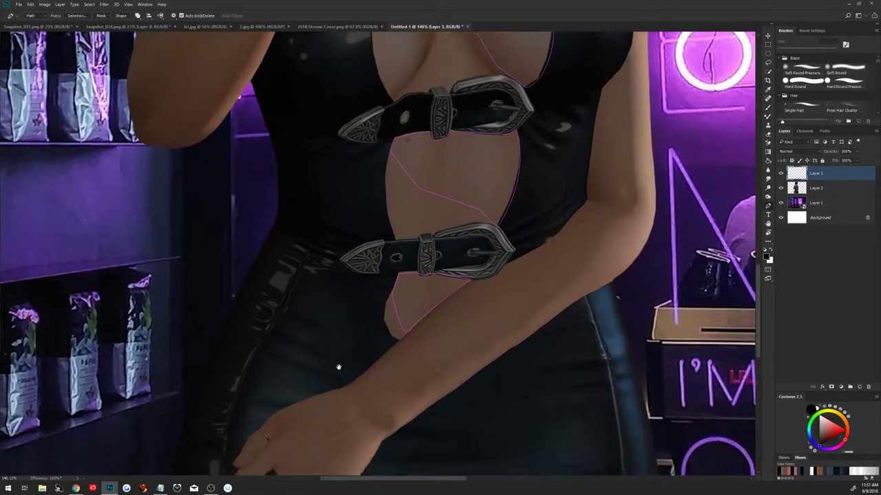
scroll(338, 370, "down", 5)
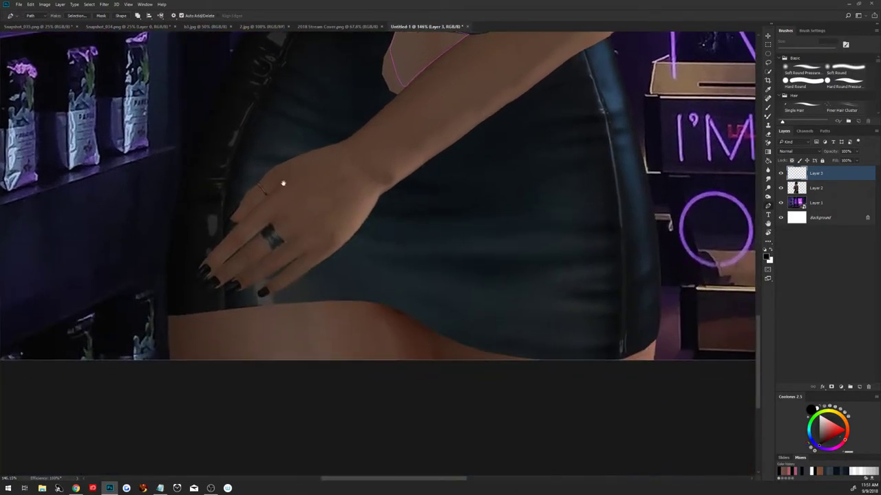
left_click(168, 317)
left_click_drag(263, 308, 272, 307)
left_click_drag(340, 300, 360, 302)
left_click_drag(410, 315, 432, 332)
mouse_move(490, 353)
left_mouse_down()
mouse_move(531, 361)
mouse_move(494, 352)
left_mouse_up()
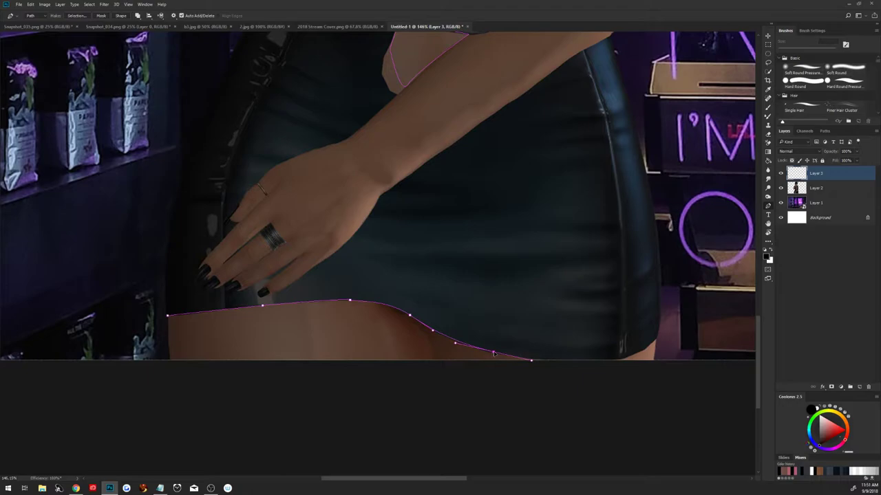
left_click_drag(542, 358, 547, 361)
left_click(551, 393)
left_click_drag(207, 421, 211, 425)
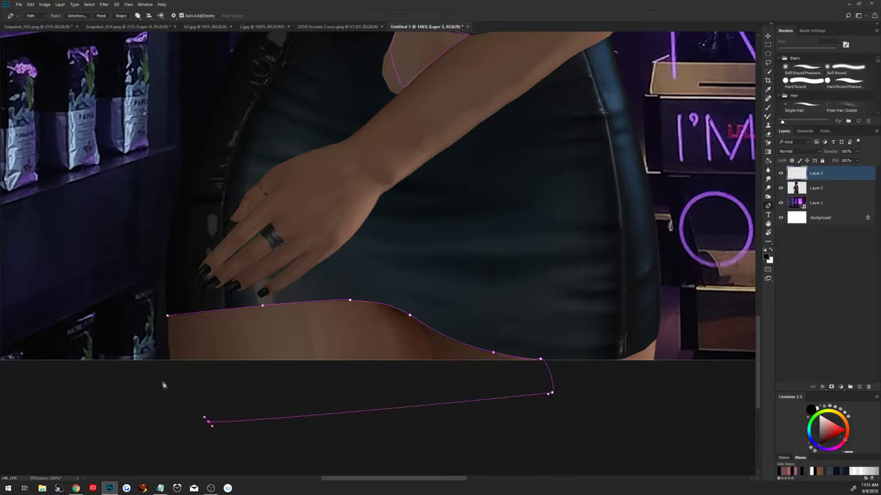
left_click(168, 317)
Trace a path down the arm's edge to the hand and along the skirt edge.
scroll(201, 297, "down", 4)
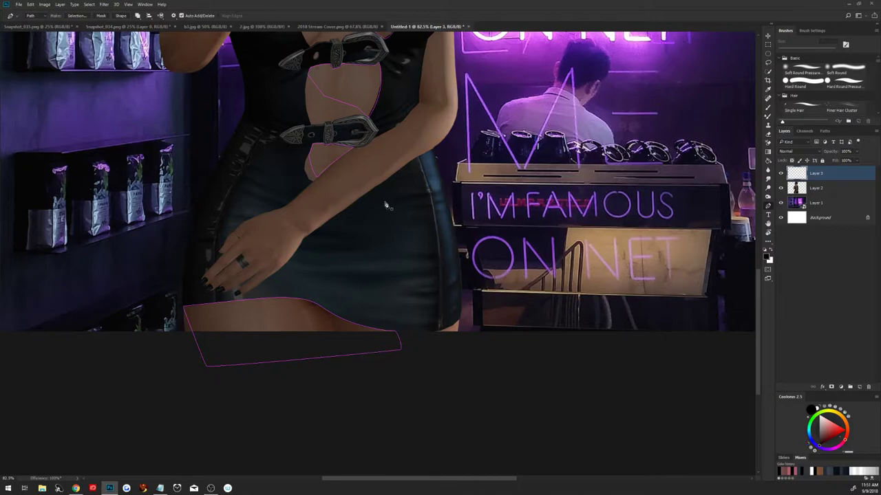
scroll(386, 205, "down", 1)
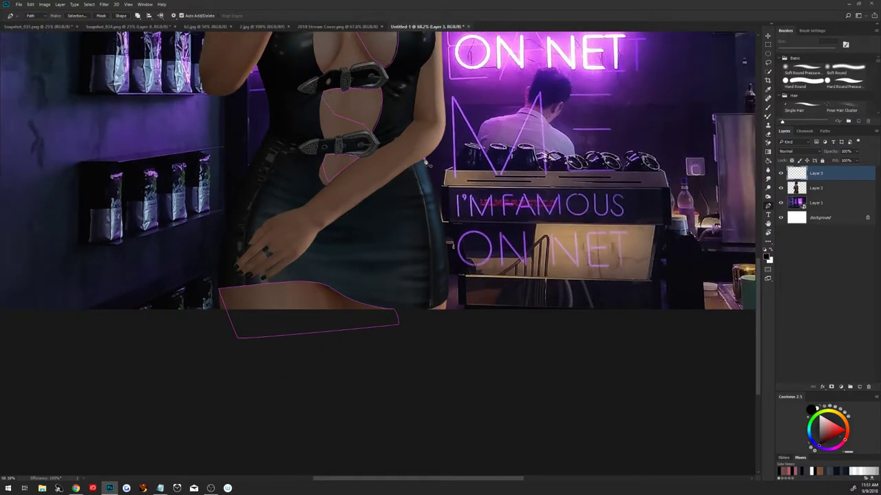
left_click(425, 160)
left_click_drag(328, 224, 301, 249)
key("ctrl+z")
left_click(389, 182)
left_click(348, 213)
left_click(320, 231)
left_click(309, 252)
left_click_drag(263, 280, 325, 276)
left_click_drag(377, 252, 385, 246)
left_click(428, 201)
Bring up the Make Selection dialog for the traced paths.
scroll(425, 257, "down", 3)
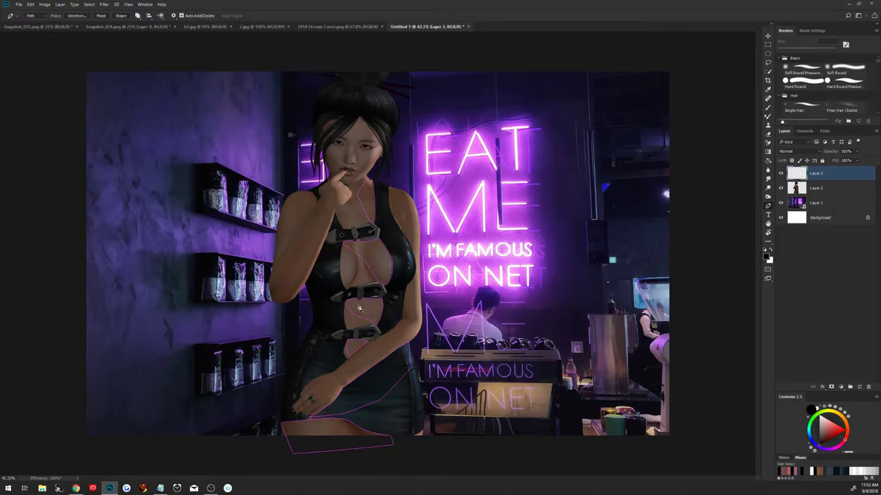
right_click(358, 308)
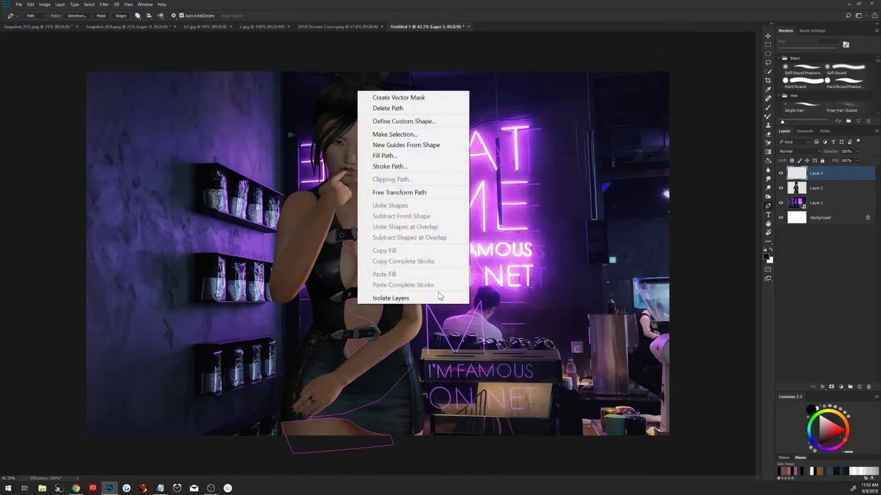
left_click(415, 135)
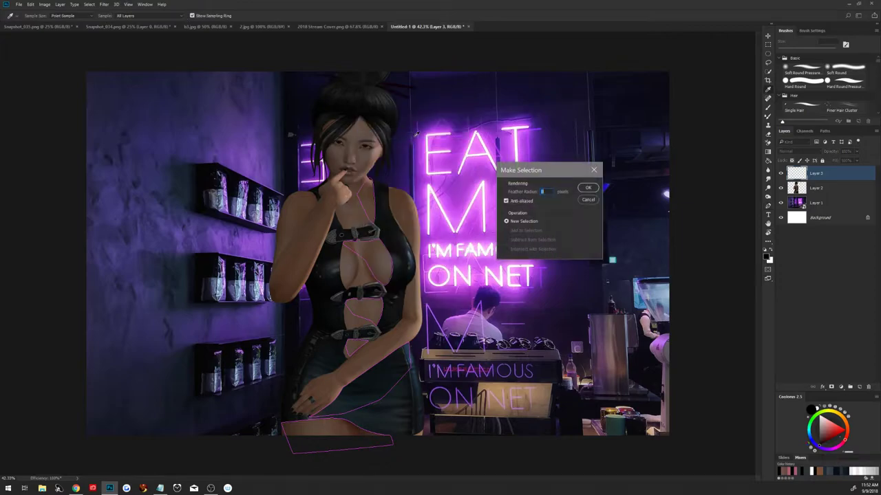
Turn the traced skin paths into a selection, zoom in on the figure, and pick the Brush.
left_click(588, 188)
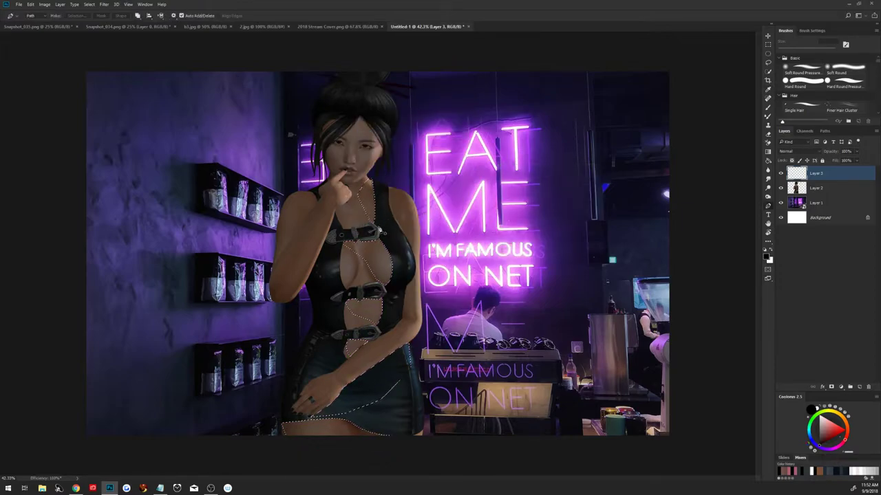
key("z")
left_click(379, 220)
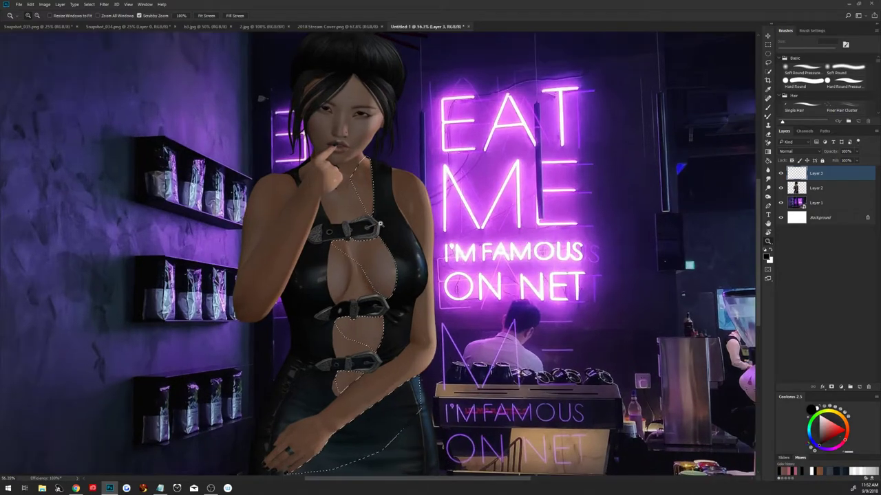
left_click(379, 223)
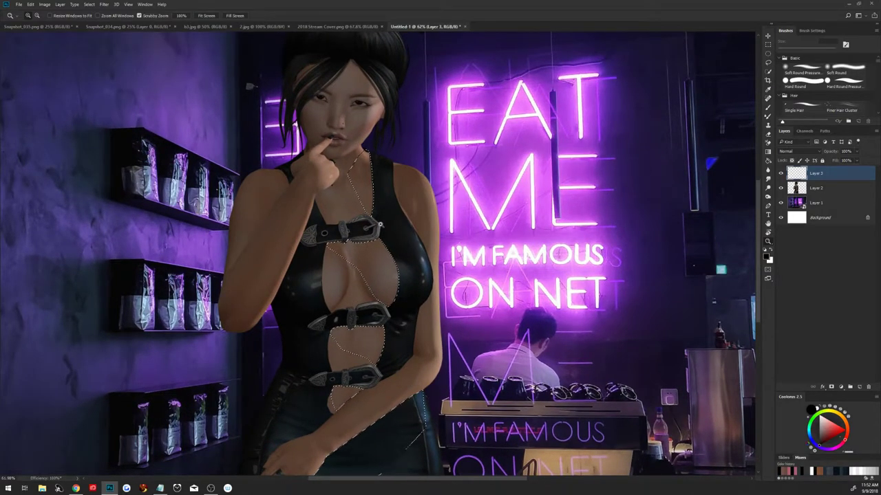
key("b")
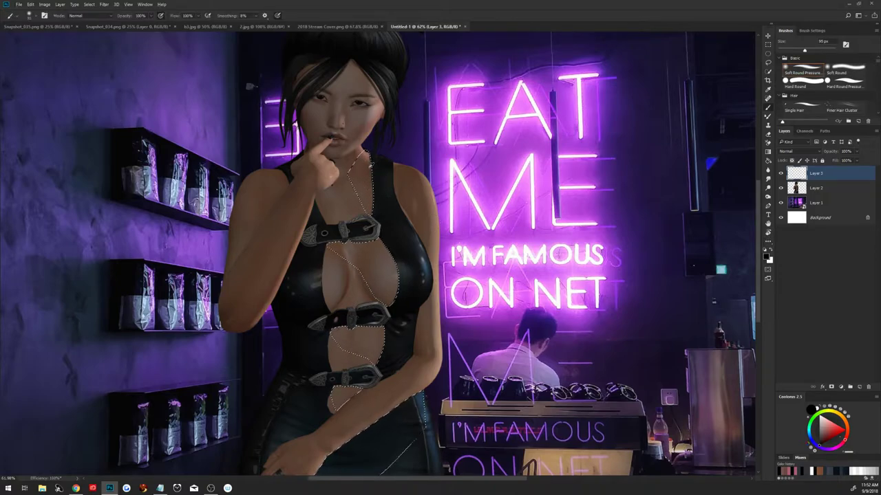
Pick brown skin-tone and near-black colours from the Coolorus wheel, with a 63 px brush.
left_click(375, 172, "alt")
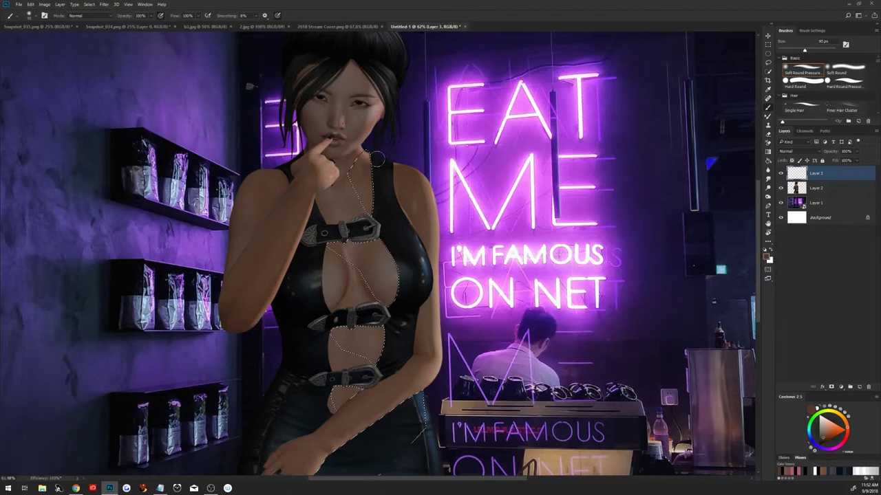
left_click_drag(372, 165, 372, 155)
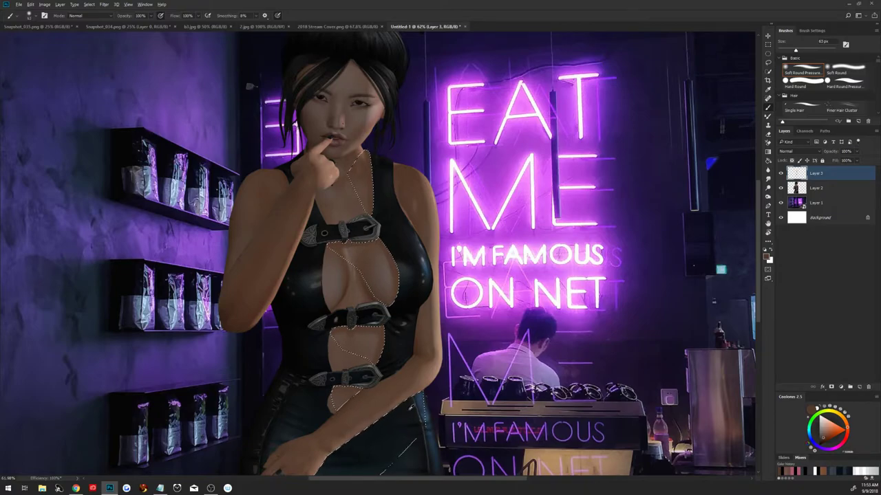
left_click(405, 415, "alt")
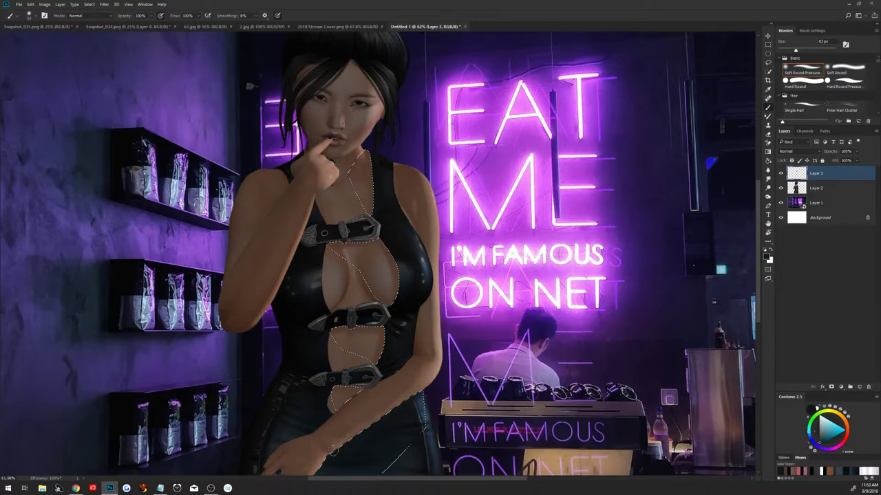
scroll(385, 420, "down", 2)
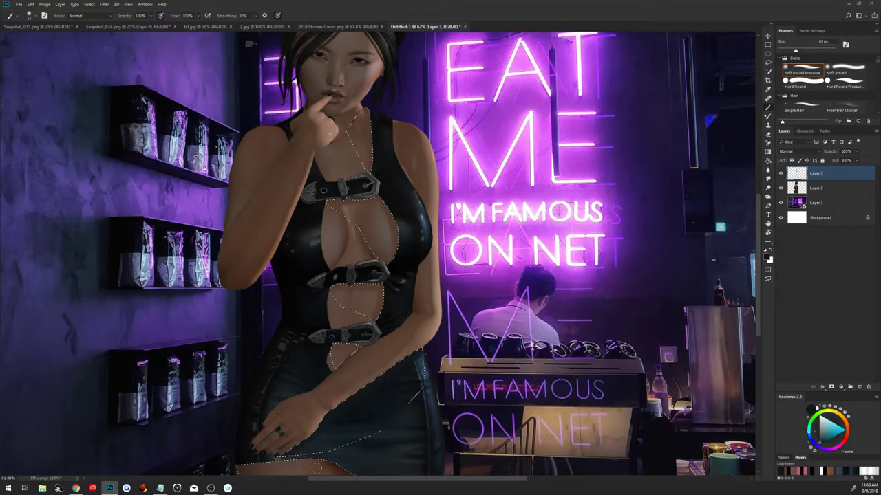
left_click(291, 466, "alt")
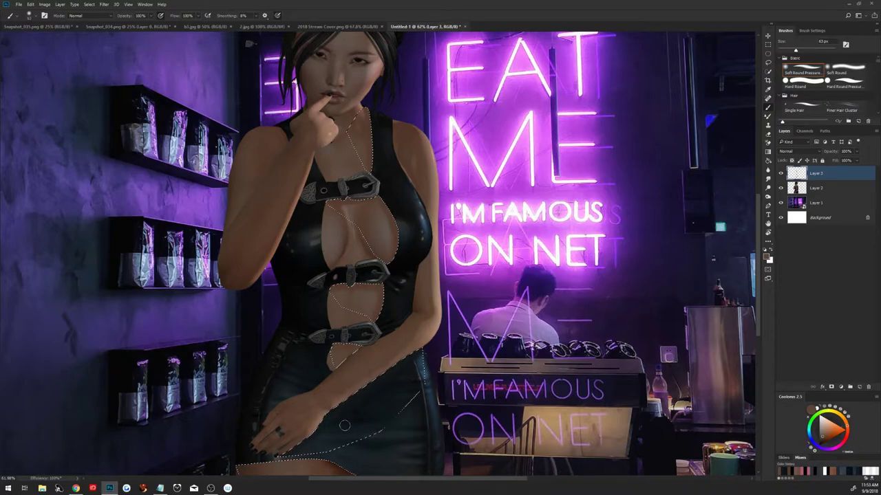
scroll(324, 399, "down", 3)
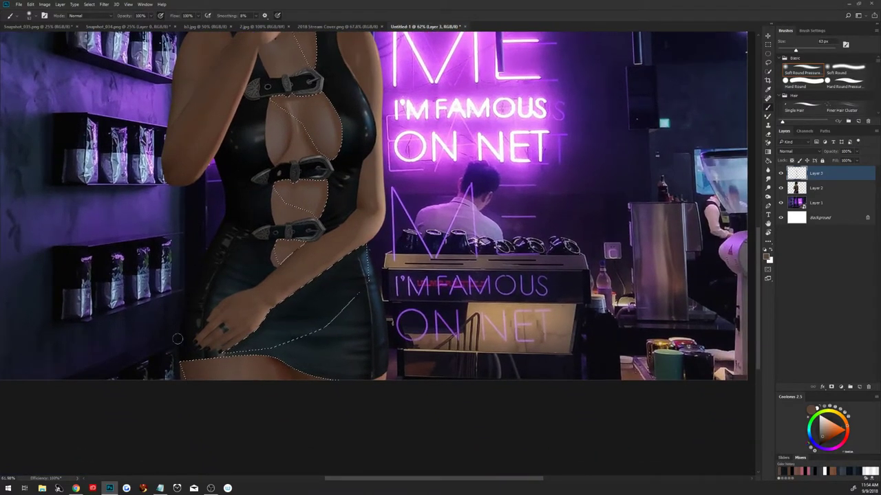
Darken the light skirt-hem band with a 180 px brush, then shrink it to 45 px.
right_click(182, 341, "alt")
right_click(198, 351, "alt")
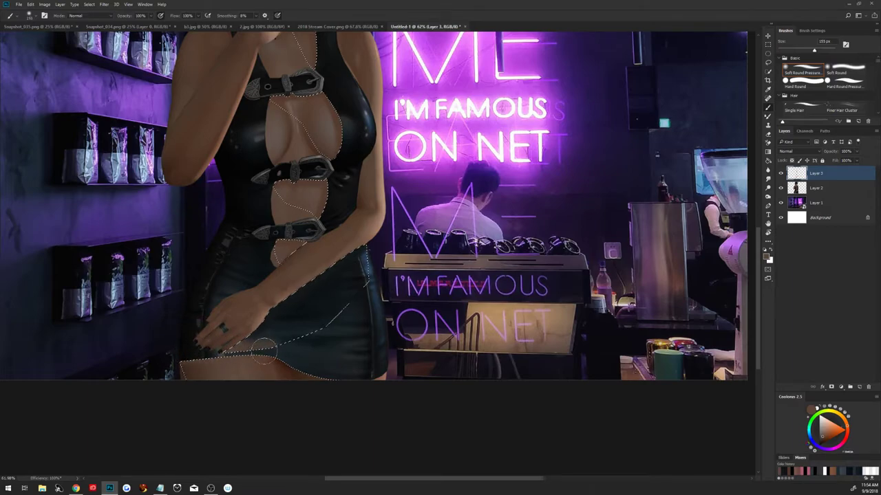
left_click_drag(261, 353, 254, 363)
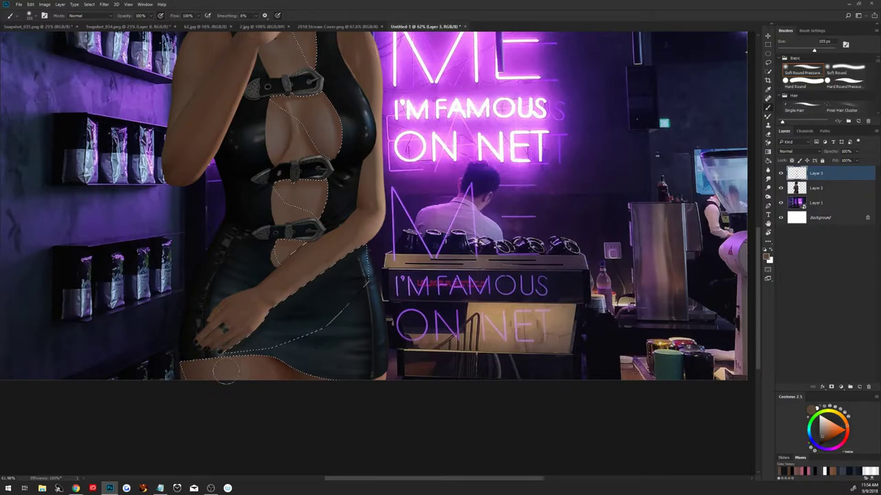
right_click(176, 361, "alt")
key("bracketleft")
key("bracketleft")
key("bracketleft")
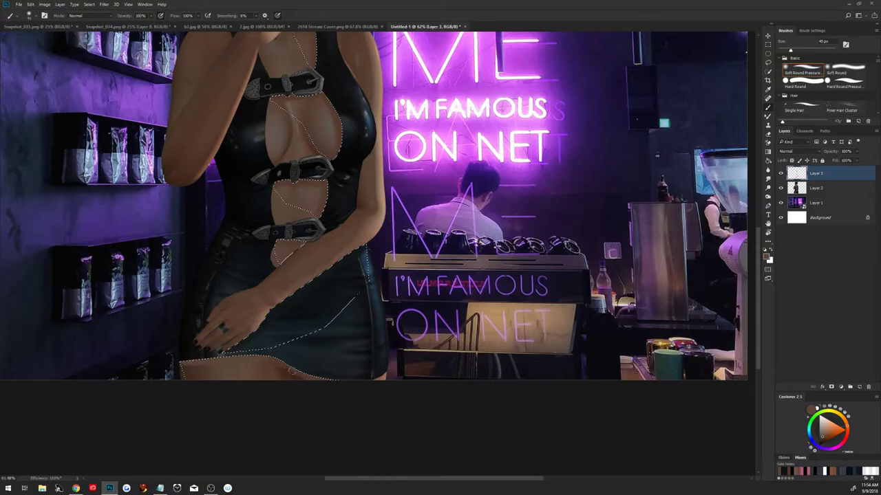
Set Layer 3 to Multiply blending and clear the selection.
left_click(791, 151)
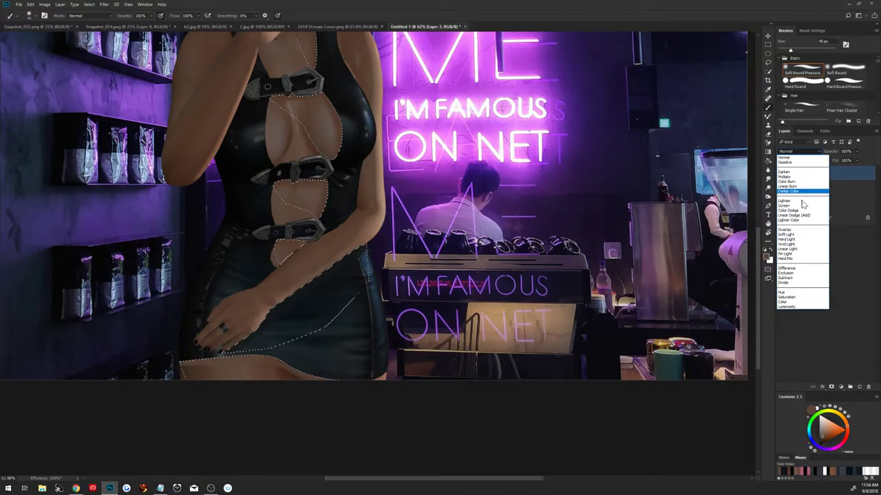
left_click(792, 177)
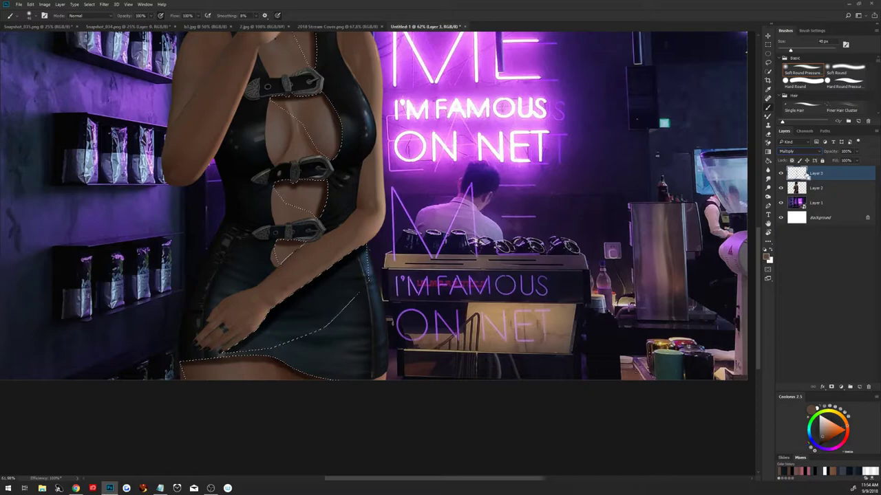
key("ctrl+d")
Paint a near-black dab of shading on the figure with a 9 px brush.
key("bracketleft")
key("bracketleft")
key("bracketleft")
left_click(329, 194, "alt")
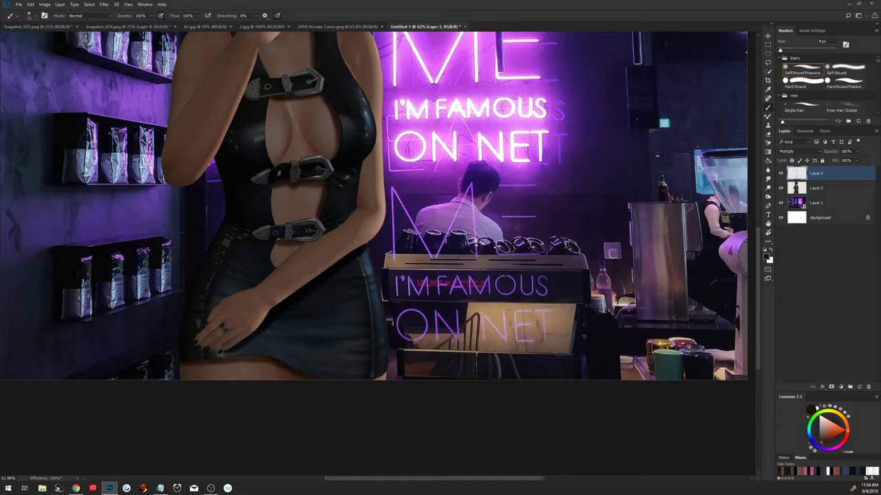
left_click(282, 239)
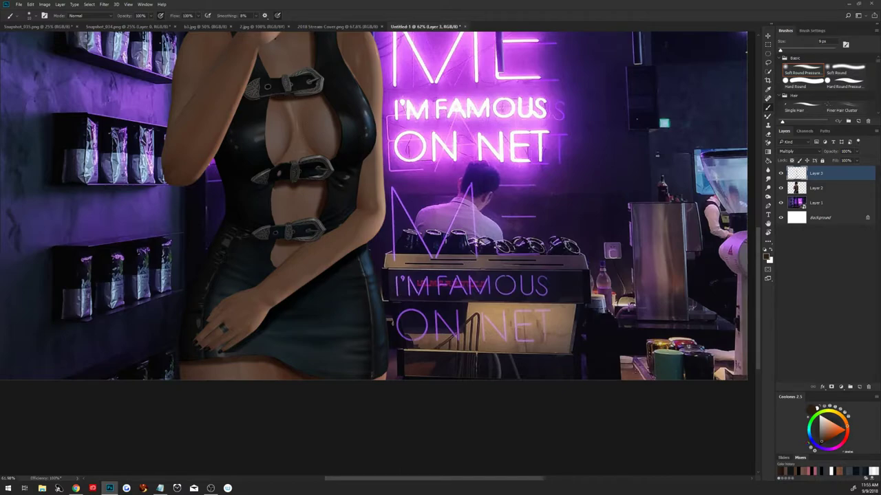
scroll(315, 93, "up", 5)
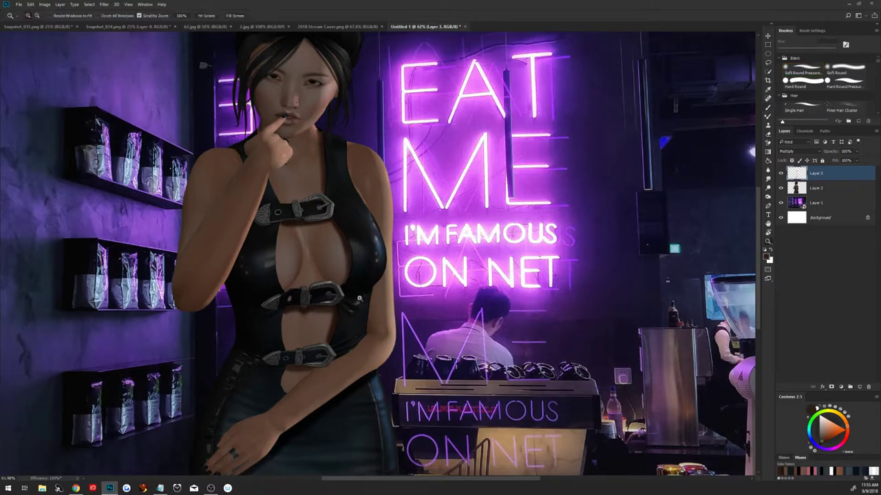
scroll(530, 289, "down", 3)
Mask Layer 3 and paint black and white on the mask with a 60 px brush, then retarget its pixels.
left_click(832, 386)
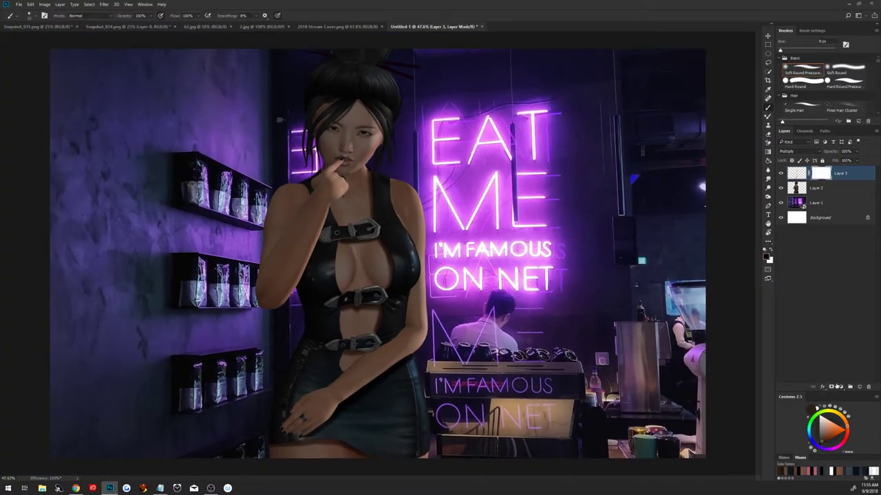
key("bracketright")
key("bracketright")
key("bracketright")
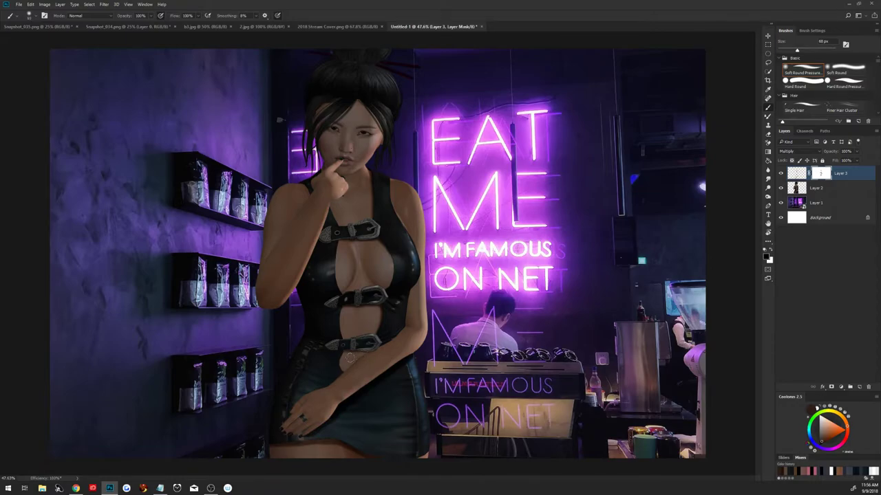
key("x")
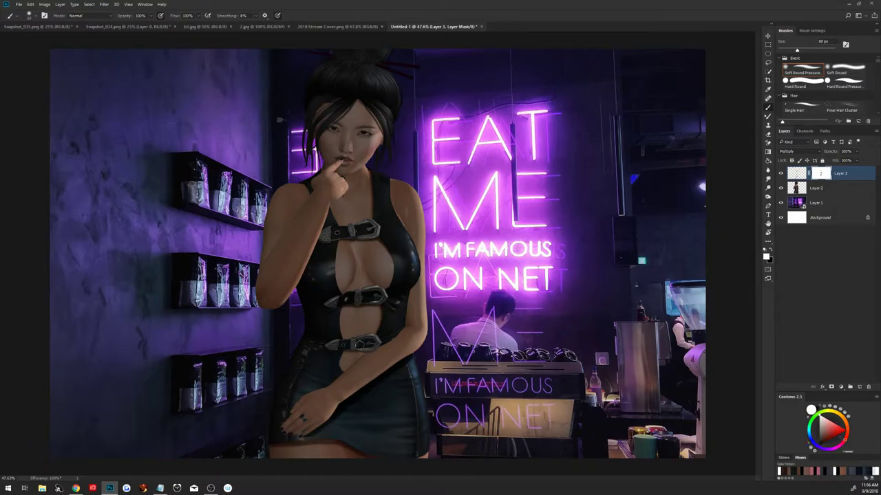
key("x")
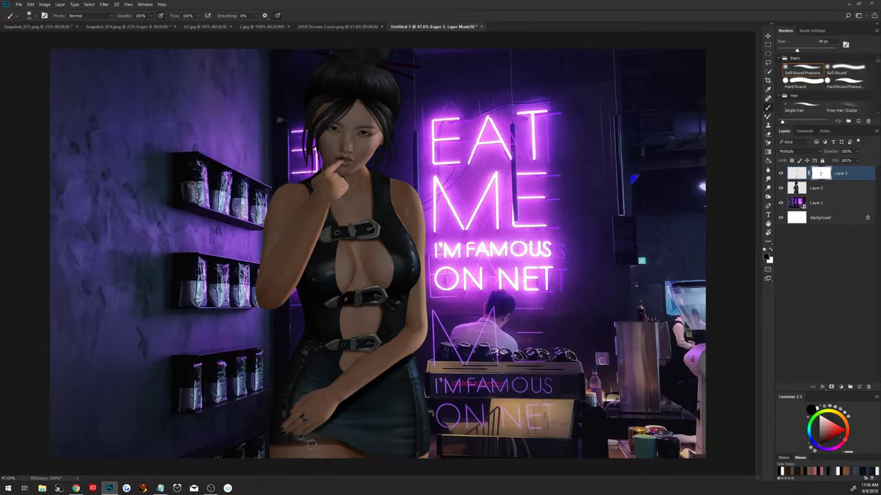
key("x")
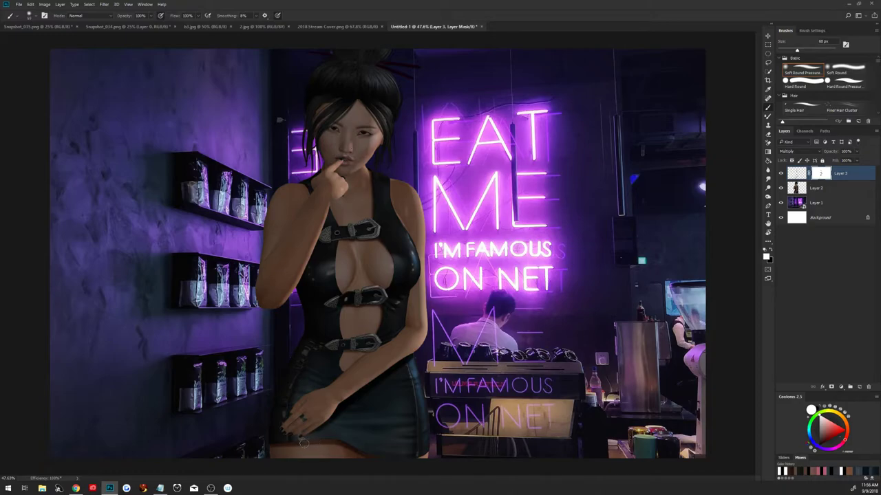
key("x")
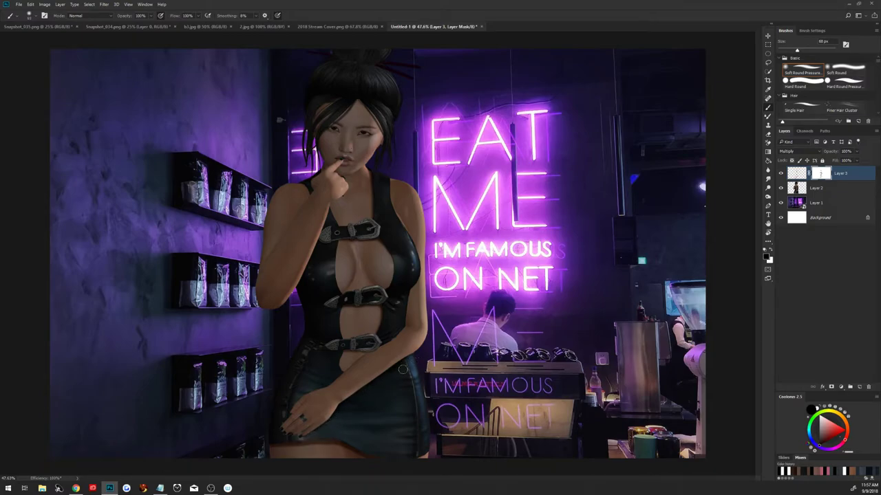
right_click(323, 458, "alt")
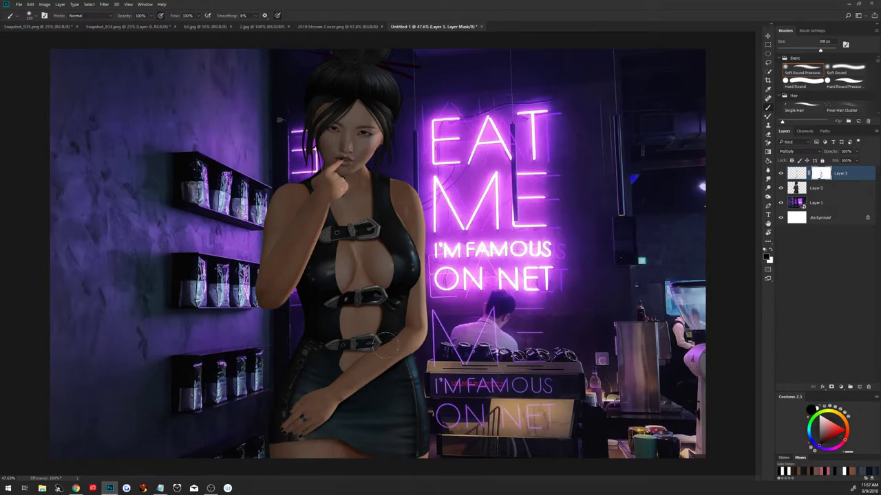
left_click(797, 173)
Zoom to the woman's hand, sample its shadow colours, set a 31 px brush, then fit the image.
key("z")
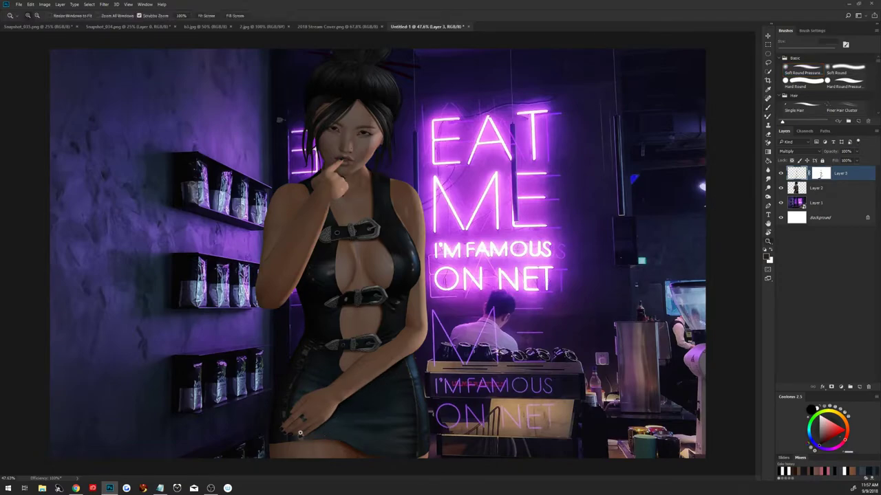
left_click_drag(300, 432, 386, 433)
key("b")
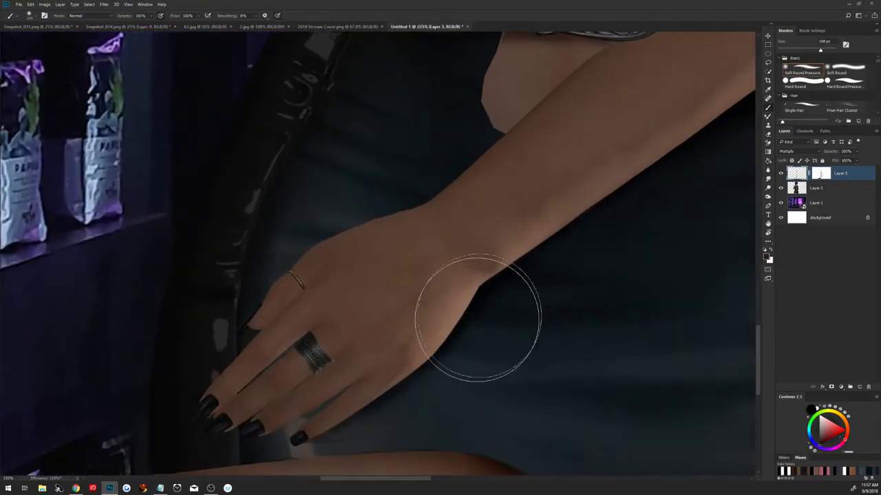
left_click(473, 311, "alt")
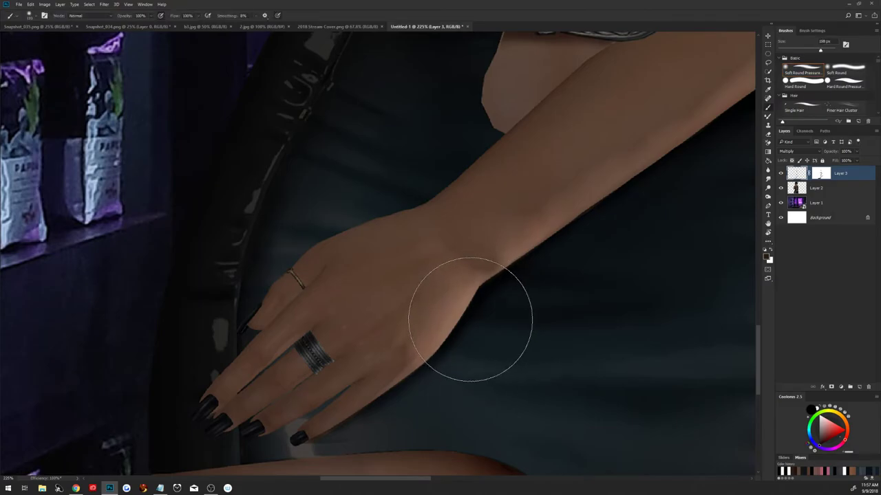
left_click(471, 319, "alt")
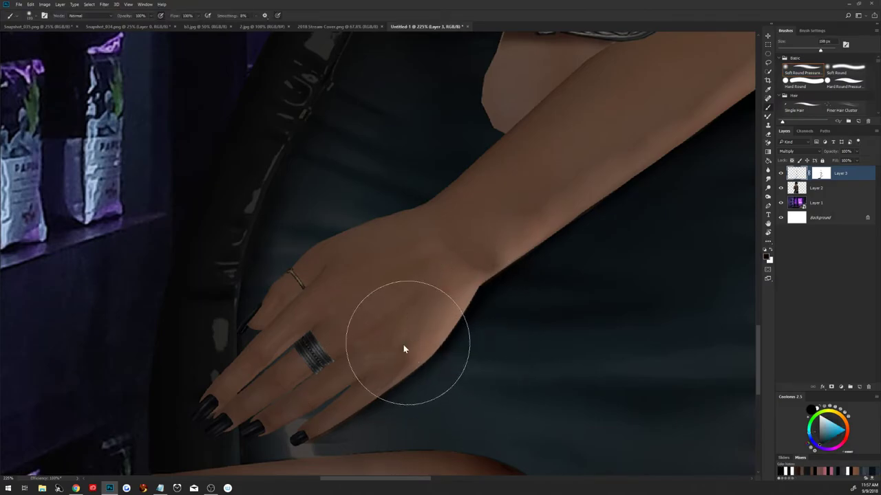
mouse_move(404, 349)
left_mouse_down()
mouse_move(336, 374)
mouse_move(330, 408)
mouse_move(368, 352)
left_mouse_up()
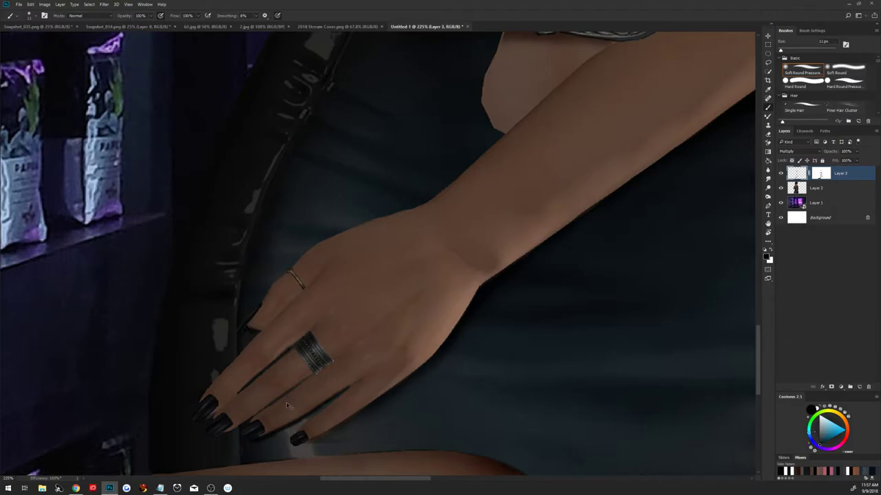
key("ctrl+0")
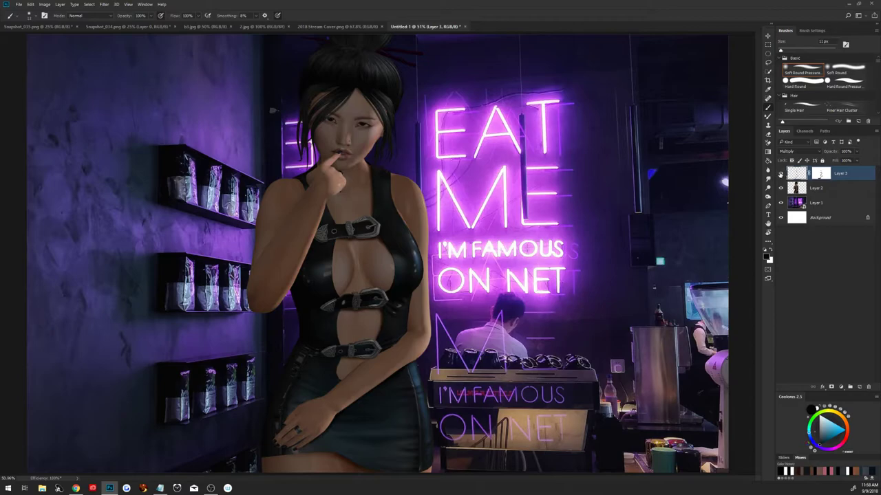
left_click(781, 173)
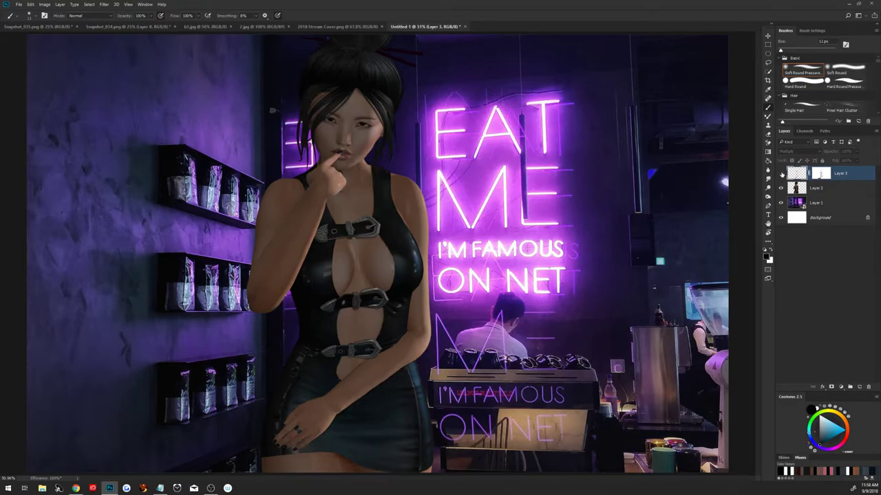
left_click(781, 174)
left_click(781, 174)
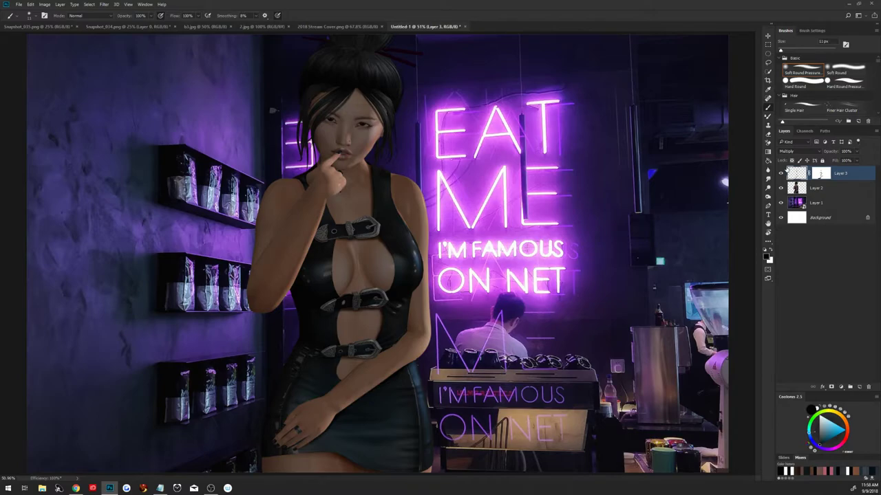
key("alt+Tab")
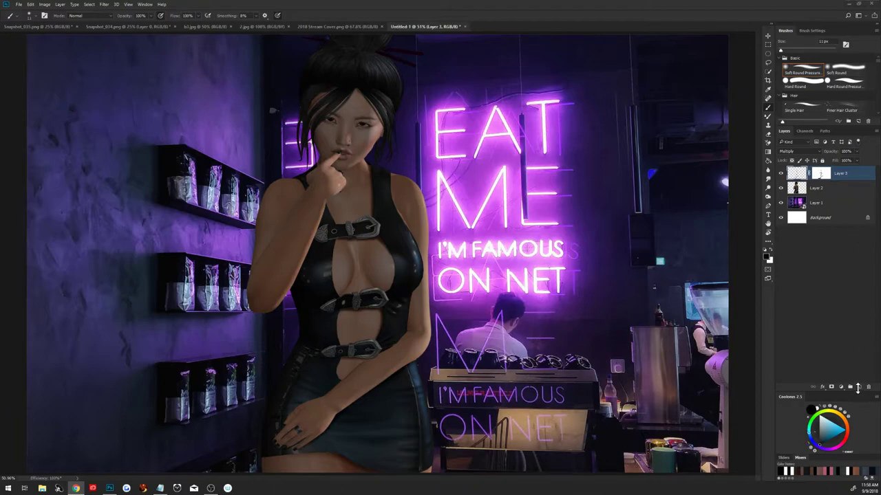
Add a new empty Layer 4 above the shading layer and browse the brush presets.
left_click(860, 388)
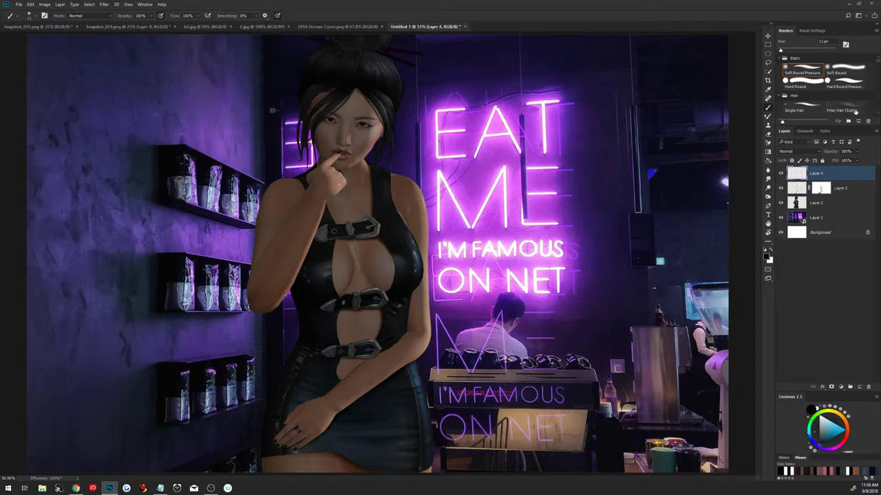
scroll(875, 87, "down", 3)
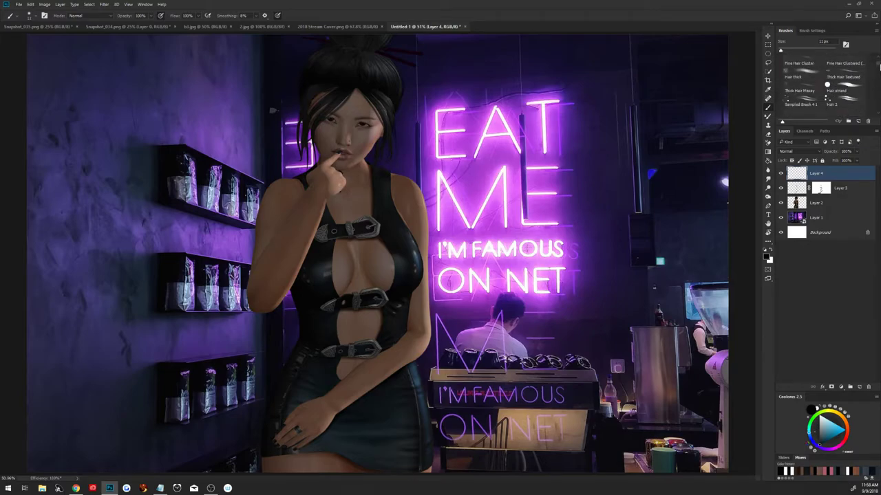
scroll(877, 69, "up", 1)
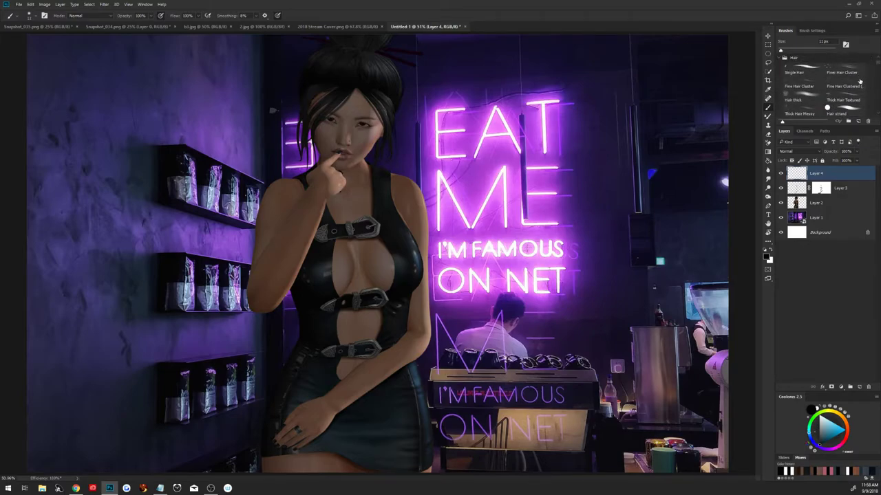
scroll(878, 115, "down", 1)
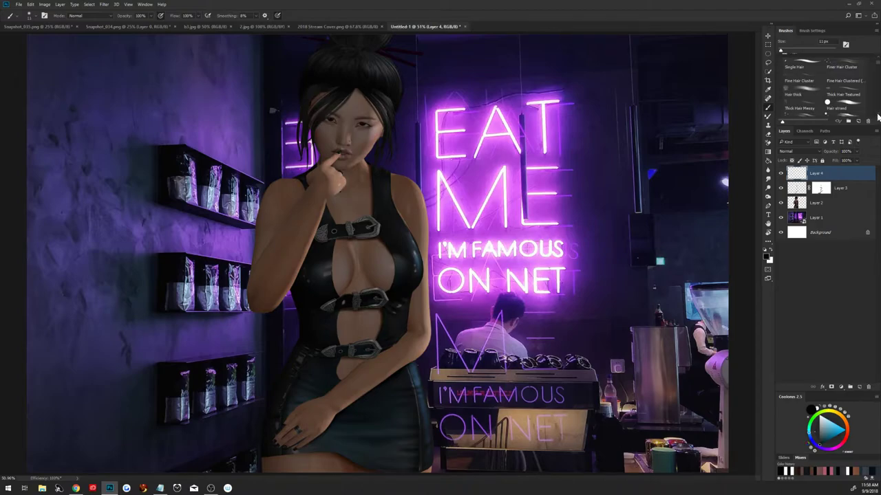
scroll(878, 117, "down", 1)
scroll(878, 117, "down", 1)
scroll(878, 117, "down", 1)
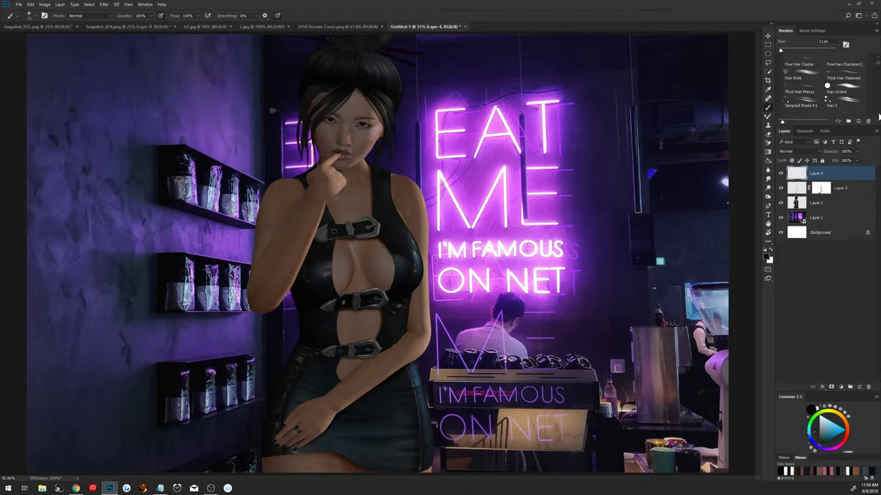
scroll(879, 117, "down", 2)
scroll(878, 117, "down", 1)
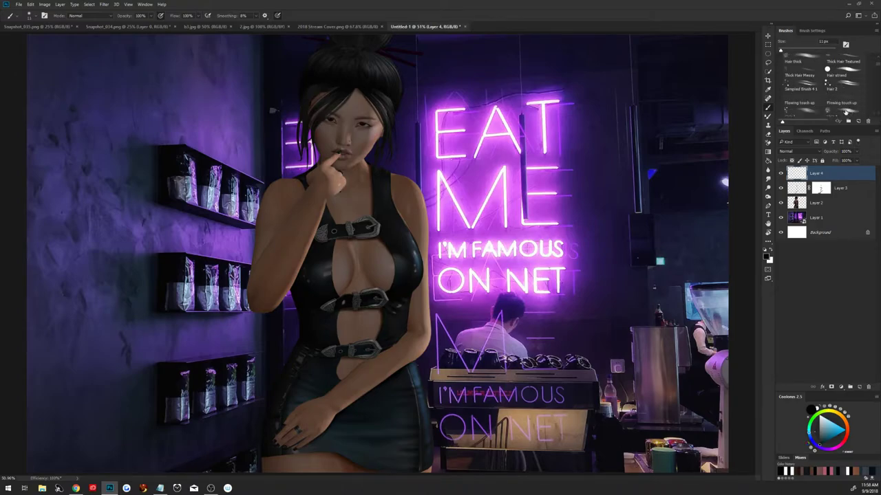
Paint brighter glow over the neon M with the Flowing touch up brush at 60 px.
left_click(810, 104)
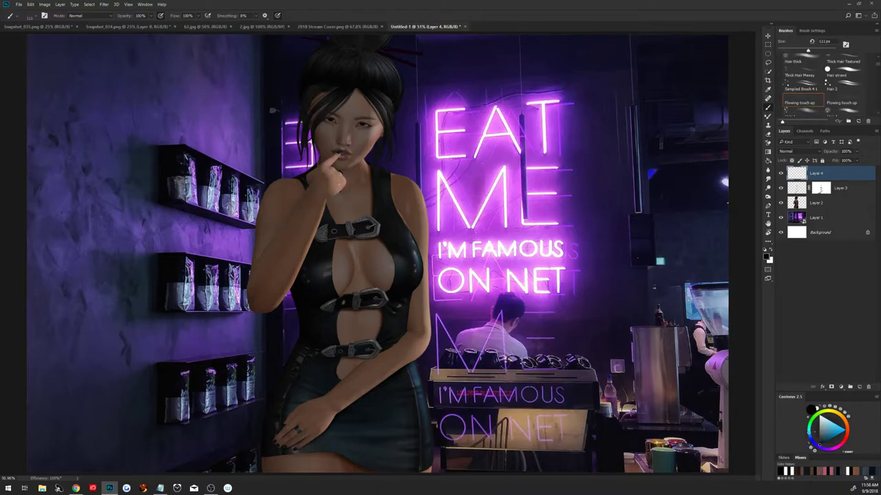
left_click_drag(476, 182, 481, 210)
left_click(810, 113)
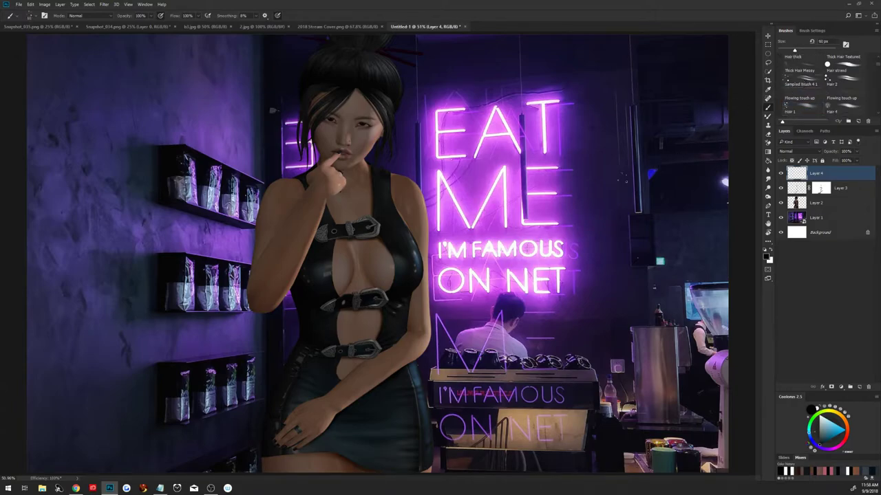
key("ctrl+z")
left_click_drag(487, 165, 487, 227)
scroll(879, 64, "up", 1)
scroll(878, 62, "up", 1)
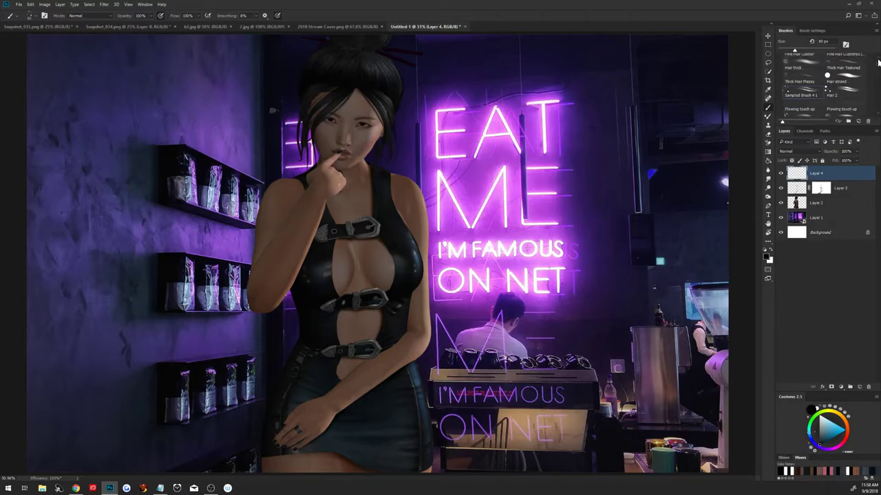
scroll(879, 62, "up", 1)
scroll(879, 62, "up", 1)
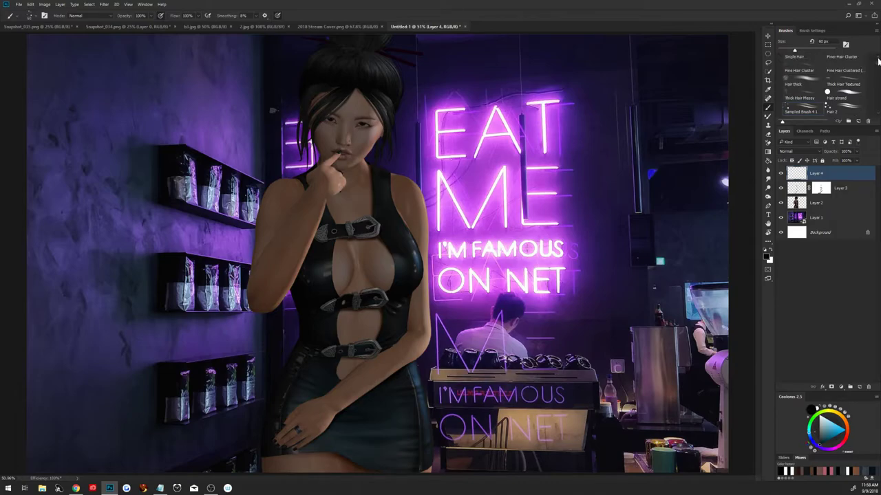
left_click_drag(482, 176, 491, 203)
Choose the Finer Hair Cluster preset at 20 px and zoom in on the avatar's face.
left_click(850, 59)
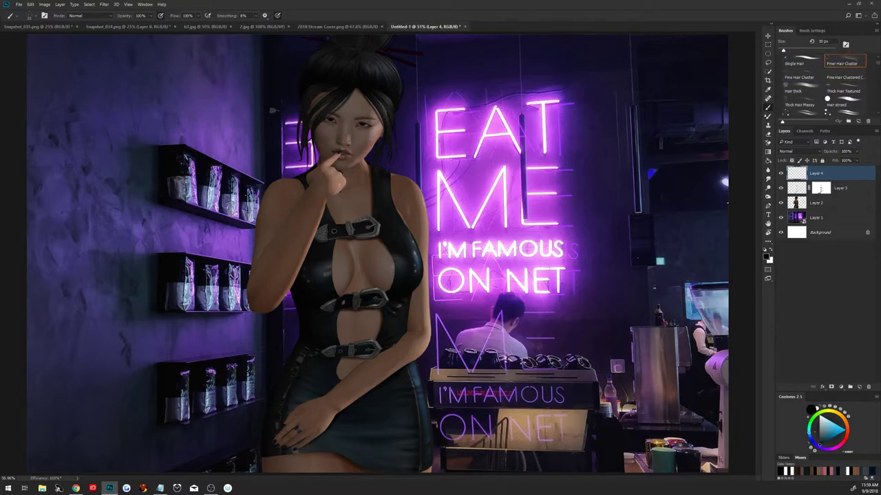
key("bracketleft")
scroll(363, 187, "down", 1)
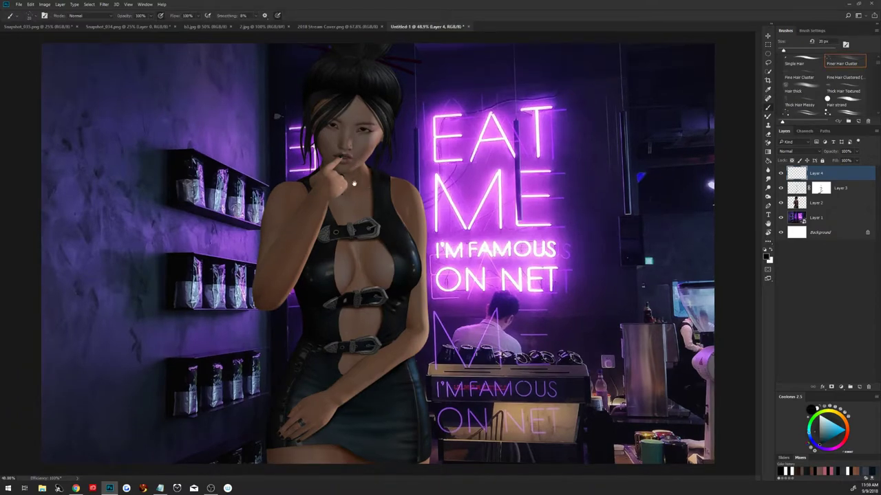
key("z")
mouse_move(364, 184)
left_mouse_down()
mouse_move(374, 183)
mouse_move(326, 286)
left_mouse_up()
key("b")
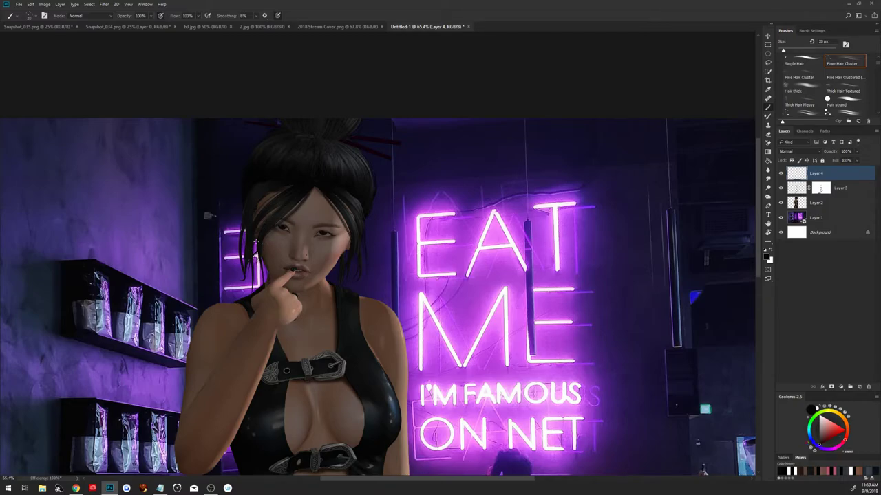
Paint hair strands beside her cheek, erase stray bits with a 69 px eraser, then add a Single Hair strand.
left_click_drag(258, 254, 258, 270)
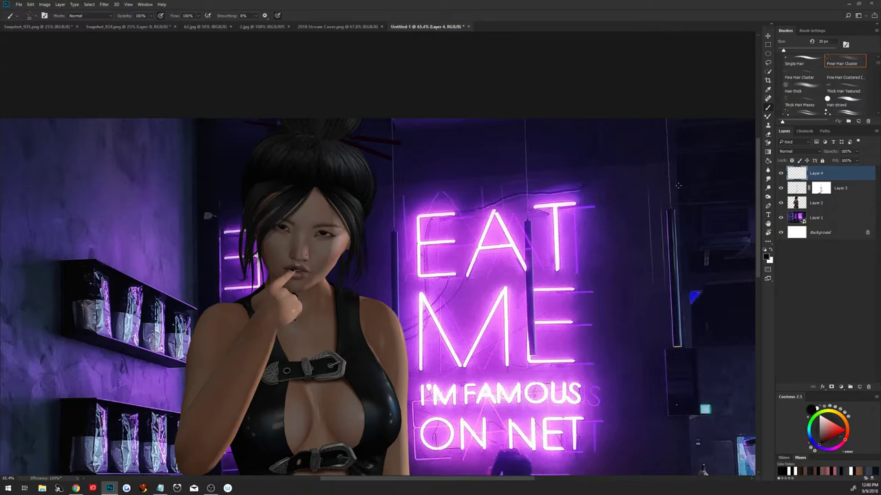
left_click(768, 135)
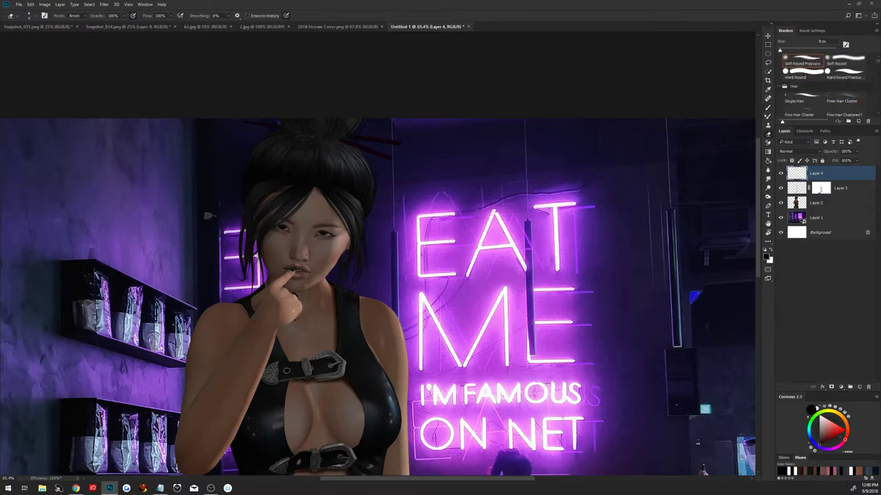
left_click_drag(275, 232, 284, 230)
left_click(845, 101)
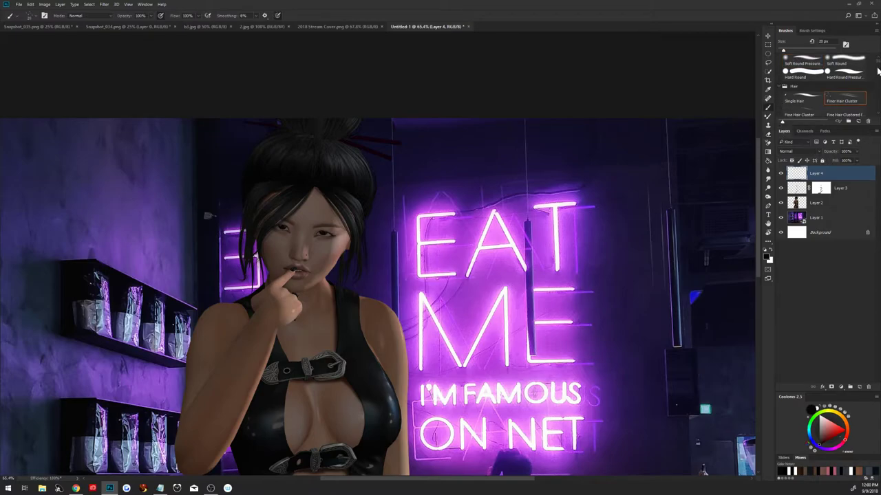
left_click(803, 96)
left_click_drag(260, 259, 258, 285)
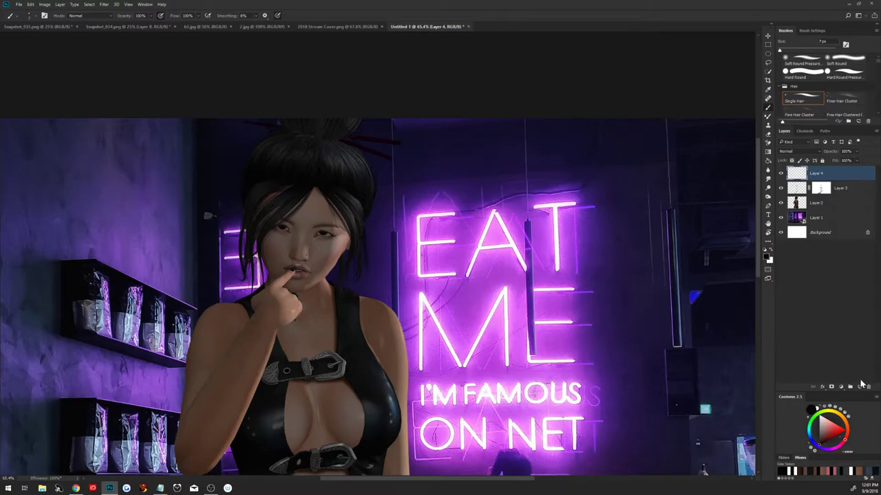
On a new Layer 5 under Layer 4, paint sampled hair colour near the parting with 80 px Soft Round Pressure.
left_click(860, 386)
left_click_drag(829, 173, 836, 187)
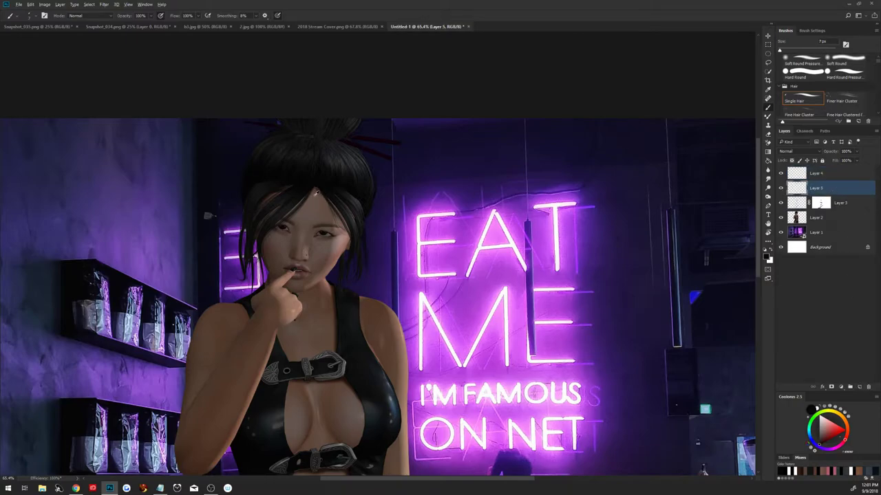
left_click(316, 195, "alt")
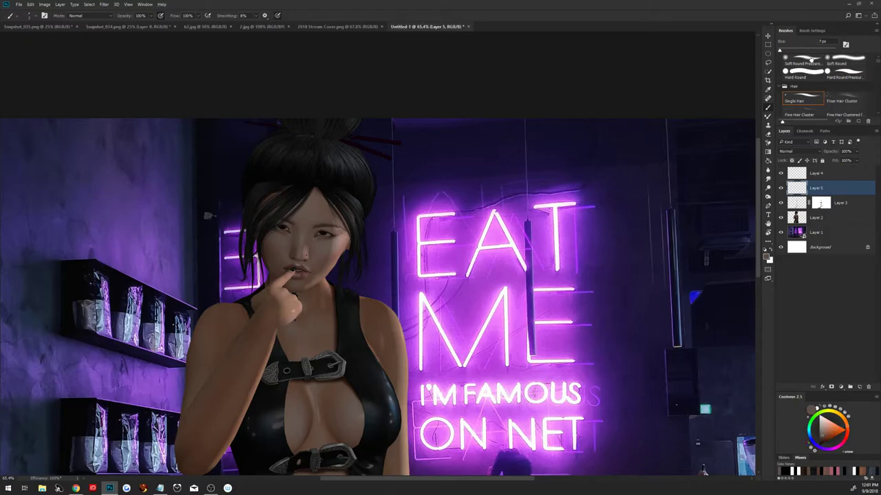
left_click(811, 59)
mouse_move(316, 219)
left_mouse_down()
mouse_move(261, 209)
mouse_move(285, 191)
mouse_move(275, 222)
mouse_move(329, 209)
mouse_move(330, 190)
mouse_move(258, 220)
mouse_move(301, 204)
left_mouse_up()
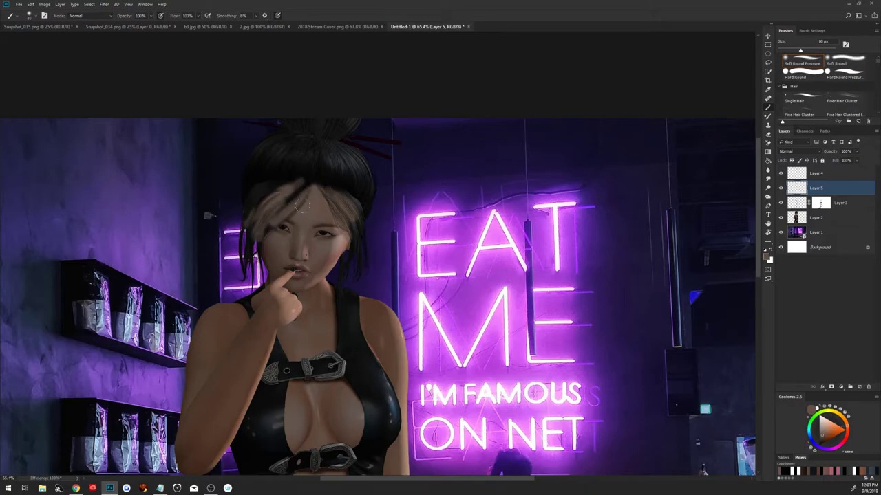
left_click_drag(301, 201, 267, 248)
left_click(798, 151)
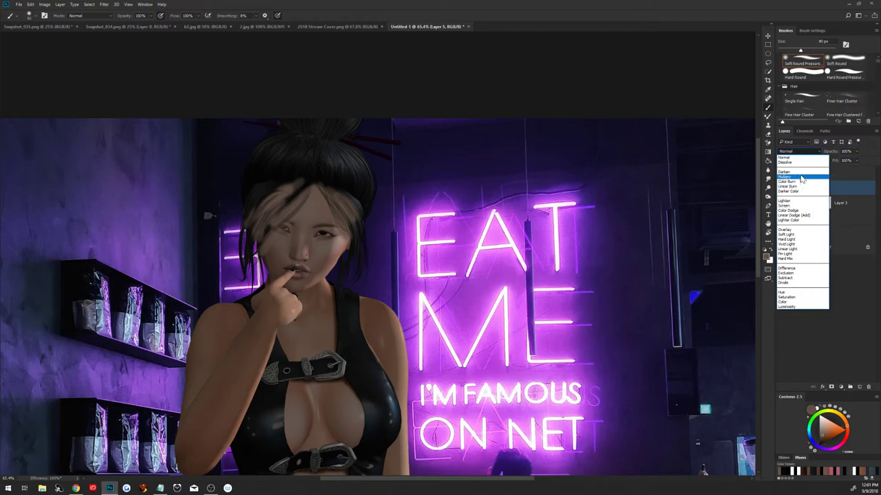
Set Layer 5 to Multiply, split and lower its Blend If underlying range to 170, and add a mask.
left_click(805, 176)
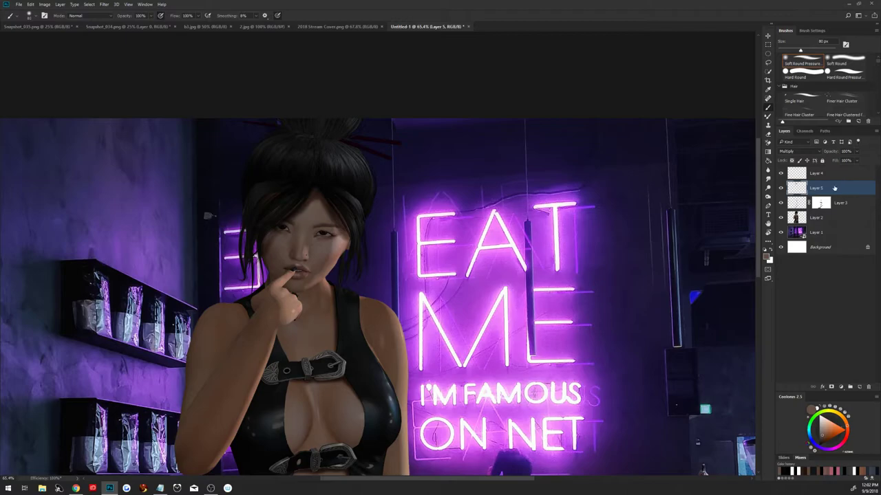
double_click(835, 202)
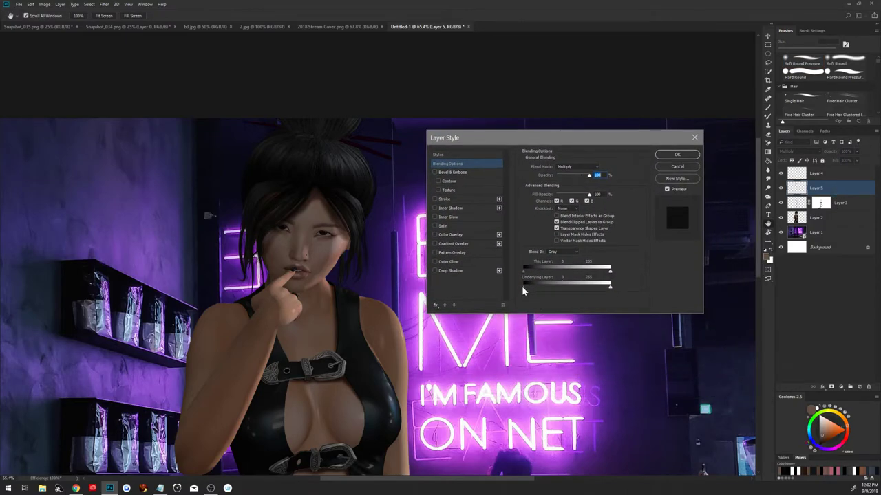
left_click_drag(523, 288, 546, 285)
left_click_drag(609, 286, 556, 292)
left_click(677, 158)
left_click(831, 387)
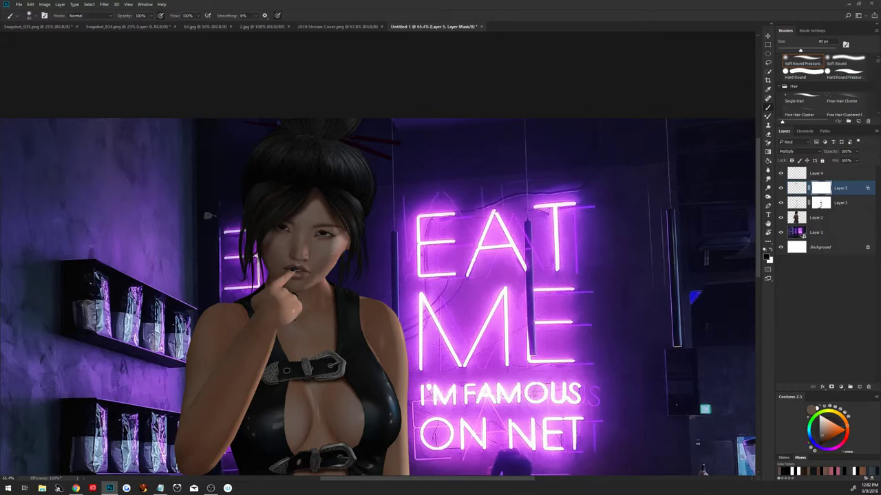
After a browser detour, set a black 104 px brush at 20% opacity and zoom out.
left_click(75, 488)
left_click(769, 110)
key("bracketright")
key("bracketright")
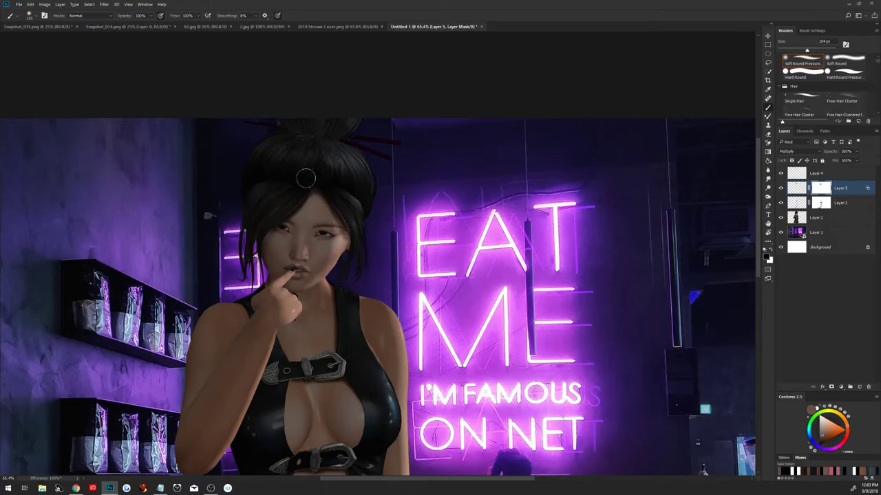
key("2")
key("d")
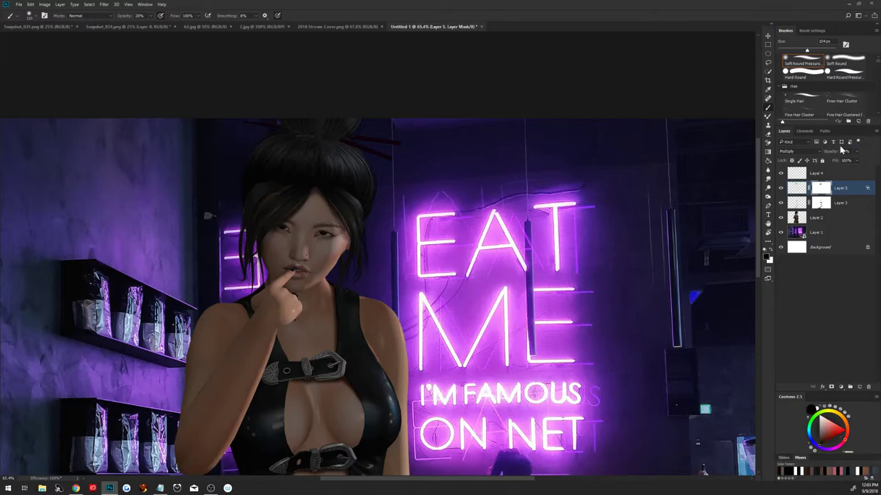
key("ctrl+minus")
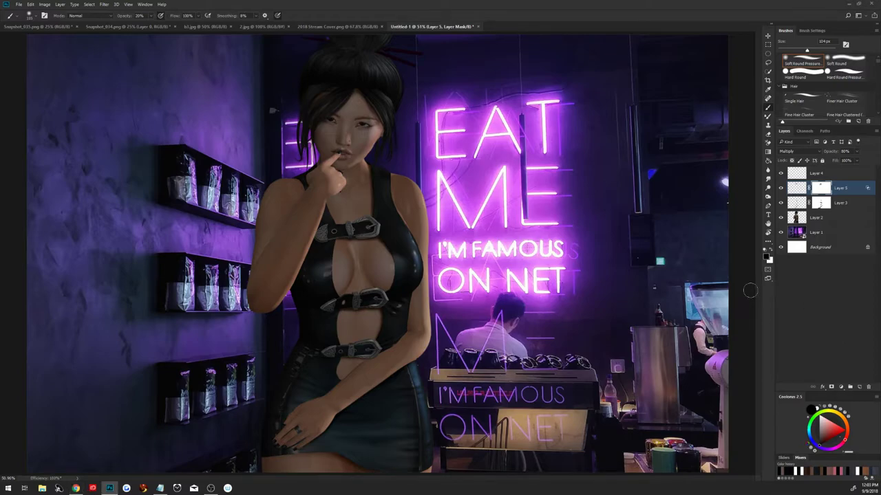
Compare Layer 5 on and off and lower its Multiply opacity to 76%.
left_click(781, 188)
left_click(781, 188)
left_click_drag(838, 153, 834, 154)
left_click(75, 488)
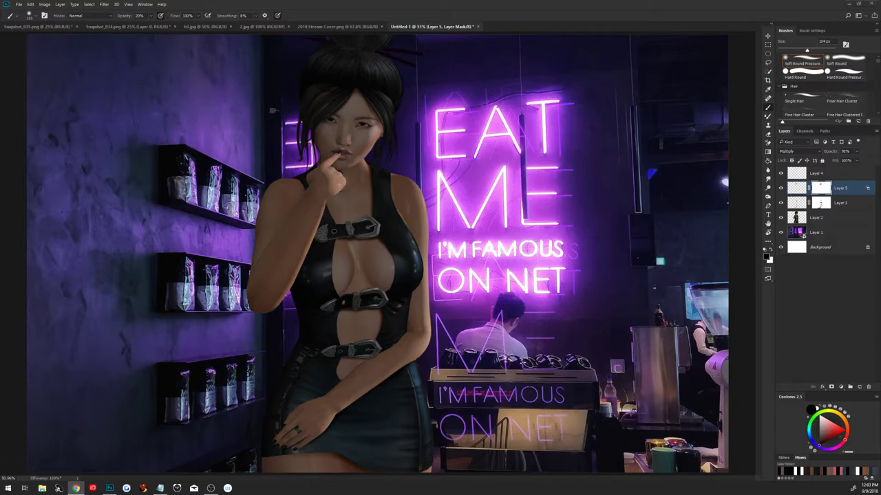
left_click(808, 287)
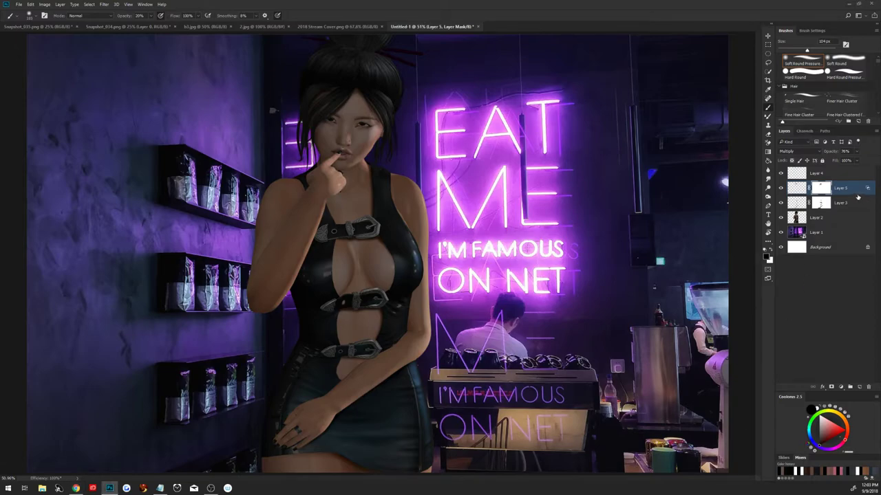
key("ctrl+2")
left_click(781, 174)
Convert Layers 2–5 into one smart object, then rasterize it as Layer 4.
left_click(817, 175, "shift")
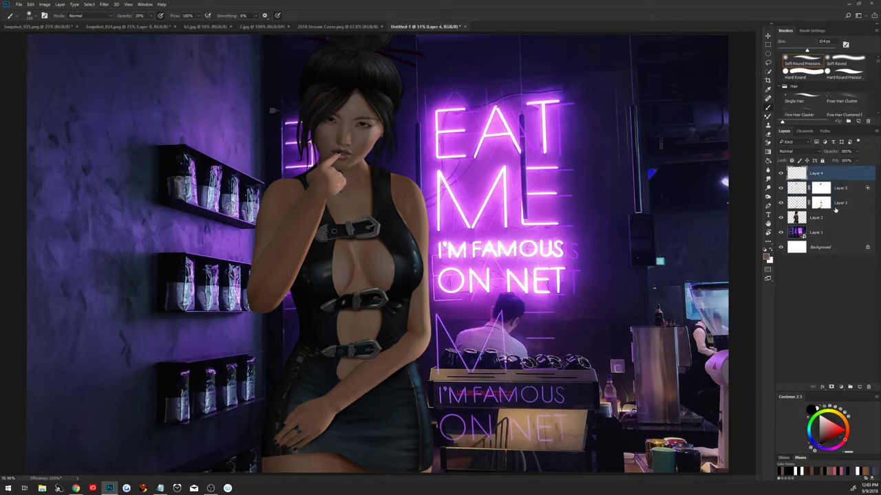
left_click(835, 219, "shift")
right_click(836, 222)
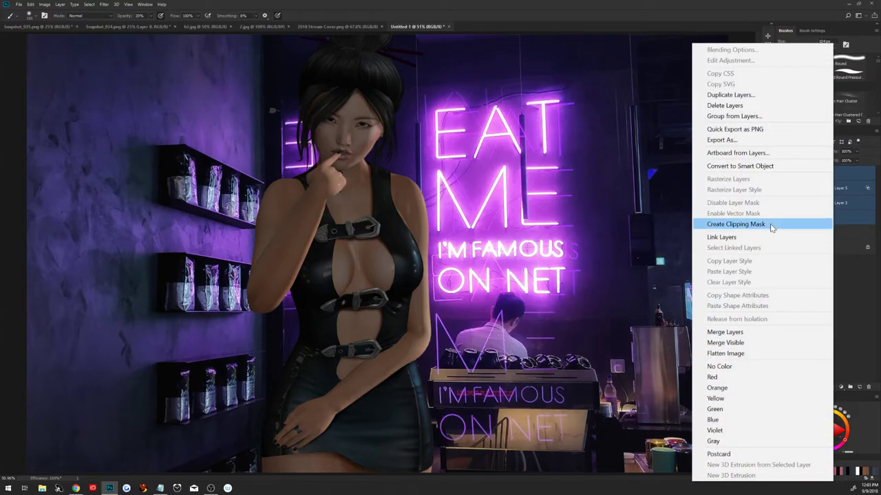
left_click(759, 168)
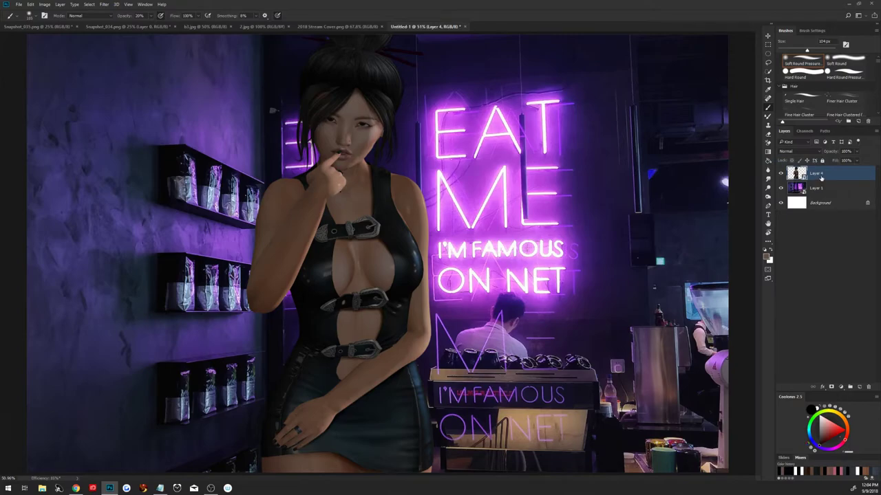
right_click(820, 177)
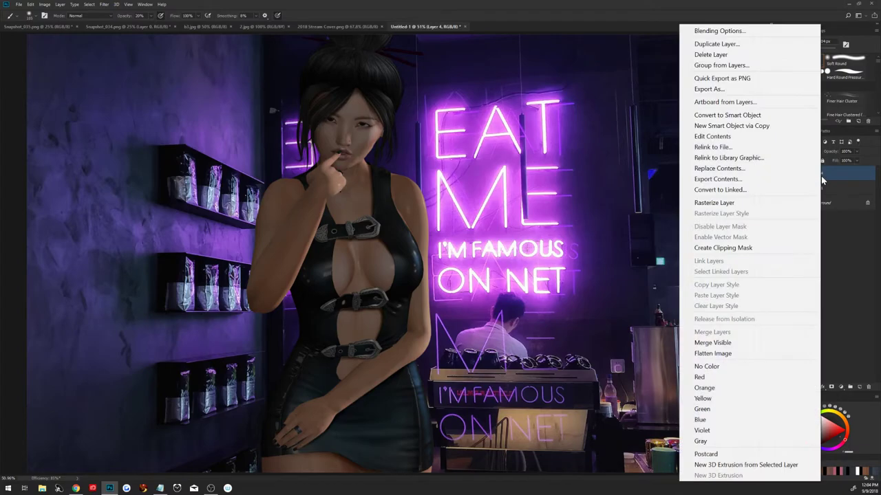
left_click(748, 203)
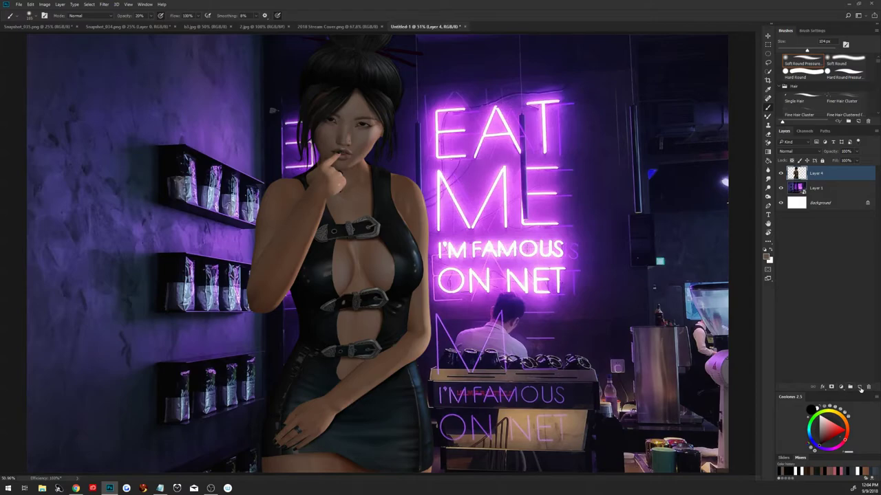
Add a new empty Layer 5 clipped to Layer 4.
left_click(859, 388)
right_click(837, 179)
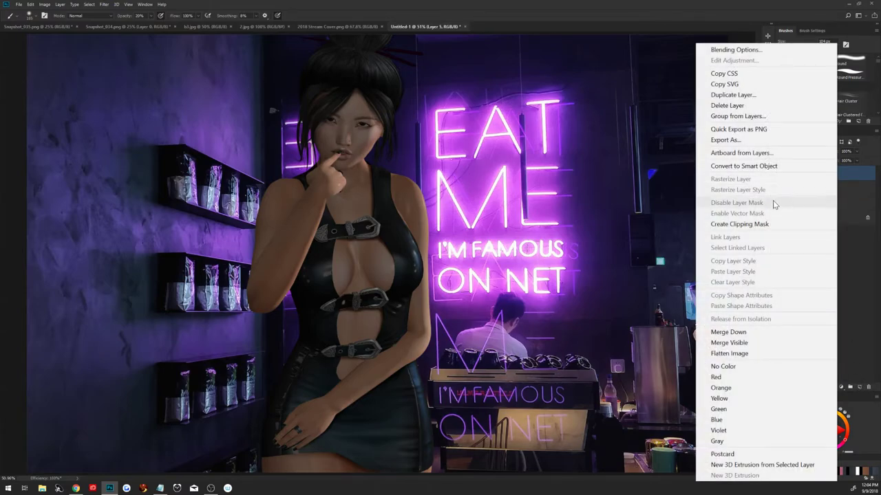
left_click(771, 224)
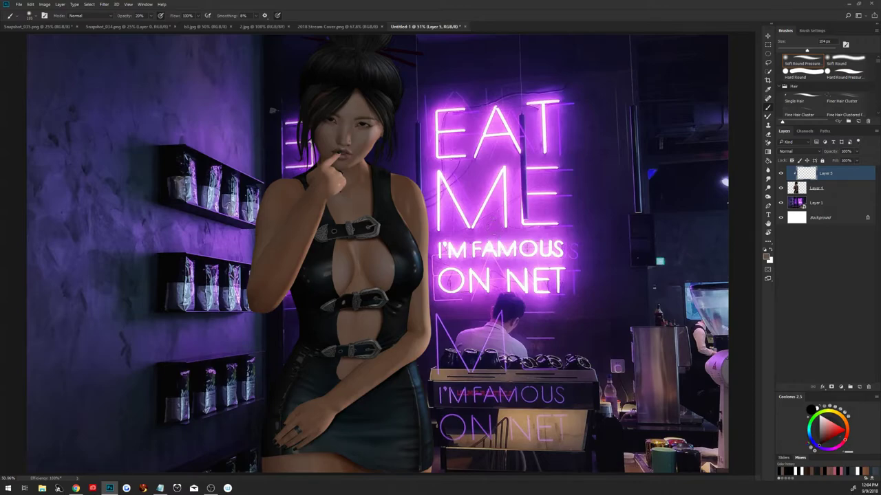
Pick a neon purple paint colour and set Layer 5 to Soft Light.
left_click(495, 224, "alt")
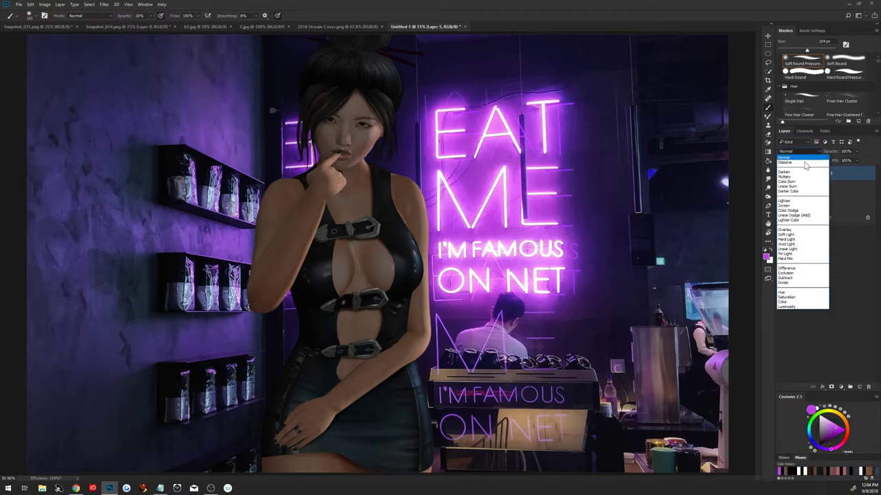
left_click(798, 151)
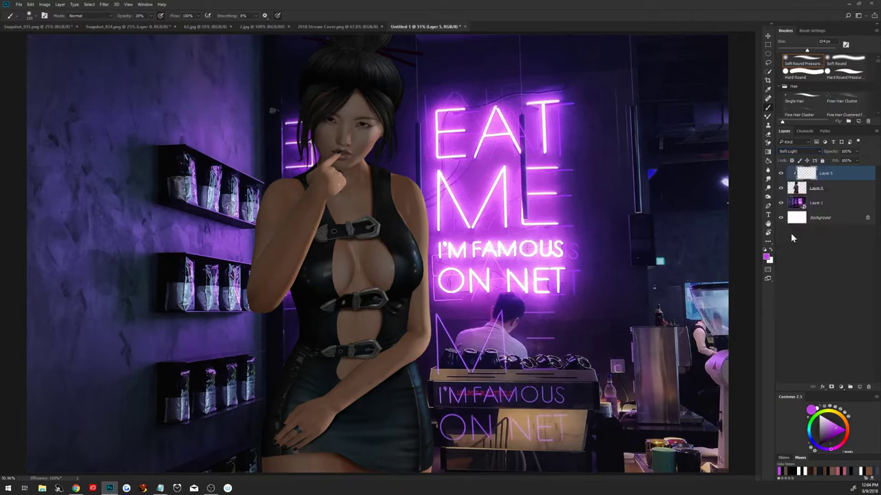
left_click(793, 235)
Zoom out to the full image, enlarge the brush, choose light pink, and paint a Quick Mask selection.
key("z")
key("ctrl+minus")
key("b")
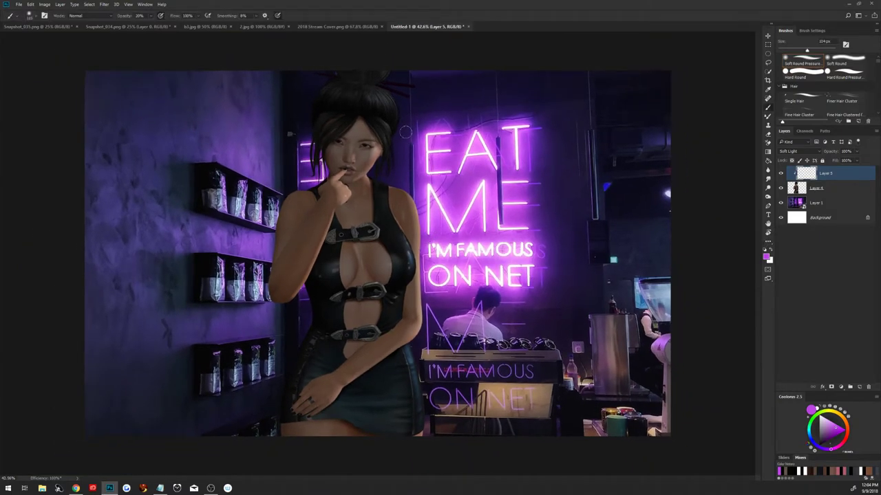
key("bracketright")
left_click(436, 188, "alt")
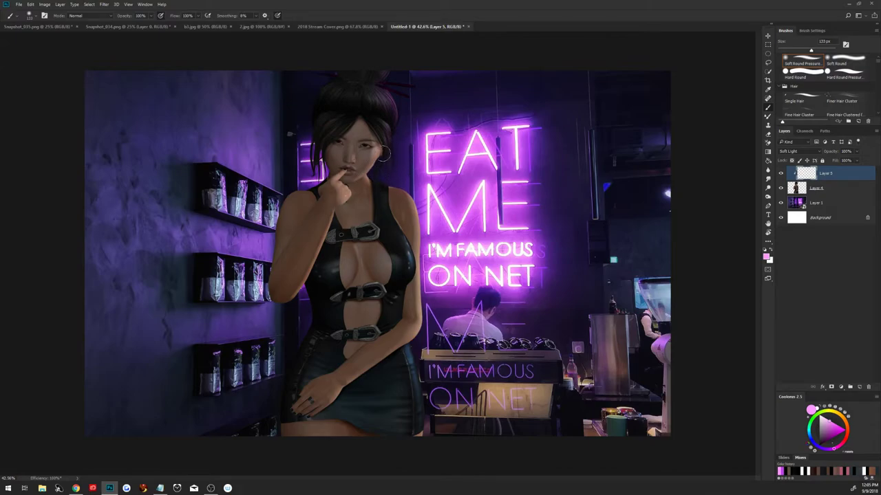
key("q")
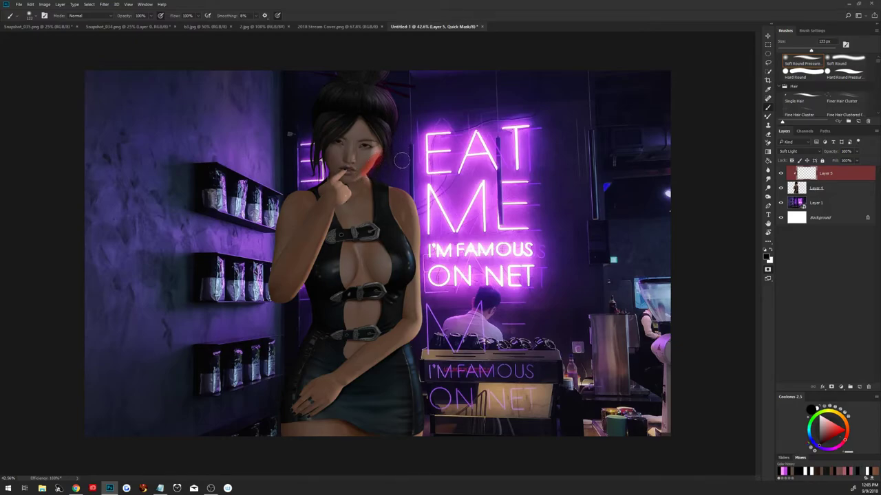
key("q")
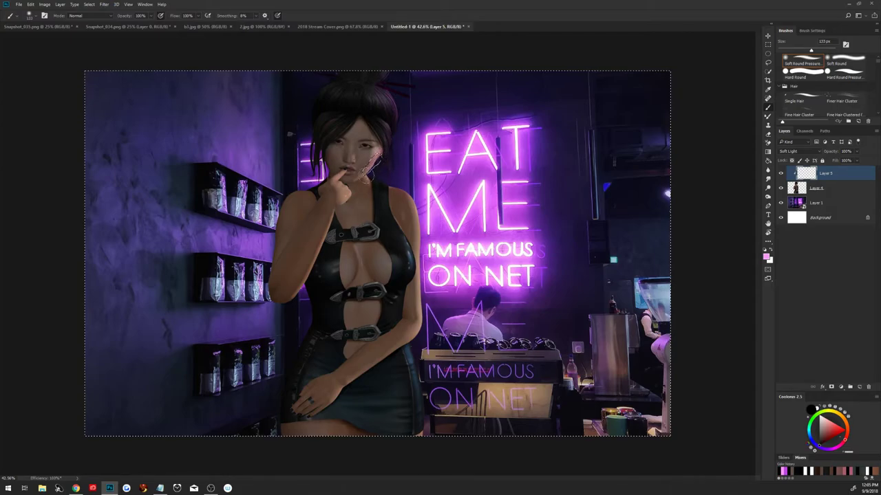
Deselect, brush pink glow over her right cheek and ear, and lower Layer 5 to about 80%.
key("ctrl+d")
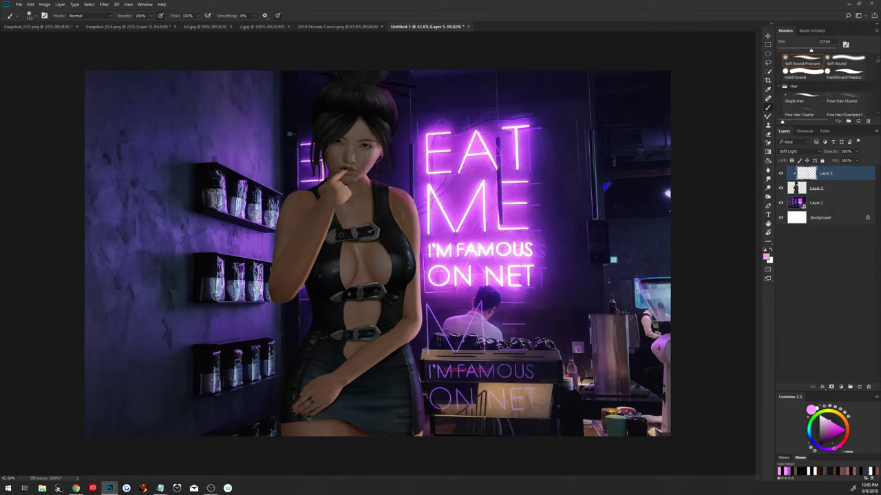
left_click_drag(373, 157, 368, 178)
key("e")
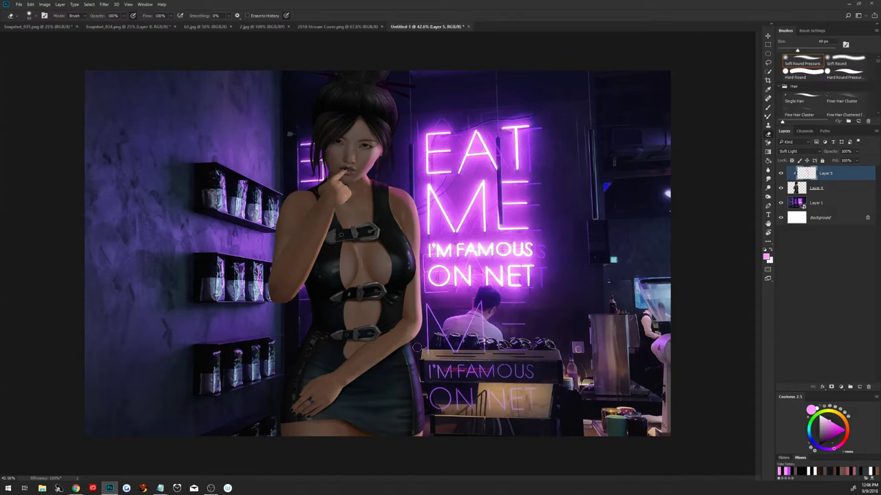
left_click_drag(832, 156, 829, 152)
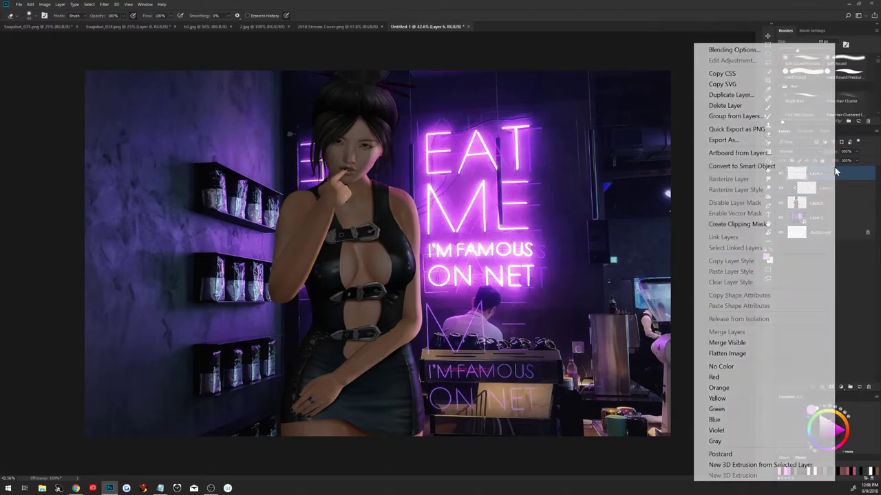
Clip Layer 6 to the layer beneath and set it to Color Dodge.
right_click(834, 174)
left_click(757, 223)
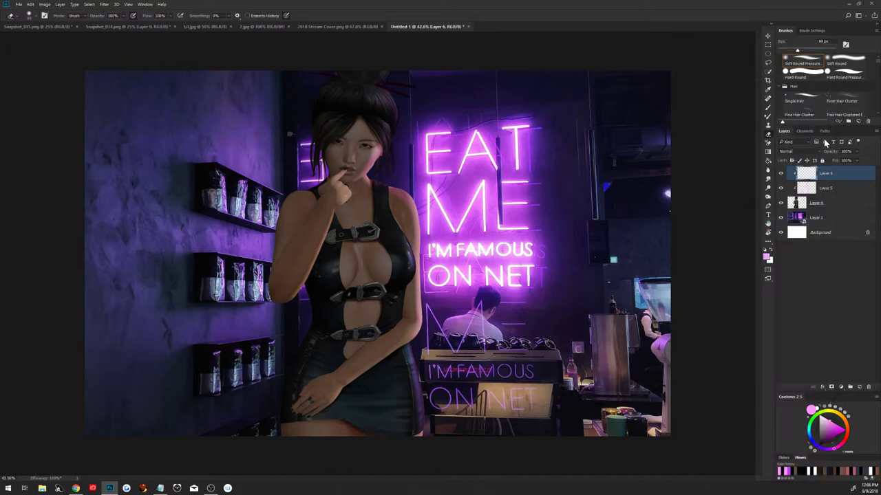
left_click(805, 151)
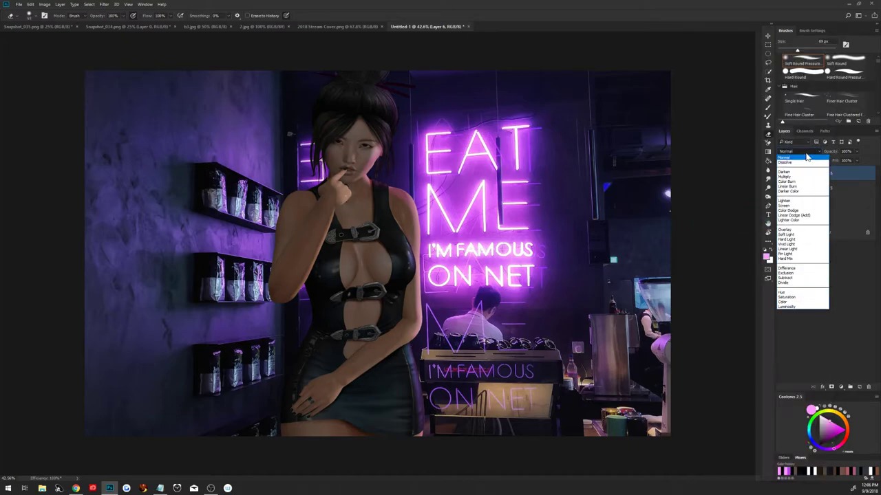
left_click(800, 212)
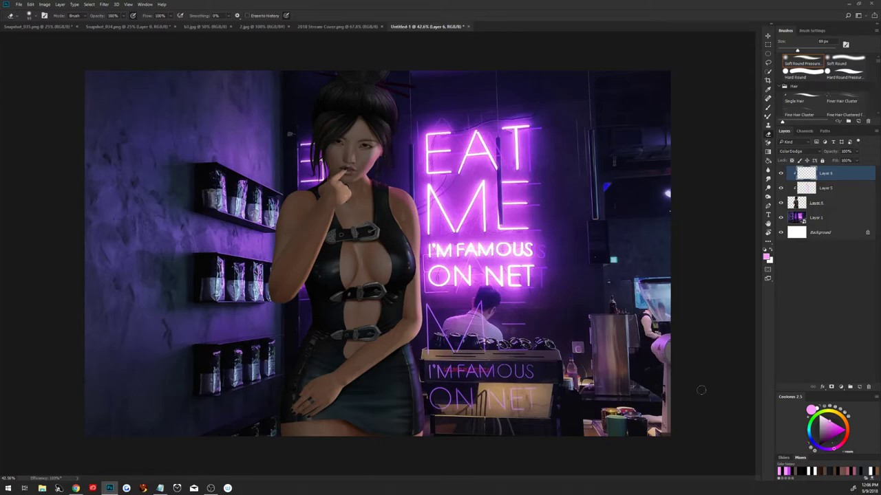
Pick a pink paint colour and enlarge the eraser to about 102 px.
left_click(838, 430)
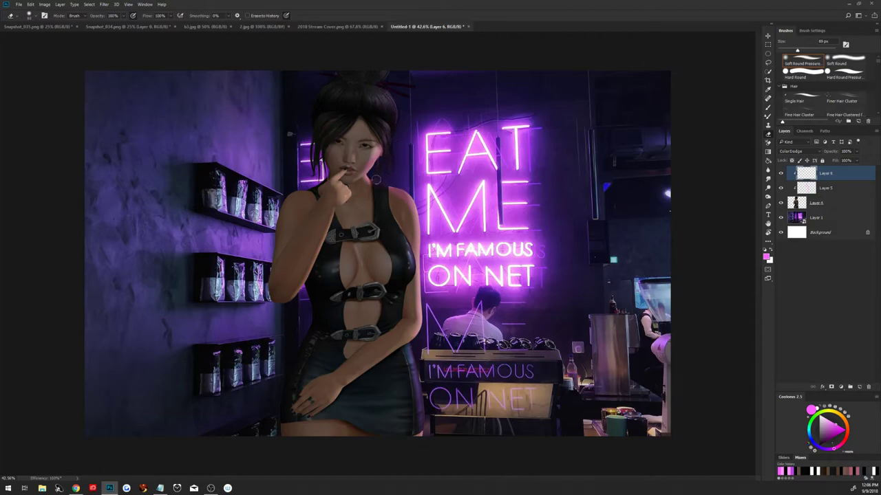
right_click(377, 168, "alt")
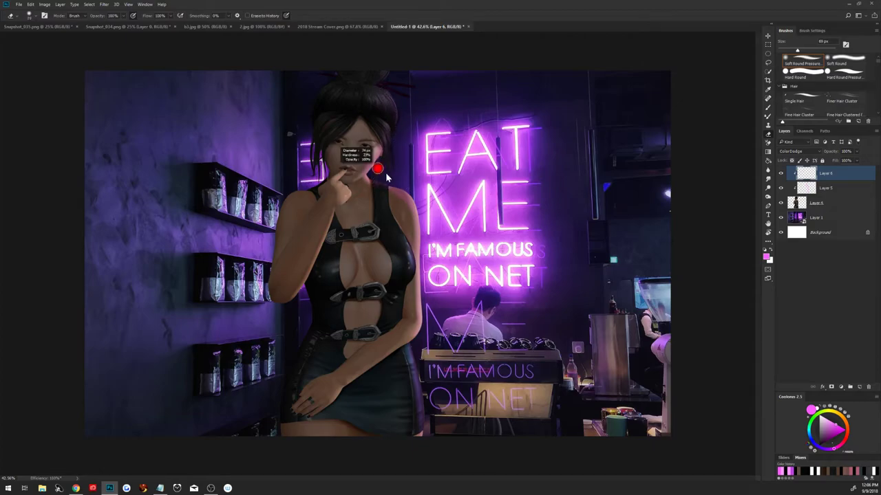
left_click_drag(386, 176, 377, 164)
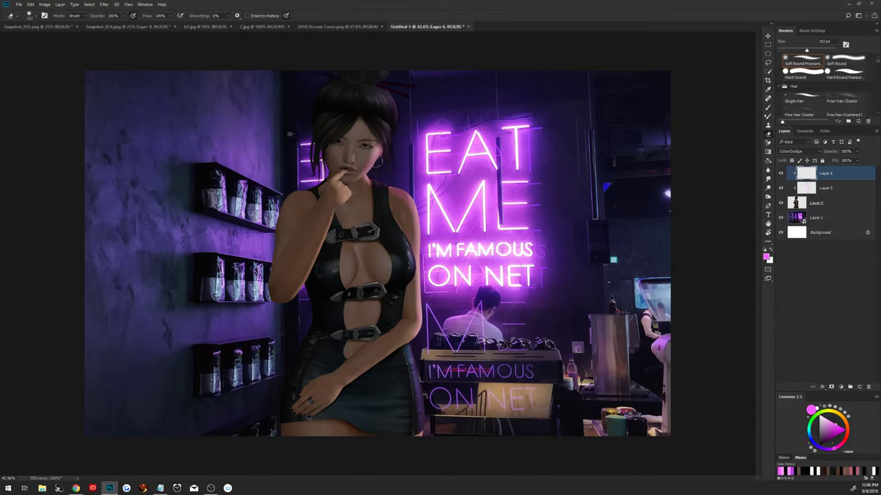
key("b")
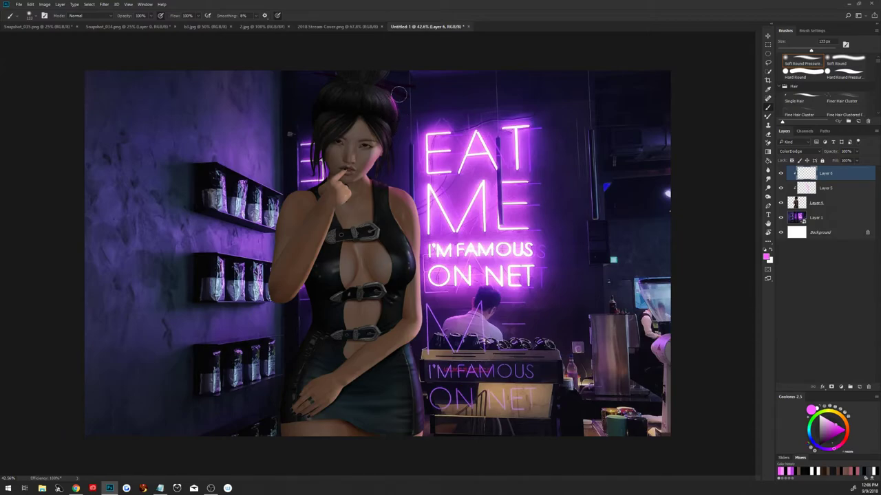
With a 180 px pink brush, paint rim glow down the hair, side and skirt edges.
left_click(835, 432)
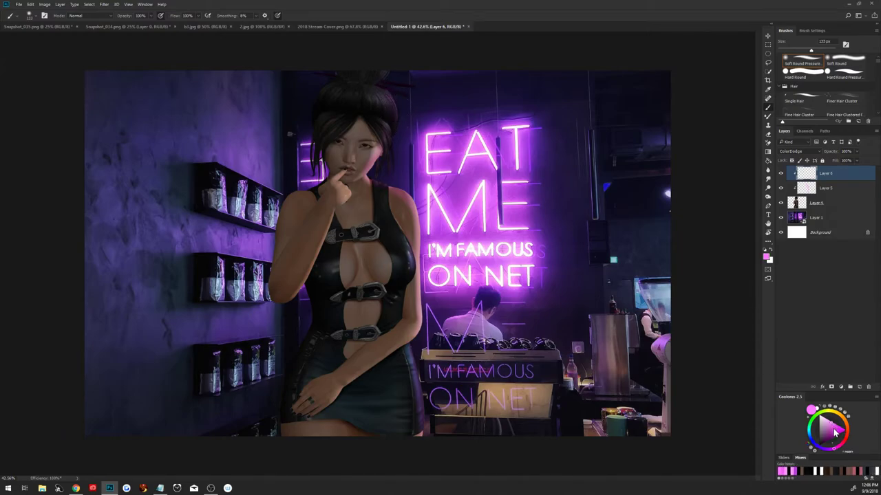
left_click_drag(396, 90, 390, 70)
key("ctrl+z")
left_click_drag(448, 84, 461, 84)
left_click_drag(397, 105, 400, 143)
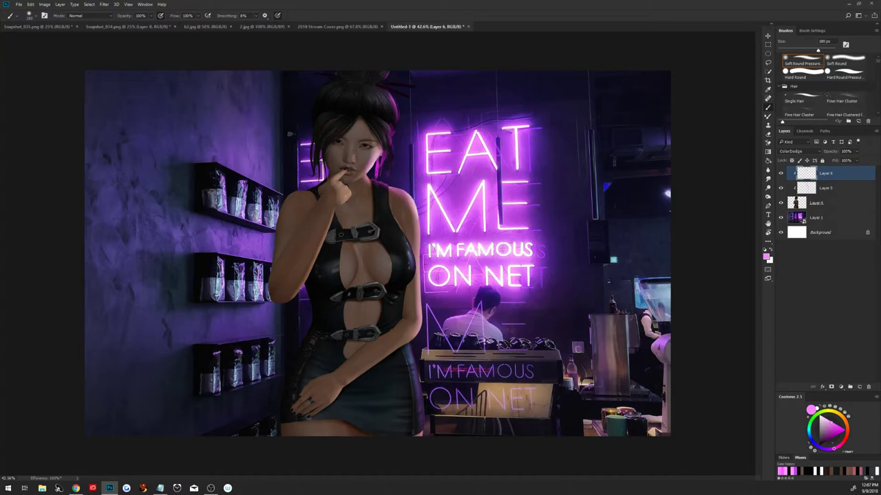
left_click_drag(417, 206, 419, 253)
left_click_drag(419, 368, 418, 397)
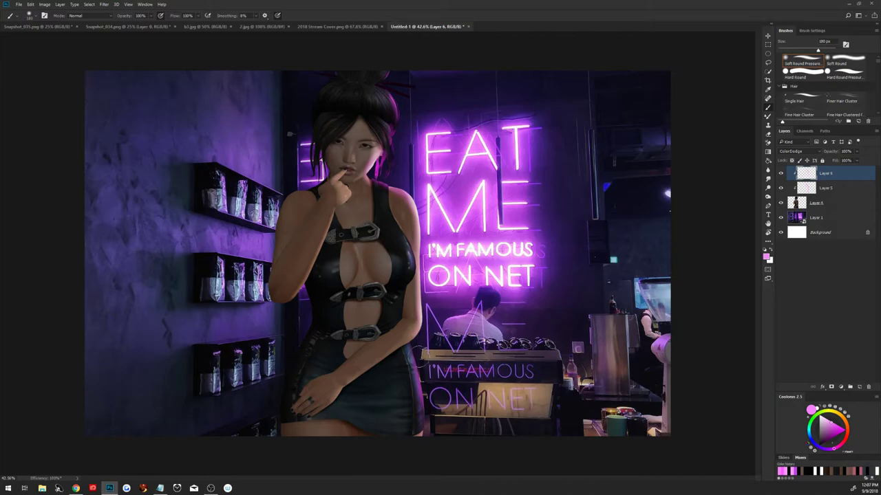
mouse_move(413, 357)
left_mouse_down()
mouse_move(425, 445)
mouse_move(435, 275)
left_mouse_up()
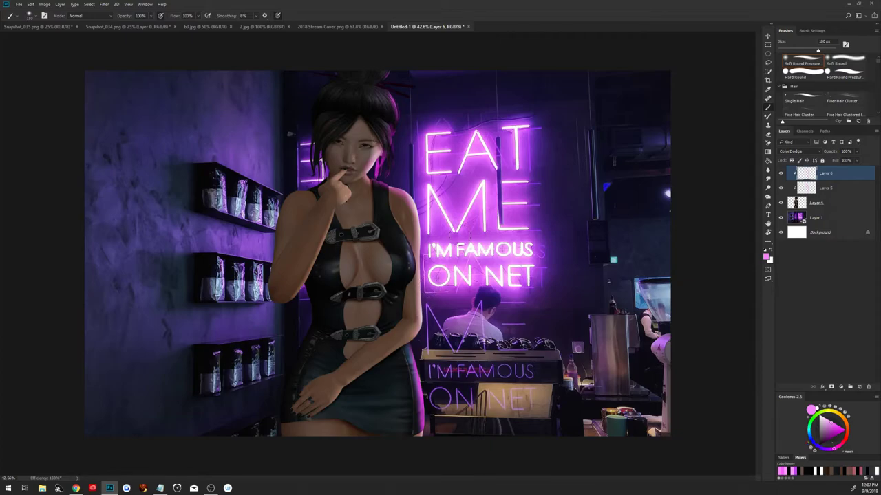
At 30% and 20% brush opacity, glow the hair bun and arm, then set Layer 6 to 21%.
key("3")
left_click_drag(416, 133, 380, 92)
key("2")
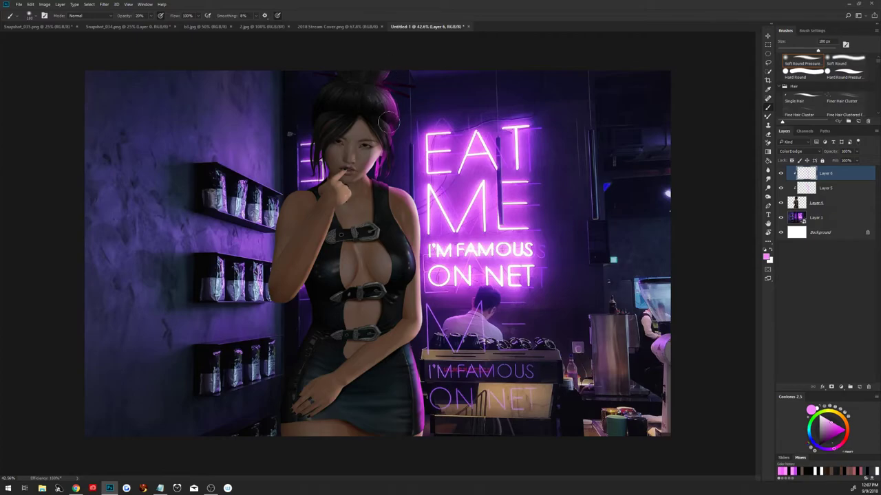
left_click_drag(380, 90, 399, 203)
left_click_drag(404, 272, 415, 317)
mouse_move(833, 150)
left_mouse_down()
mouse_move(821, 157)
mouse_move(831, 153)
left_mouse_up()
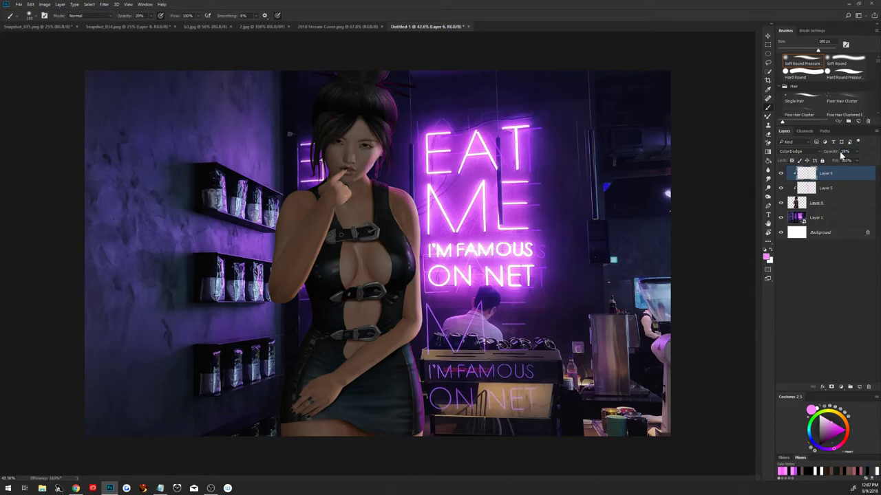
left_click_drag(833, 153, 838, 150)
Add Layer 7 in Color Dodge, with the 7 px Single Hair brush and neon pink paint.
left_click(858, 388)
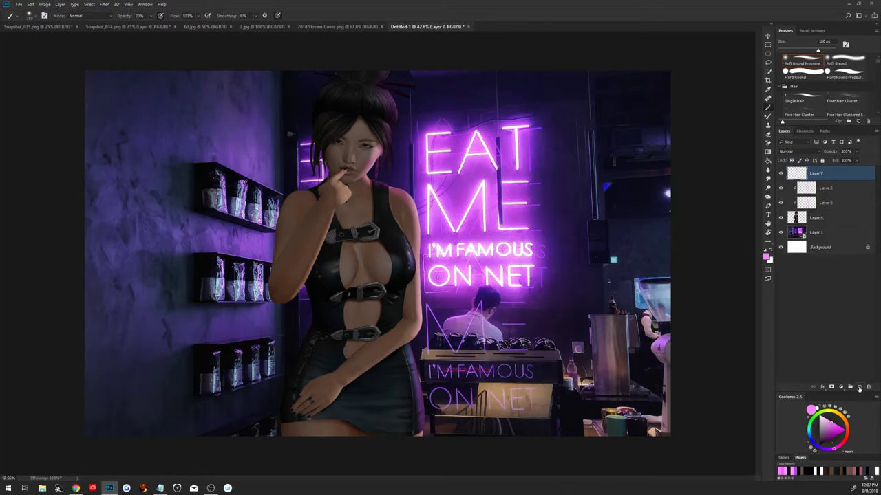
left_click(807, 101)
left_click(399, 114, "alt")
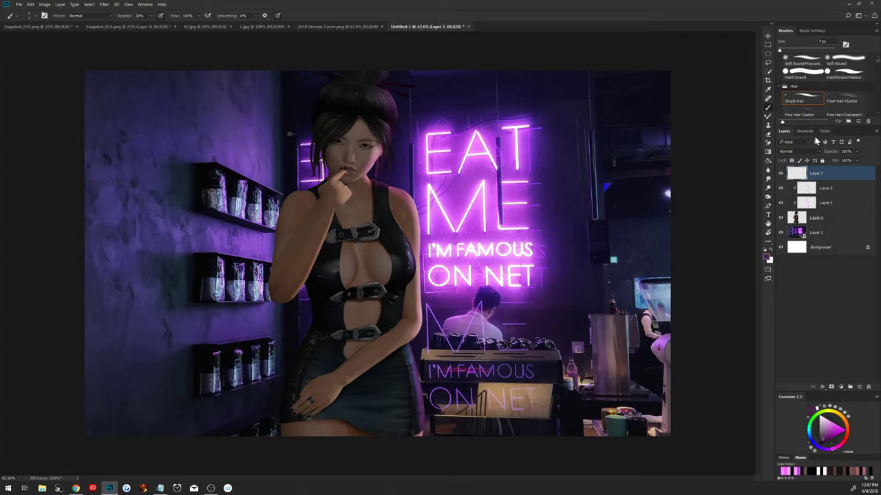
left_click(798, 150)
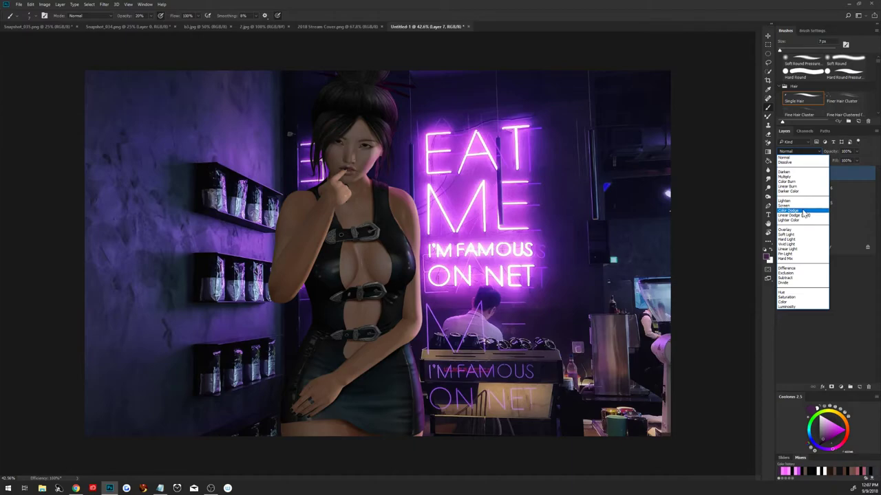
left_click(804, 213)
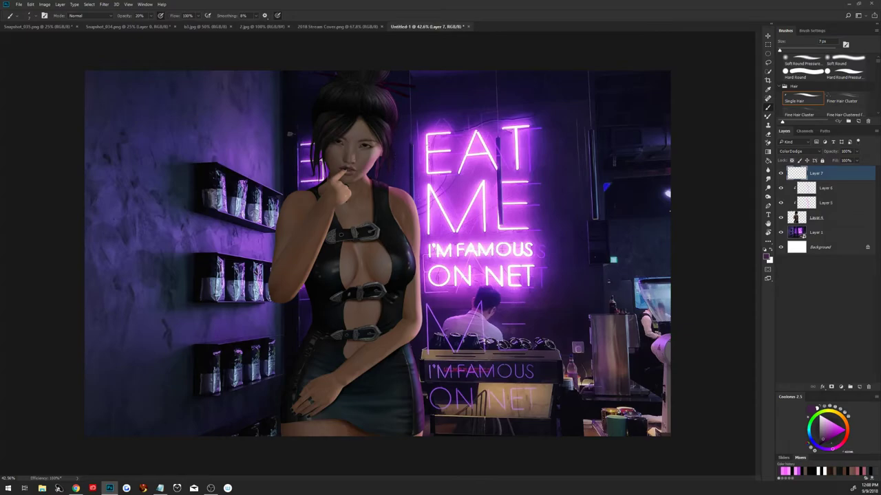
left_click(427, 146, "alt")
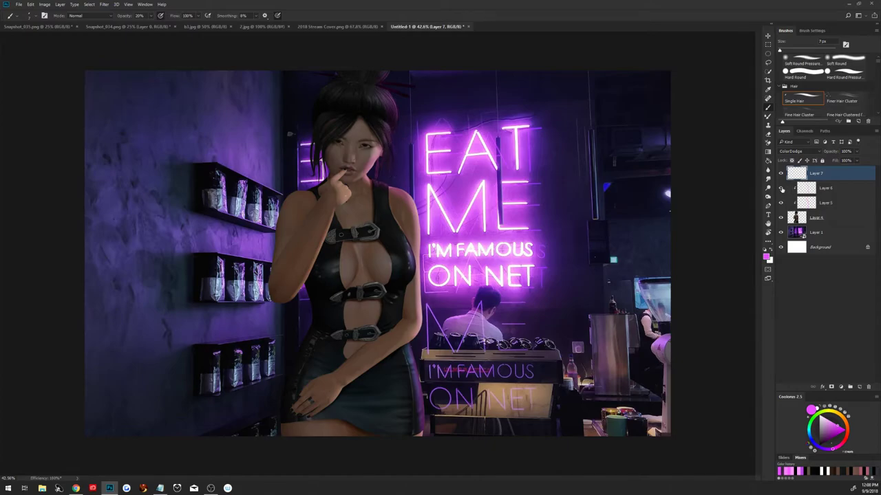
Mask Layer 6 and set a soft round brush to 77 px at 60% opacity.
left_click(804, 193)
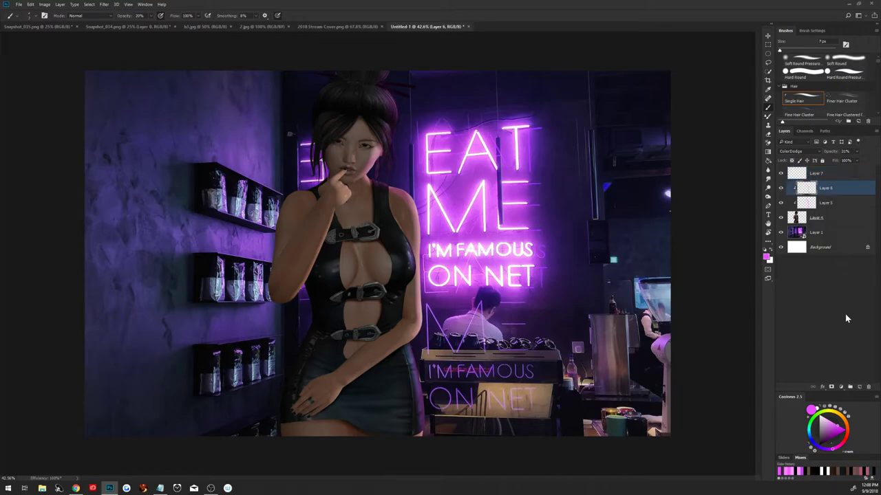
left_click(831, 386)
left_click(789, 59)
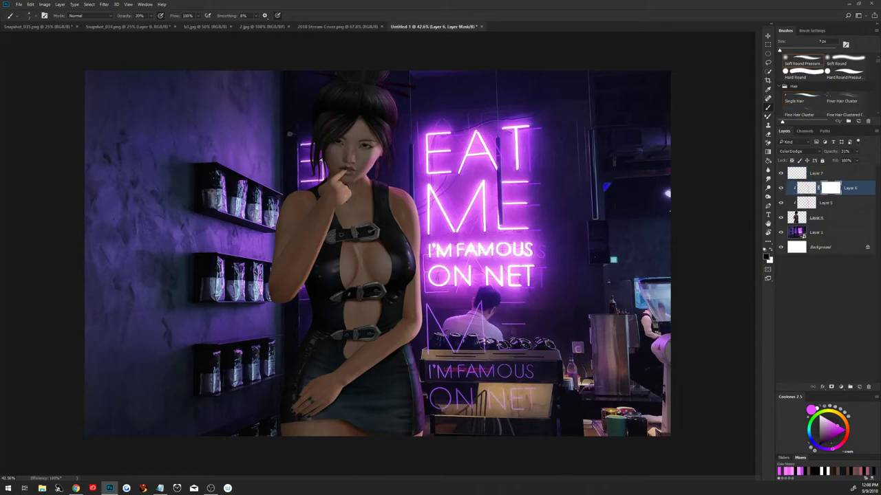
left_click_drag(383, 166, 378, 163)
key("6")
Add a white mask to Layer 5, then select Layers 7, 6 and 5 together.
left_click(826, 202)
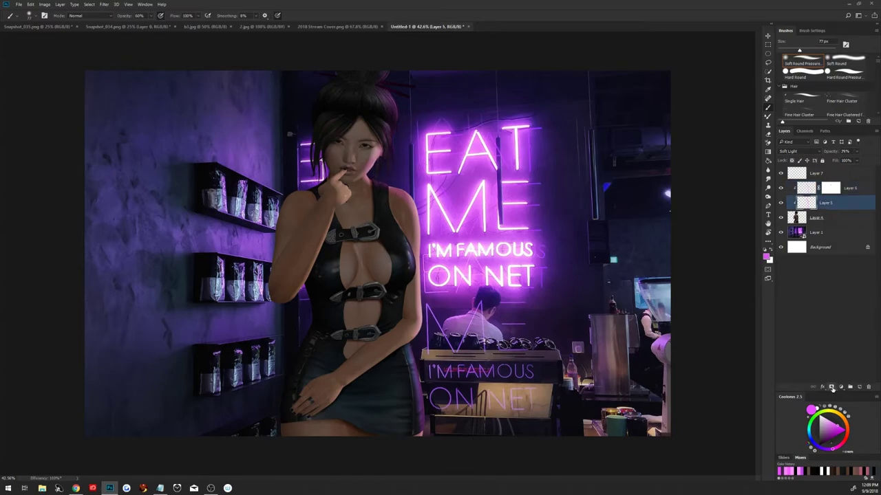
left_click(830, 385)
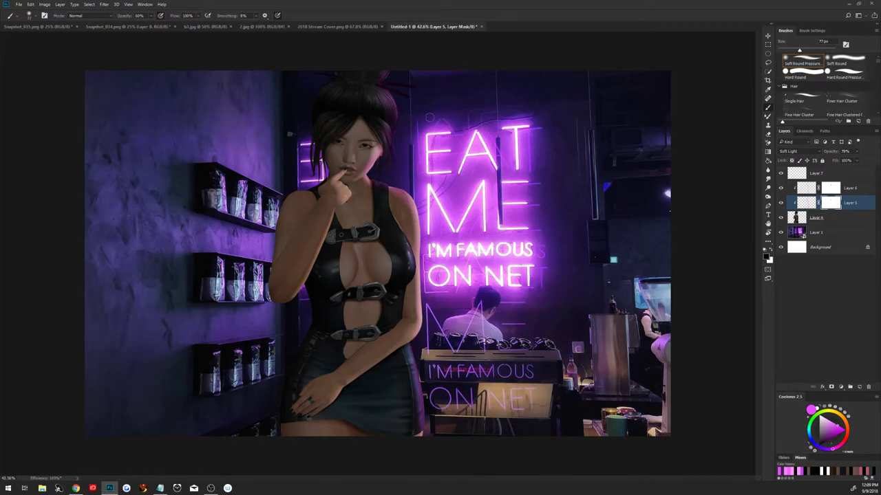
left_click(75, 489)
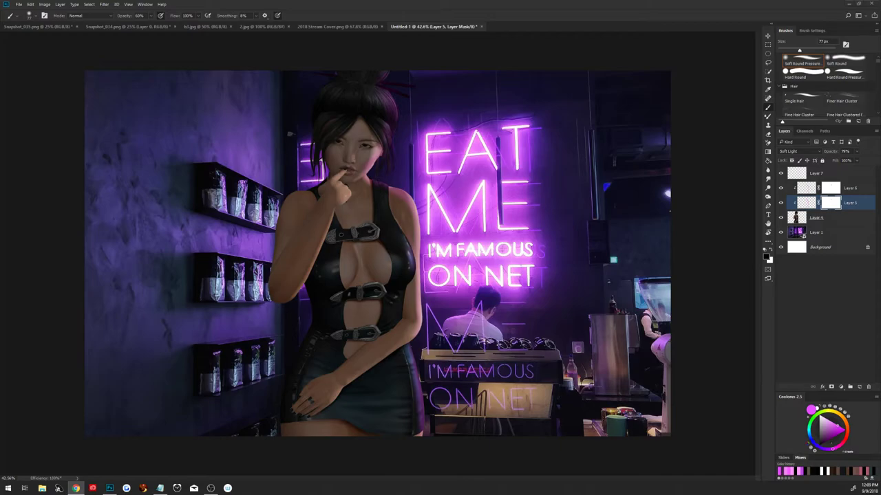
left_click(853, 269)
left_click(830, 181, "shift")
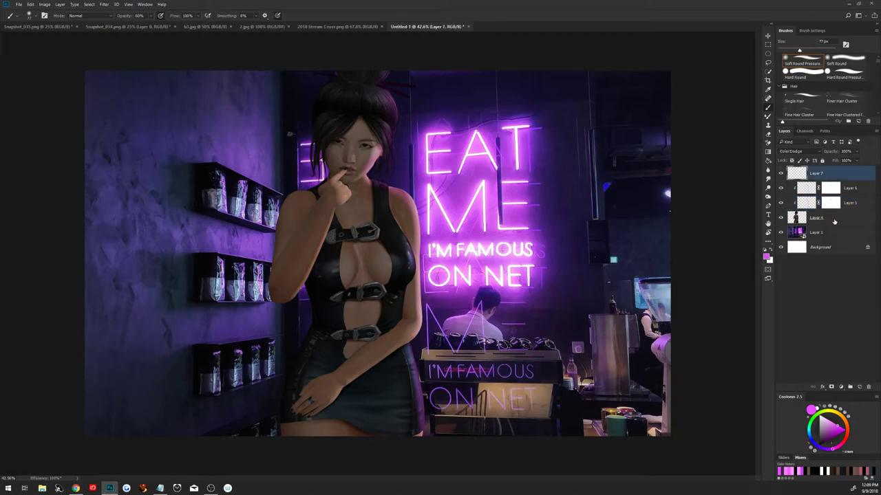
Combine the selected layers into one smart object and rasterize it as Layer 7.
right_click(835, 223)
left_click(767, 167)
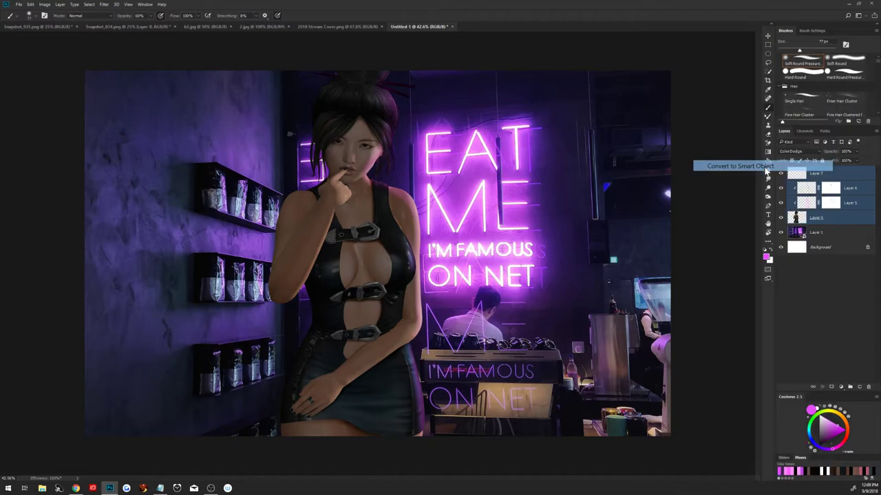
right_click(824, 174)
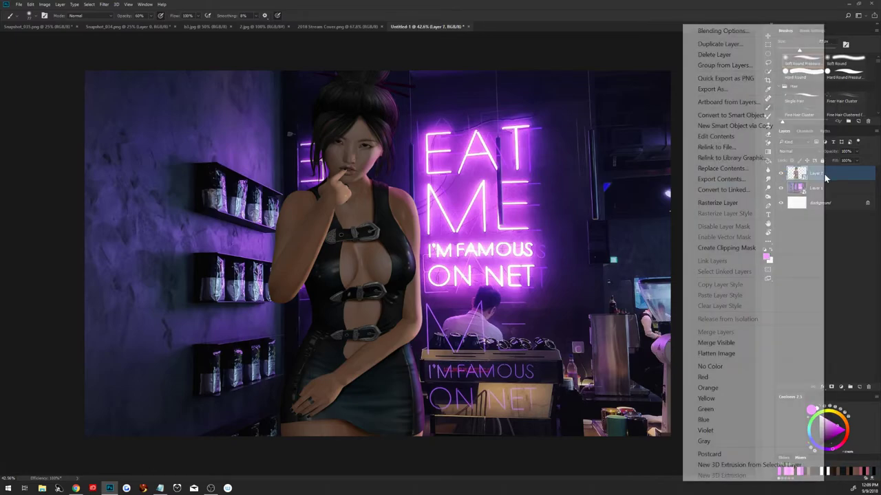
left_click(770, 203)
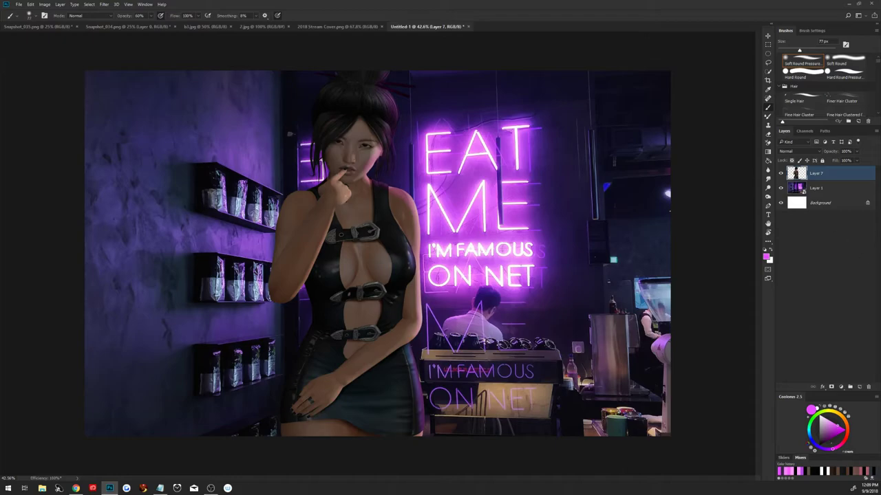
Rasterize Layer 1 and duplicate it as Layer 1 copy.
left_click(840, 387)
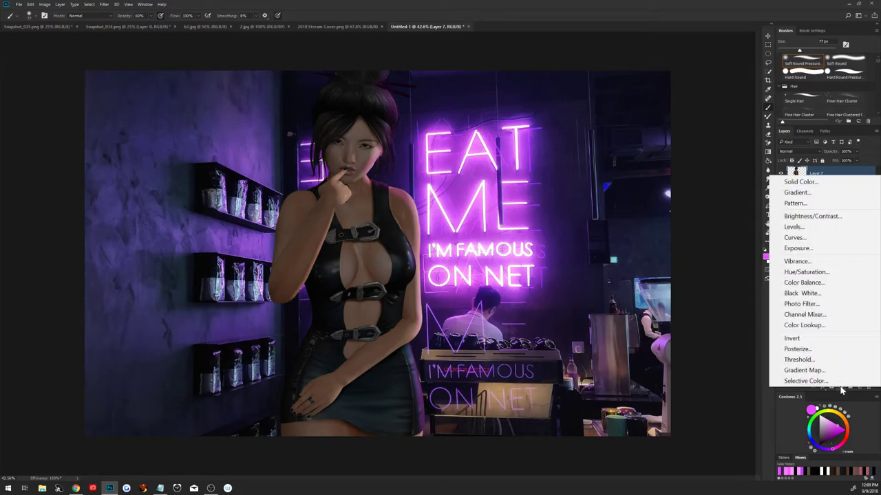
left_click(723, 211)
left_click(827, 194)
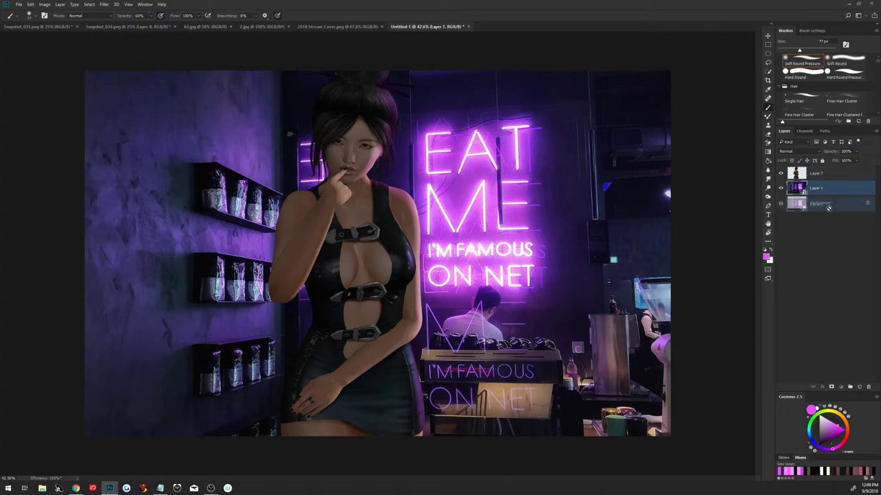
right_click(826, 193)
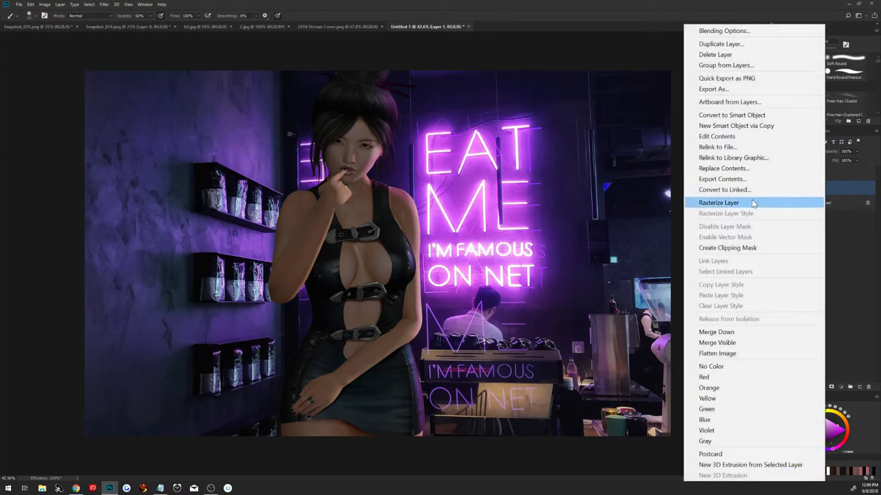
left_click(826, 199)
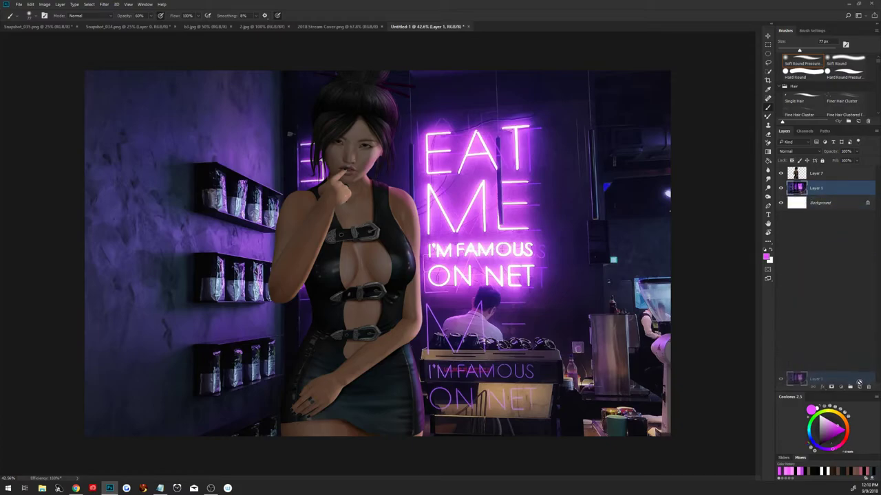
left_click_drag(833, 193, 859, 387)
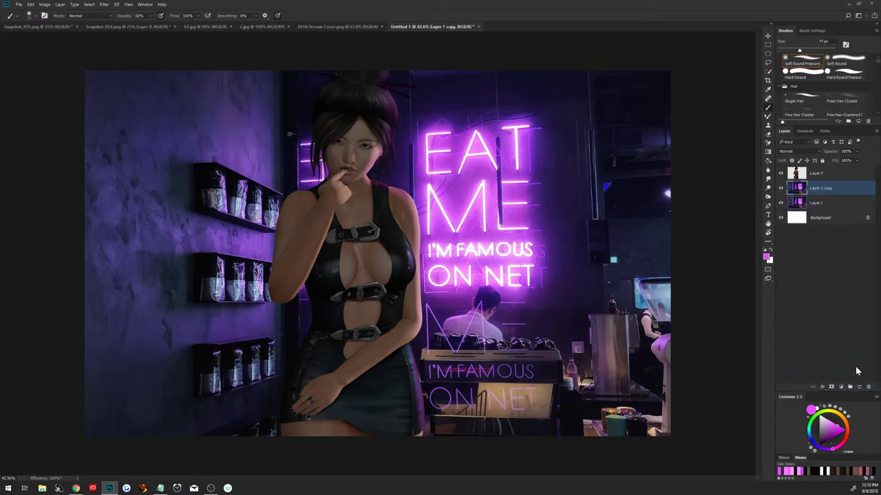
Soften the café background on Layer 1 copy with a 15 px Field Blur.
left_click(104, 5)
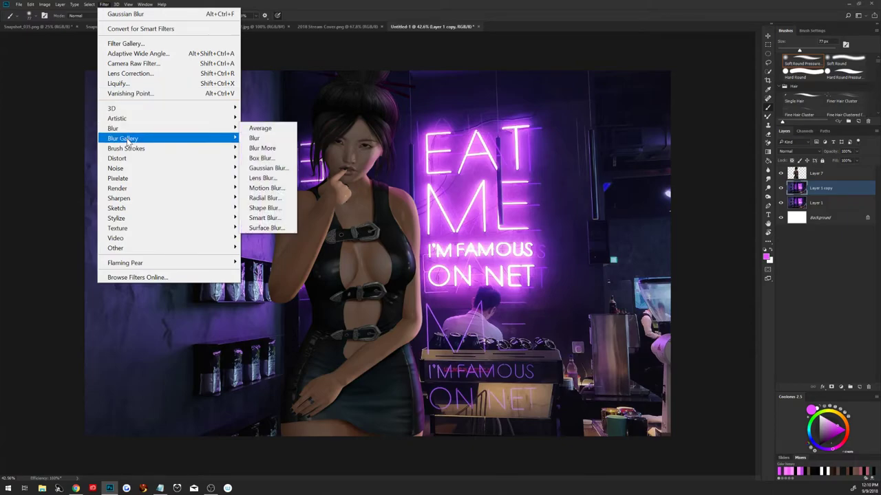
mouse_move(122, 138)
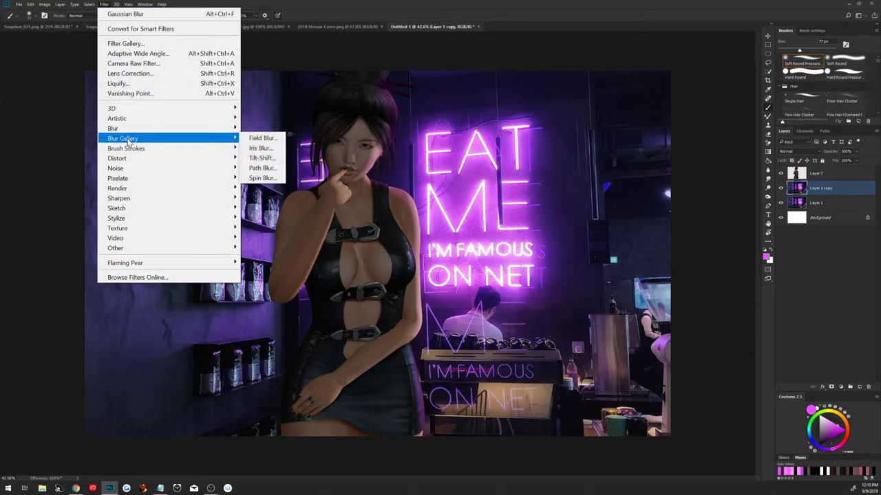
left_click(262, 138)
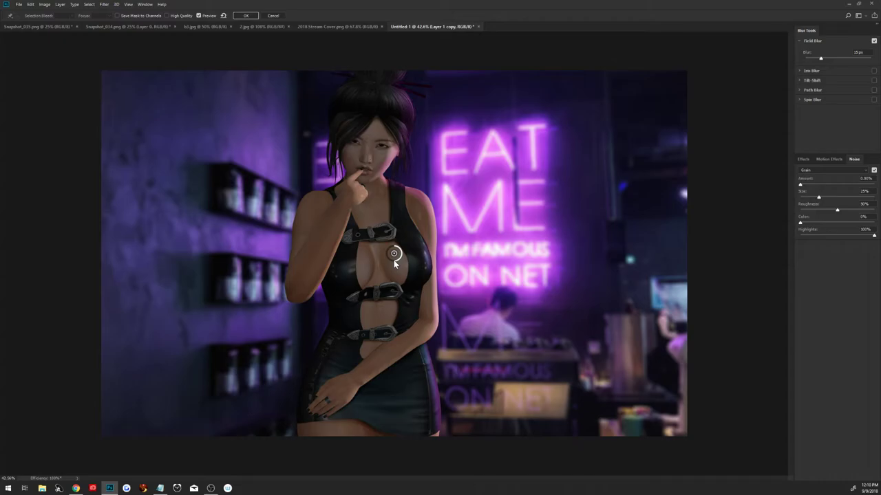
left_click(246, 16)
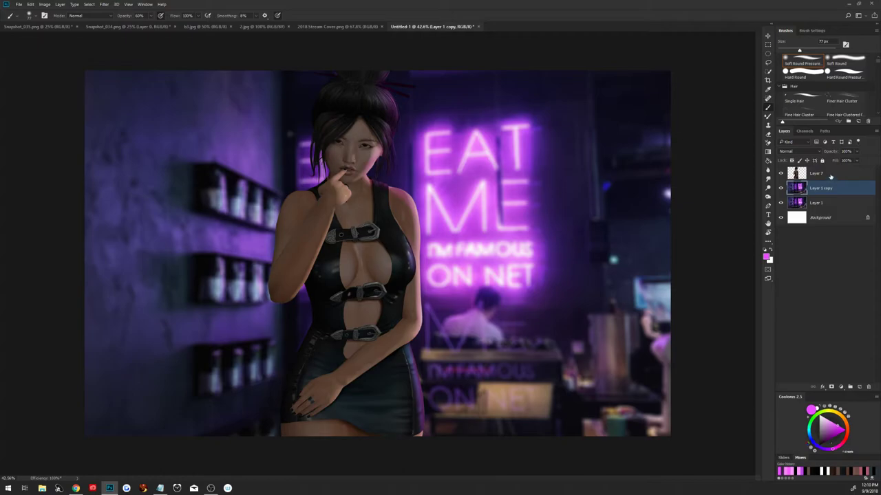
left_click(831, 177)
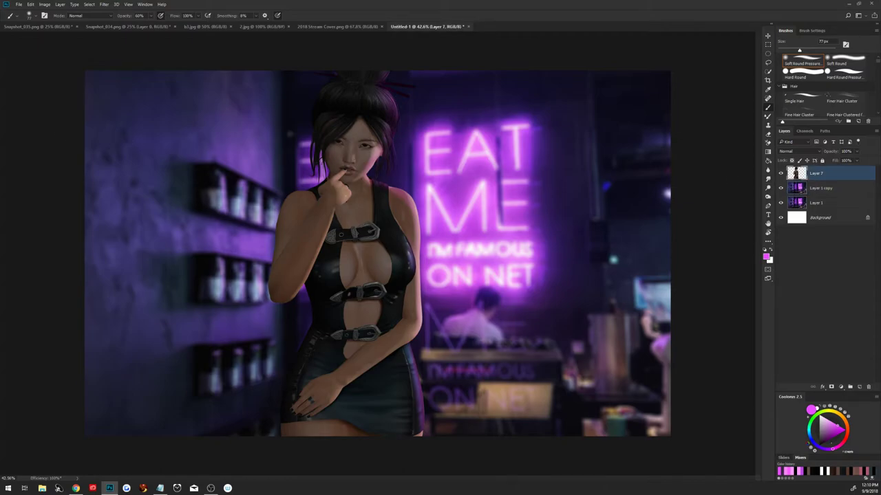
left_click(75, 488)
left_click(823, 244)
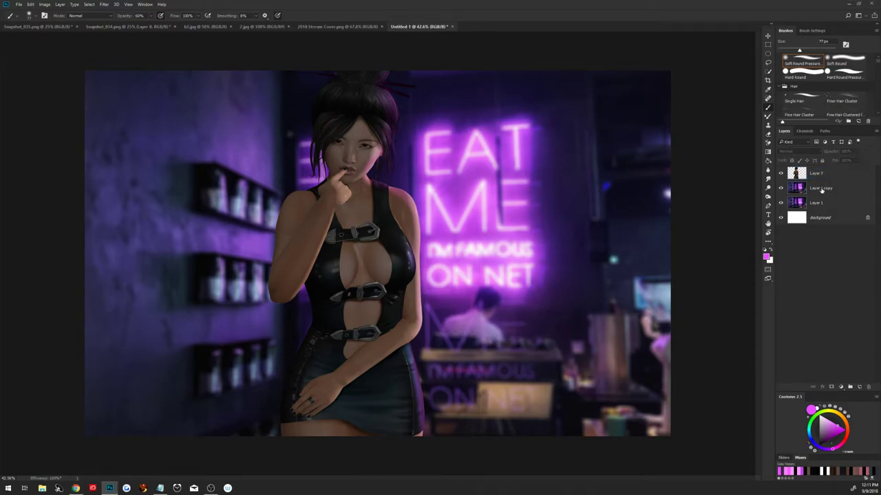
left_click(822, 188)
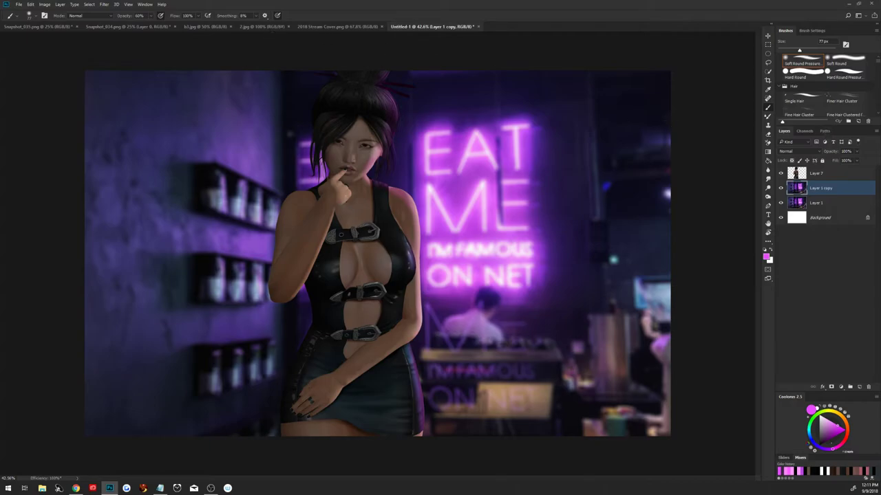
left_click(76, 489)
Add a new Layer 8 set to Color Dodge blending.
left_click(860, 387)
left_click(791, 150)
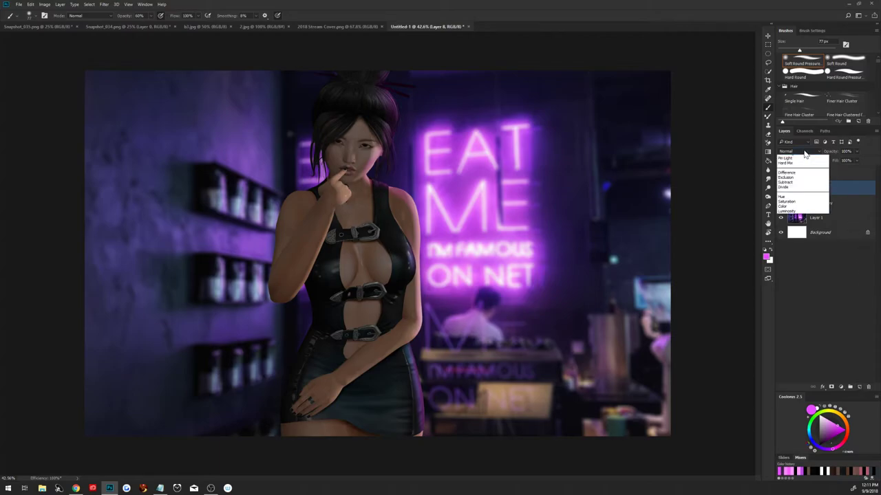
left_click(791, 210)
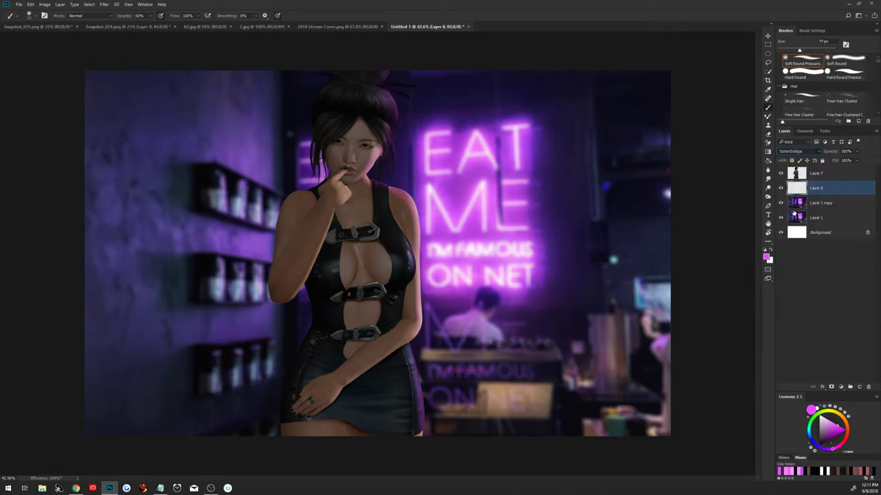
With a roughly 1500 px brush, brighten the glow around the EAT ME neon signs.
left_click_drag(474, 222, 506, 233)
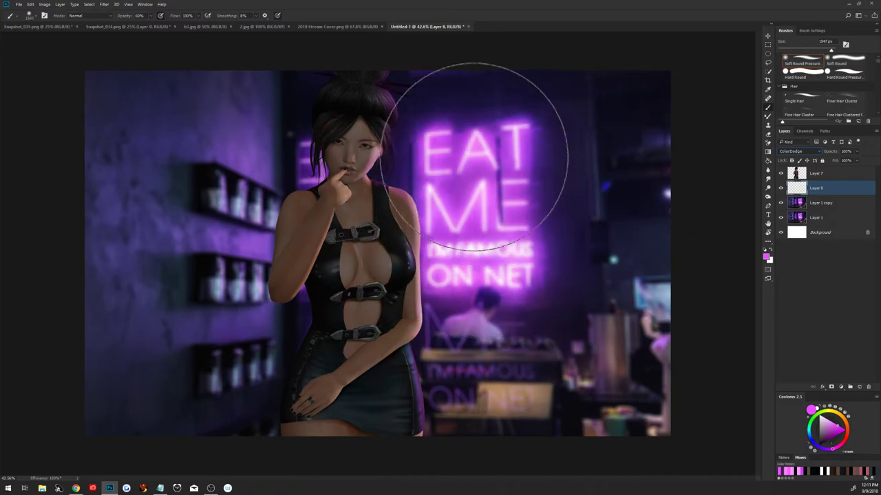
left_click(476, 162)
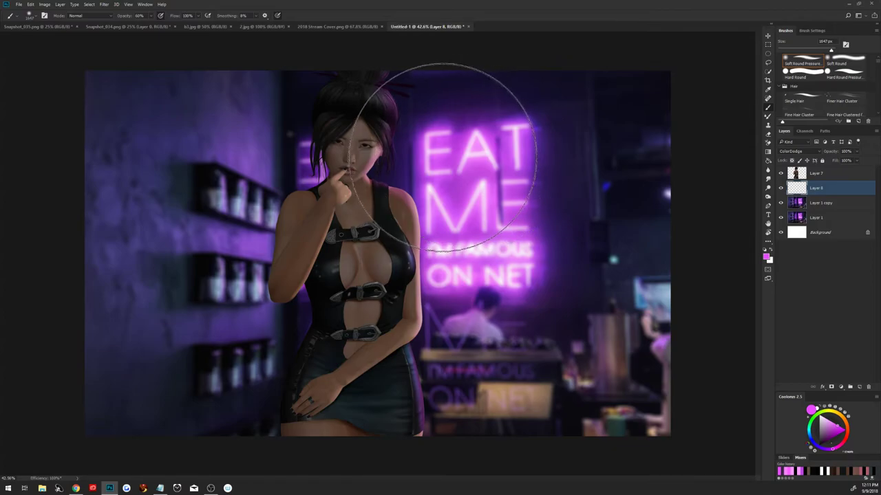
mouse_move(473, 158)
left_mouse_down()
mouse_move(518, 160)
mouse_move(524, 283)
mouse_move(468, 358)
mouse_move(432, 143)
left_mouse_up()
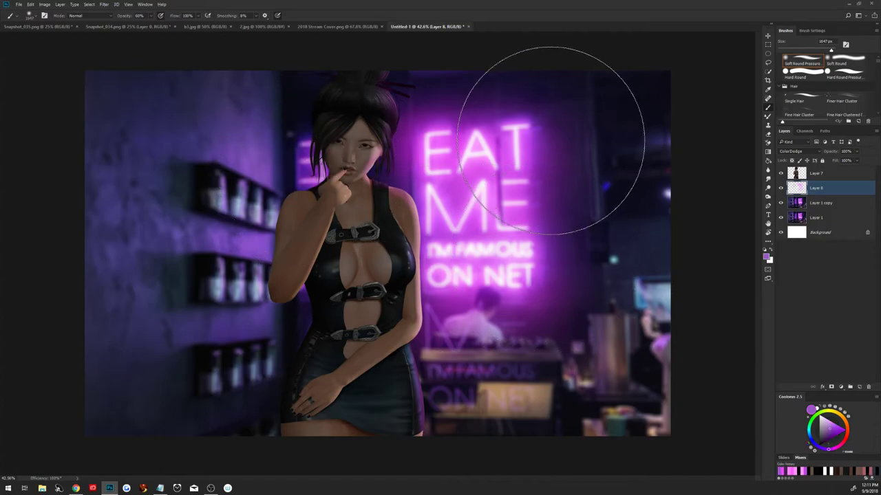
left_click_drag(541, 138, 547, 151)
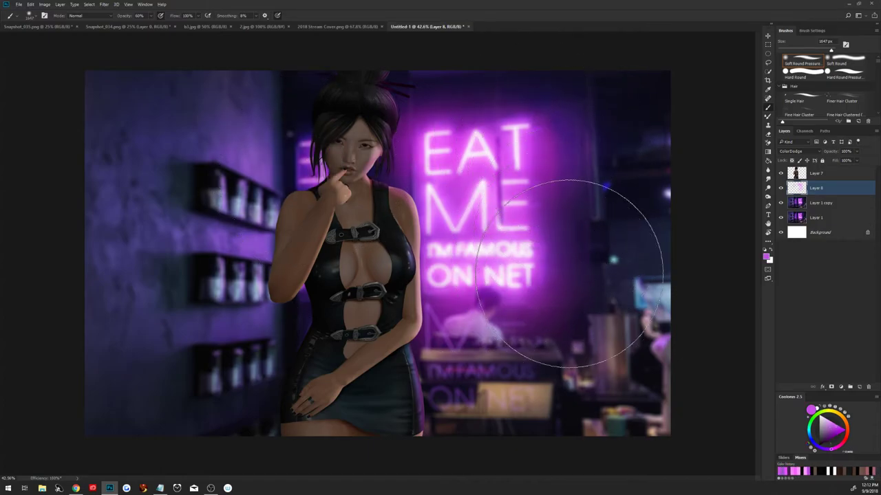
Try light blue-grey, pink and dark navy paint colours, then make Layer 7 the working layer.
left_click(664, 295, "alt")
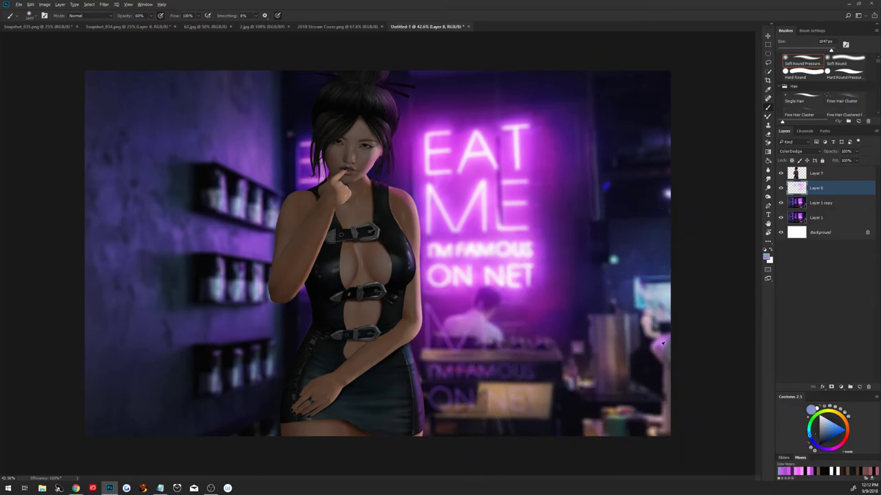
left_click(799, 471)
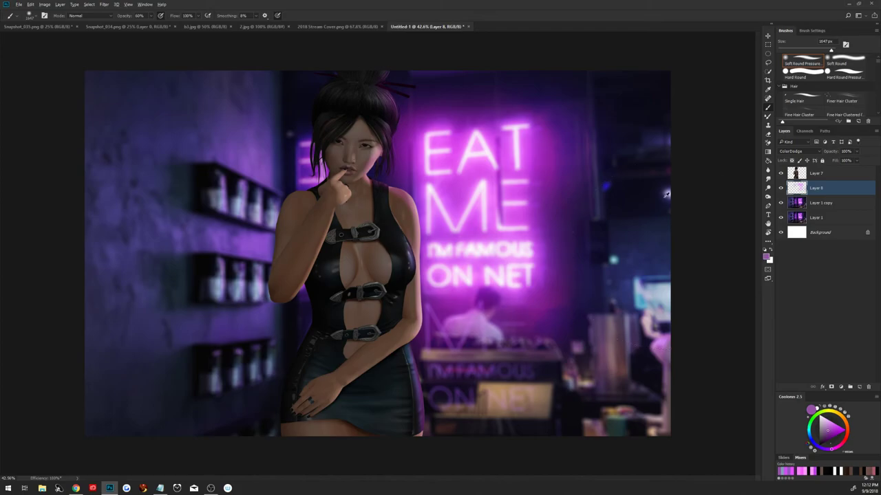
left_click(801, 471)
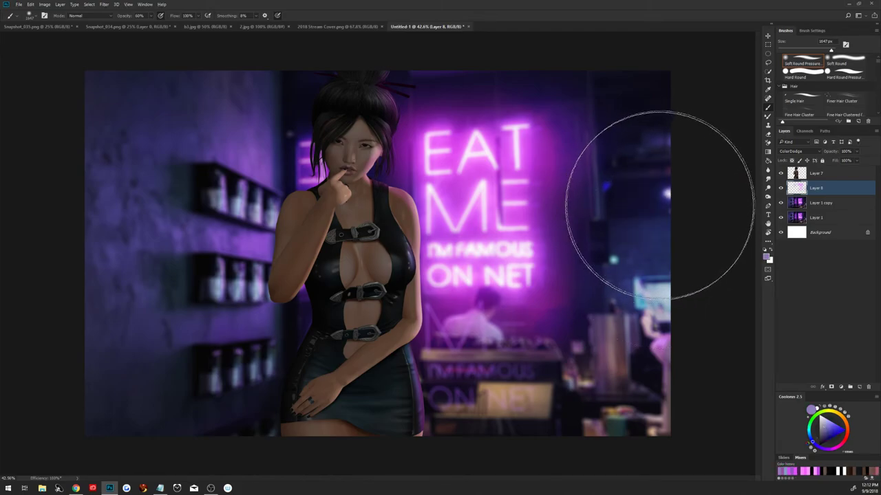
left_click(656, 141, "alt")
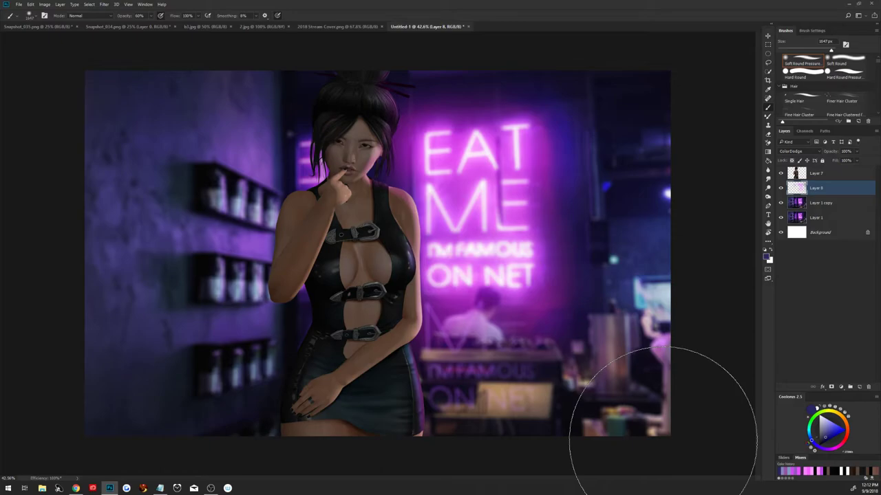
left_click(819, 176)
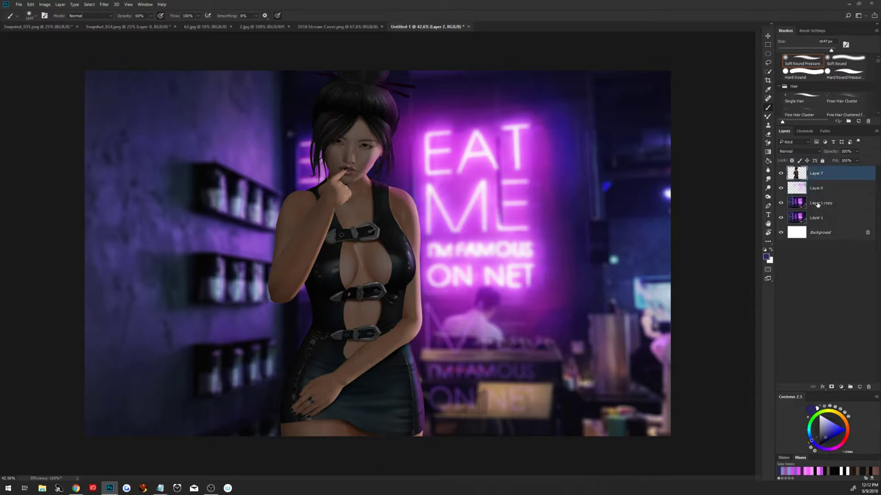
Duplicate Layer 7, Layer 8 and Layer 1 copy, grouping the originals into Group 1.
left_click(817, 204, "shift")
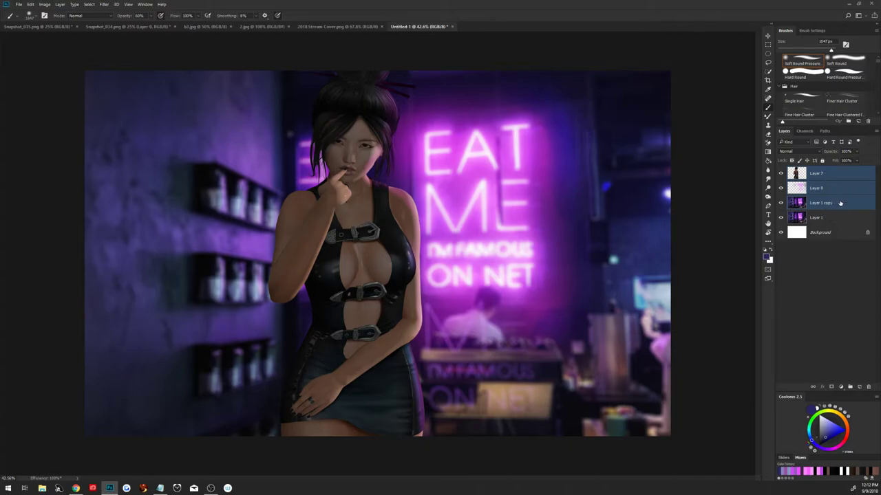
left_click_drag(840, 203, 859, 387)
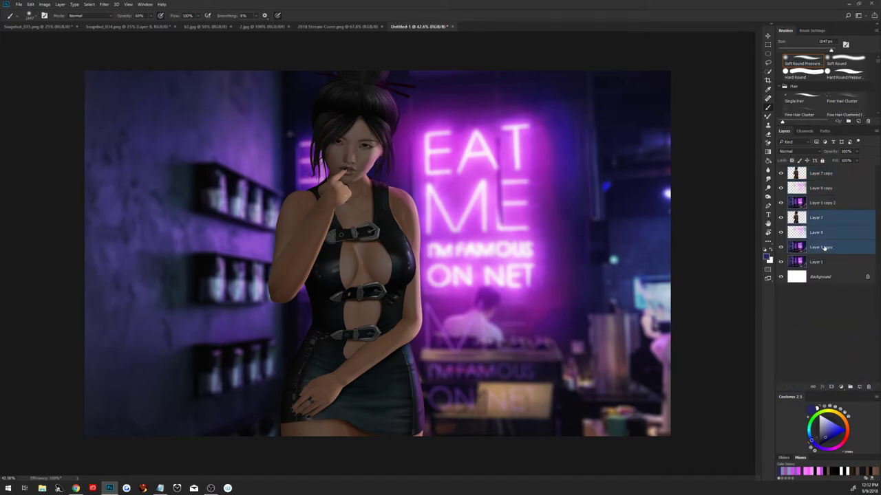
key("ctrl+g")
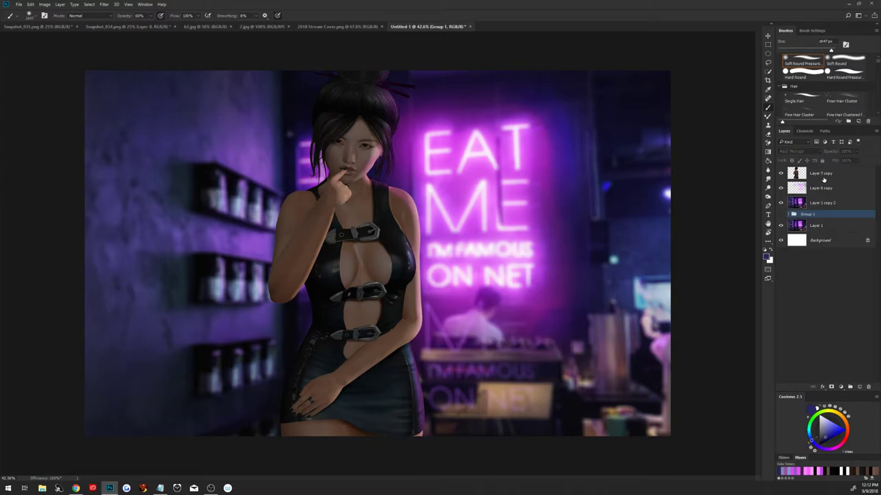
Merge the three duplicates into a single Layer 7 copy, keeping Normal blend mode.
left_click(824, 176)
left_click(819, 203, "shift")
key("ctrl+e")
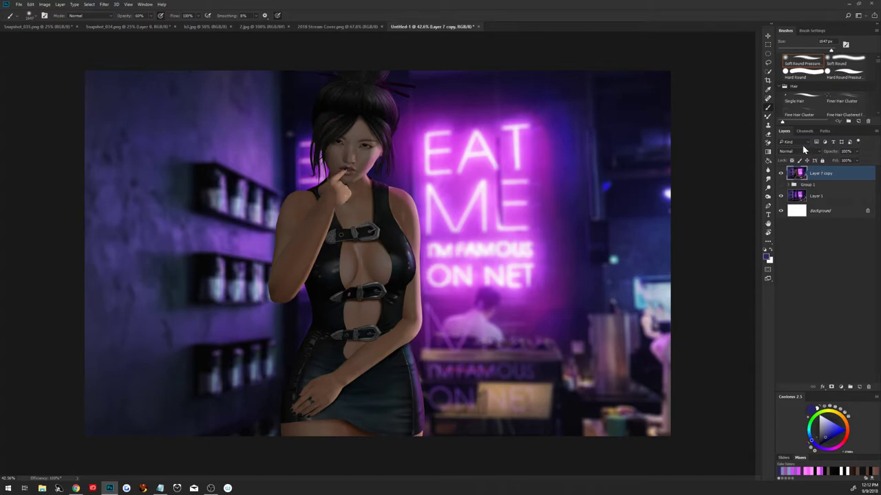
left_click(799, 151)
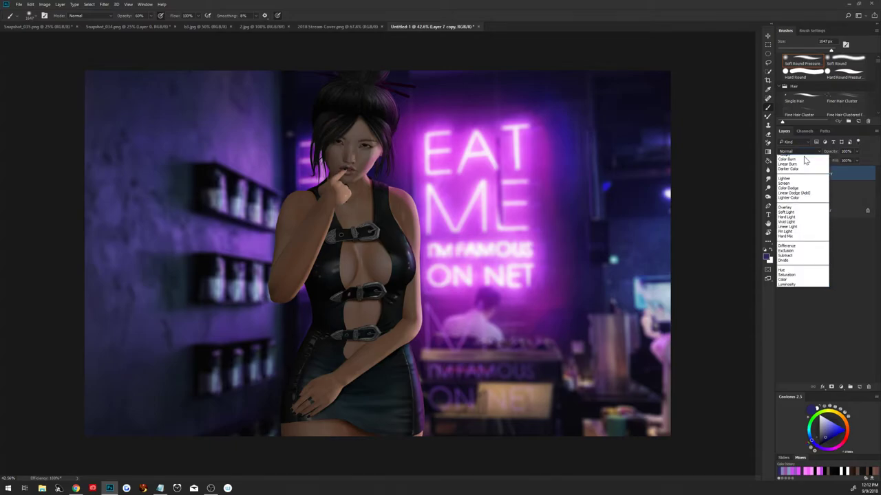
left_click(849, 179)
left_click(841, 387)
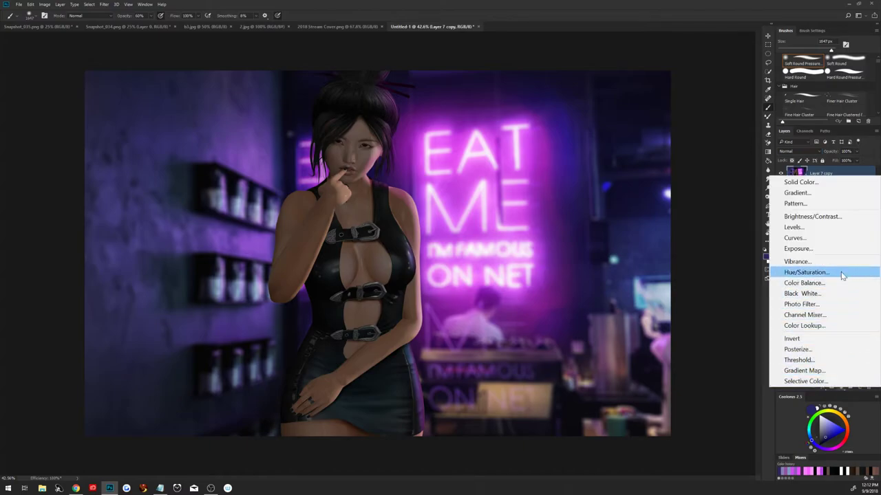
Add Curves 1 and sample gray points to shift the image toward blue-violet.
left_click(825, 238)
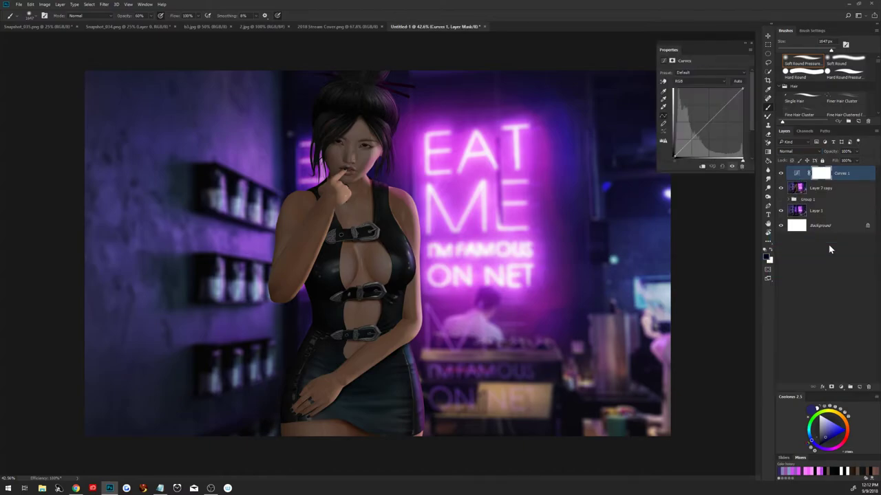
left_click(664, 101)
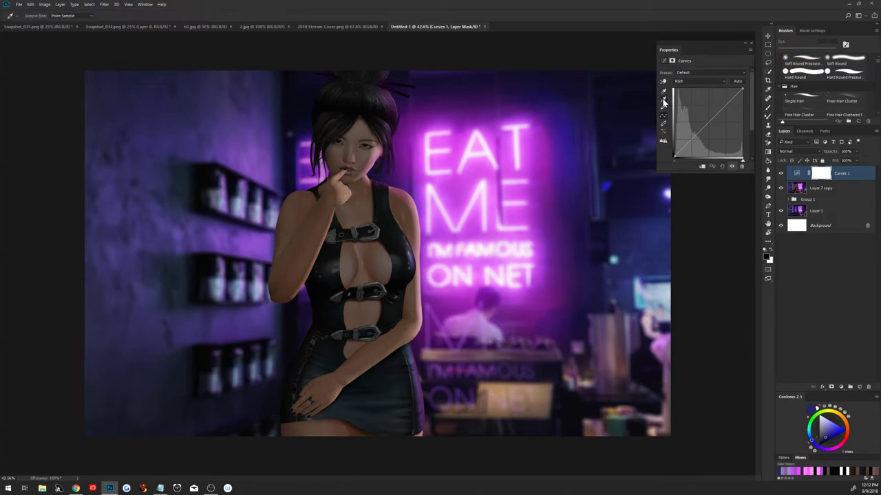
left_click(665, 100)
left_click(418, 227)
left_click(411, 252)
left_click(380, 267)
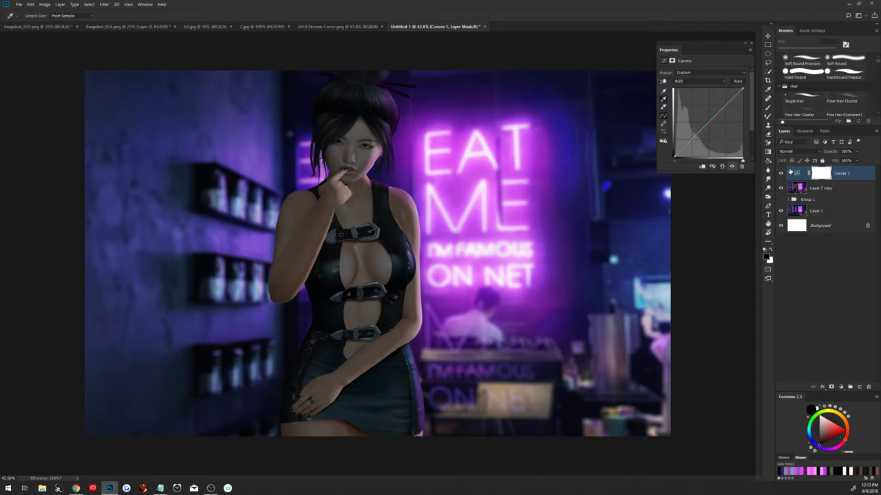
Refine the Curves gray point, undoing a green cast from the hair, and inspect the channels.
key("alt+Tab")
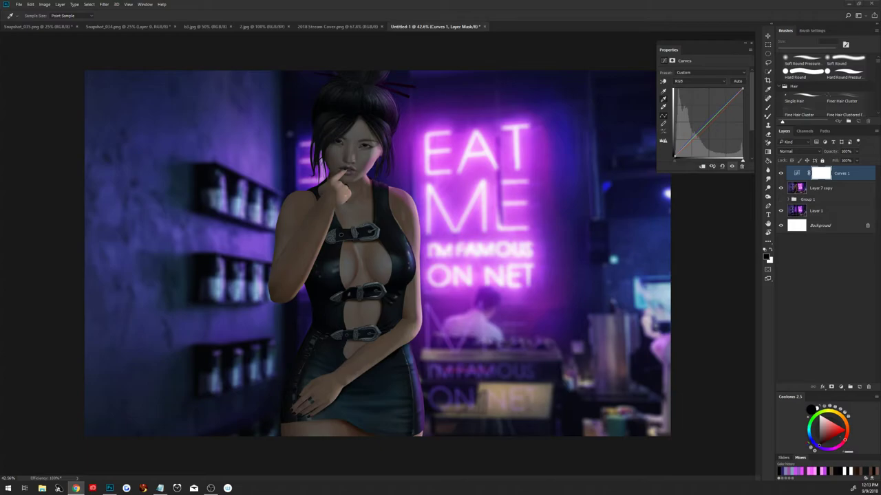
left_click(305, 269)
left_click(392, 102)
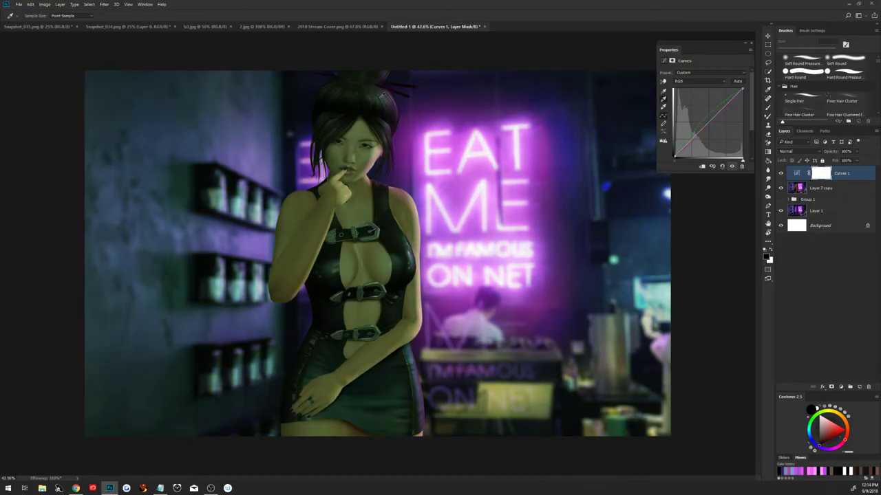
key("ctrl+z")
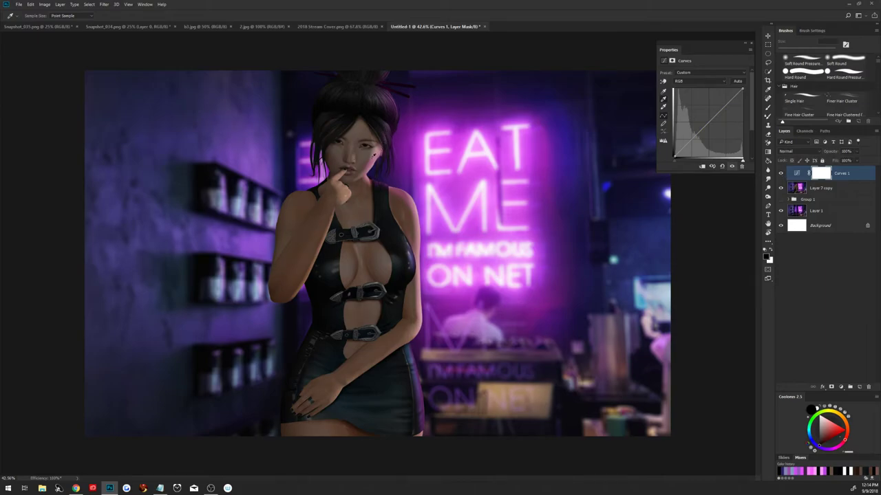
left_click(369, 165)
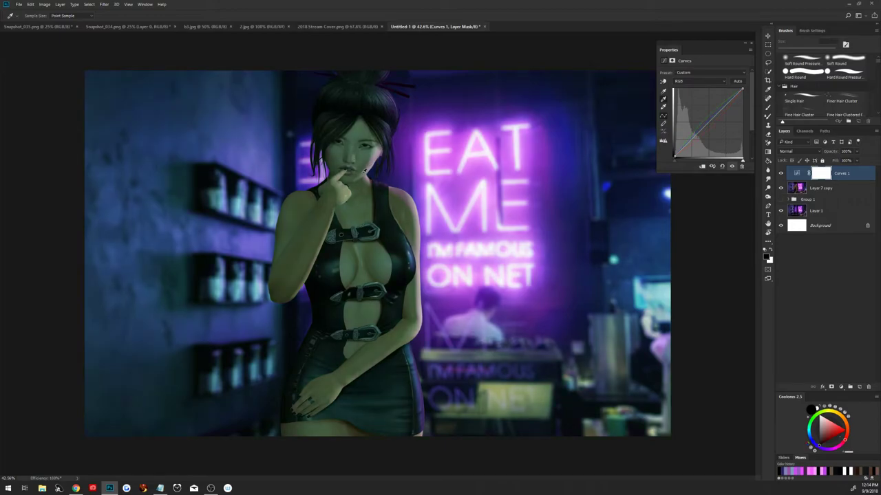
left_click(364, 169)
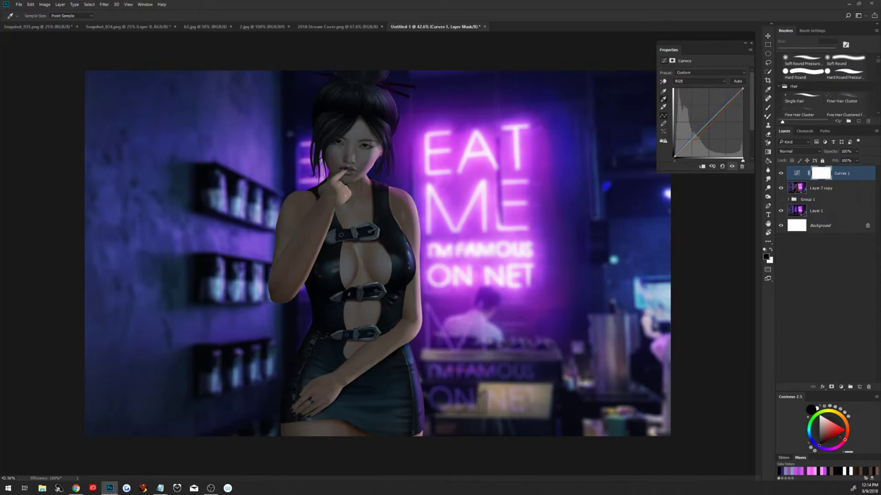
left_click(76, 488)
left_click(700, 82)
left_click(841, 387)
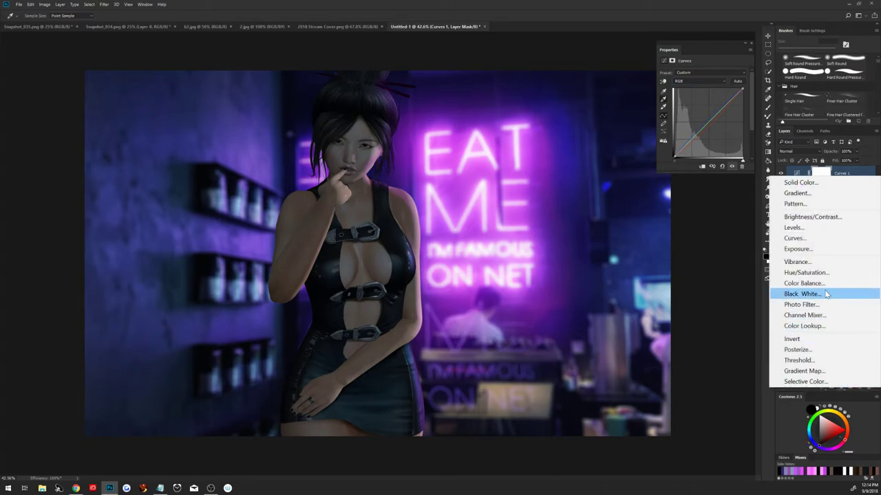
Add Curves 2 with the upper RGB point raised for a gentle contrast S-curve.
left_click(805, 238)
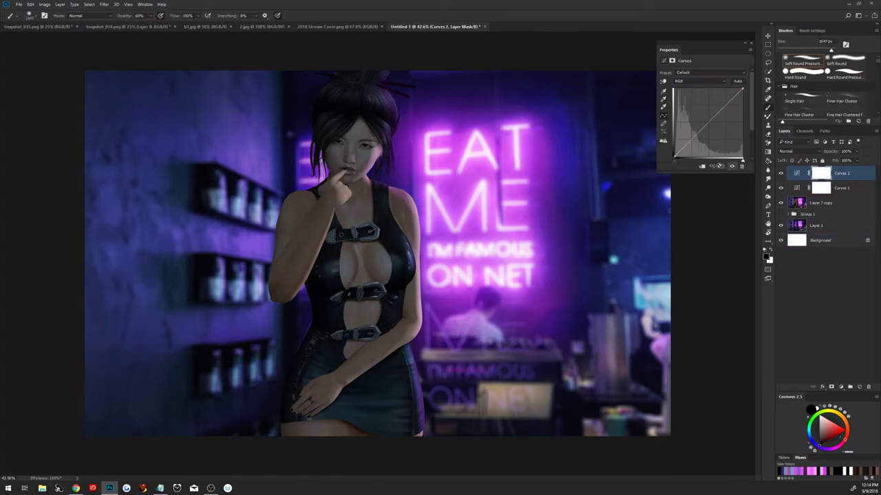
left_click(709, 122)
left_click_drag(725, 105, 724, 102)
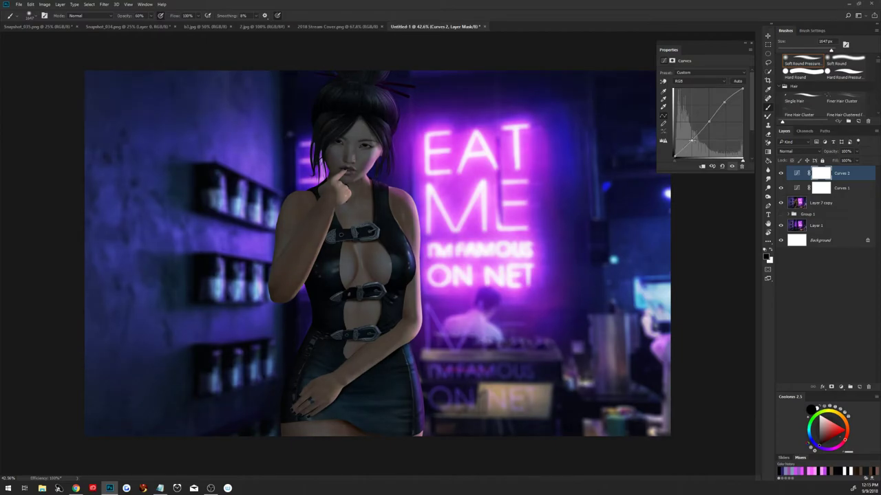
left_click(781, 176)
left_click(840, 386)
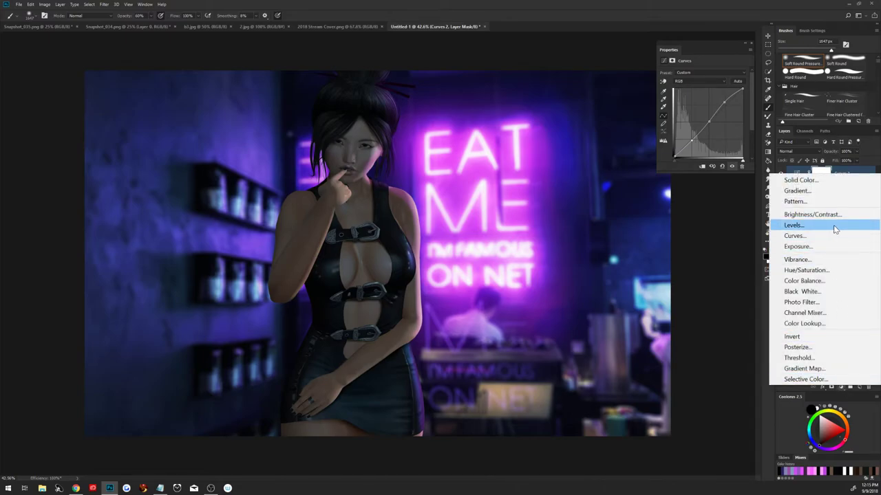
key("Escape")
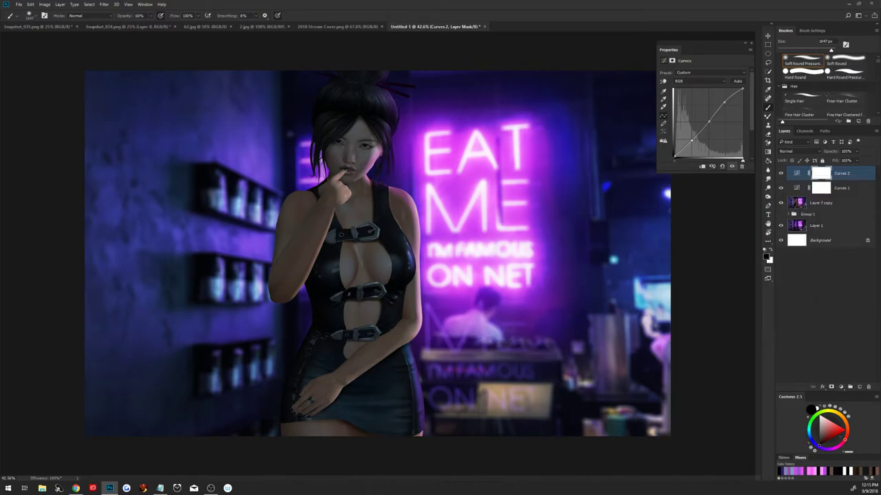
key("alt+Tab")
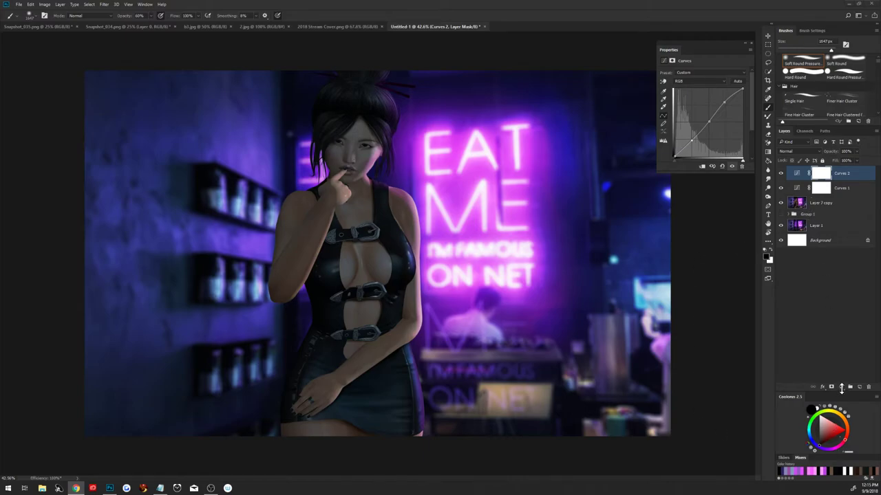
Add Exposure 1 with Offset +0.0167 and Gamma Correction 0.93.
left_click(840, 388)
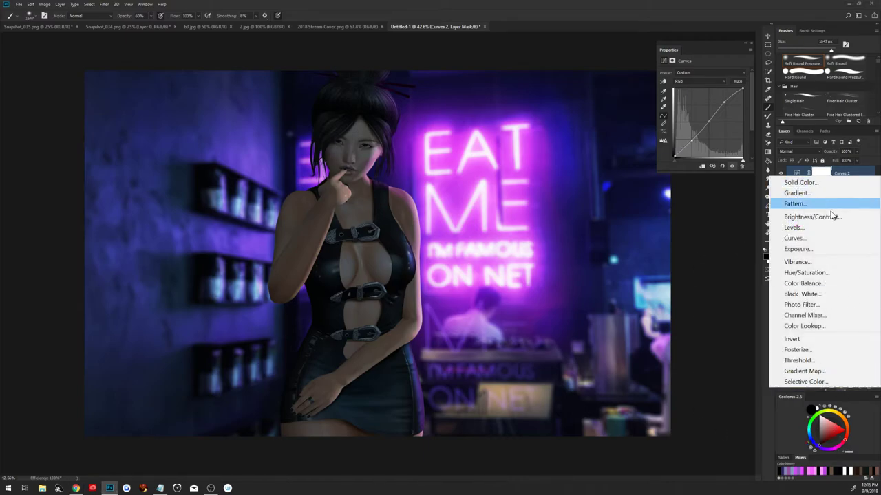
left_click(825, 249)
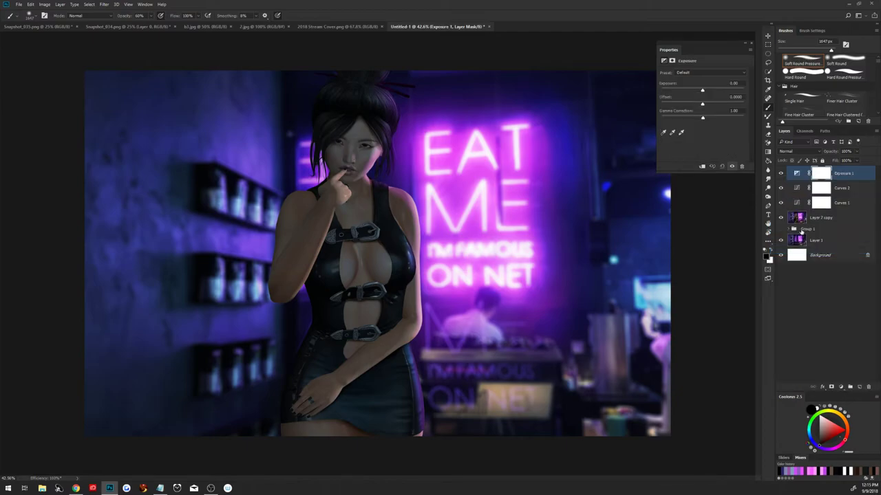
left_click_drag(703, 107, 705, 107)
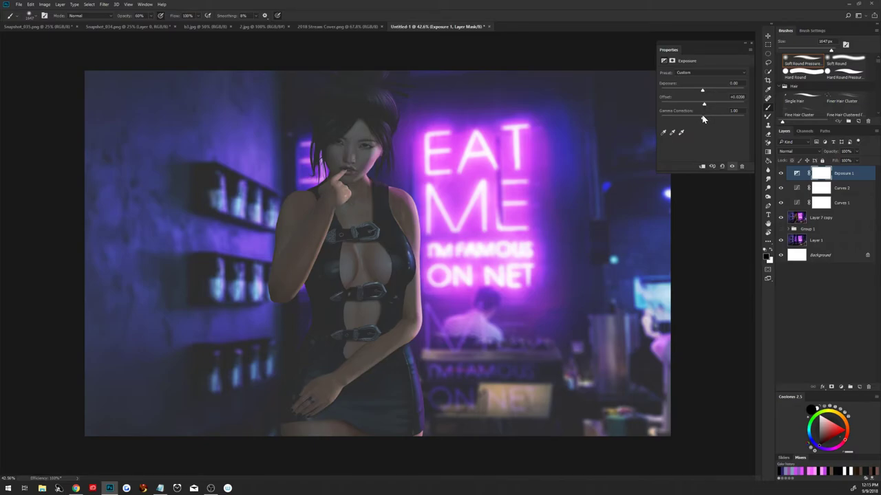
mouse_move(701, 121)
left_mouse_down()
mouse_move(703, 108)
mouse_move(703, 120)
left_mouse_up()
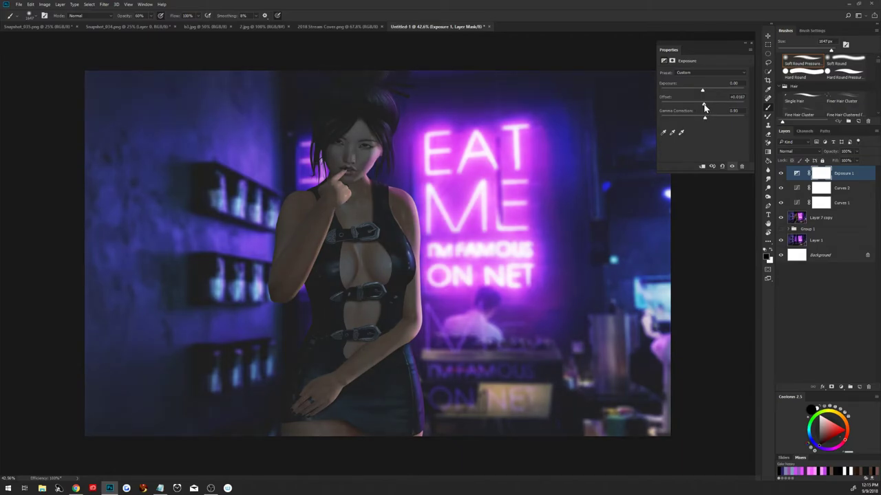
left_click_drag(703, 105, 704, 108)
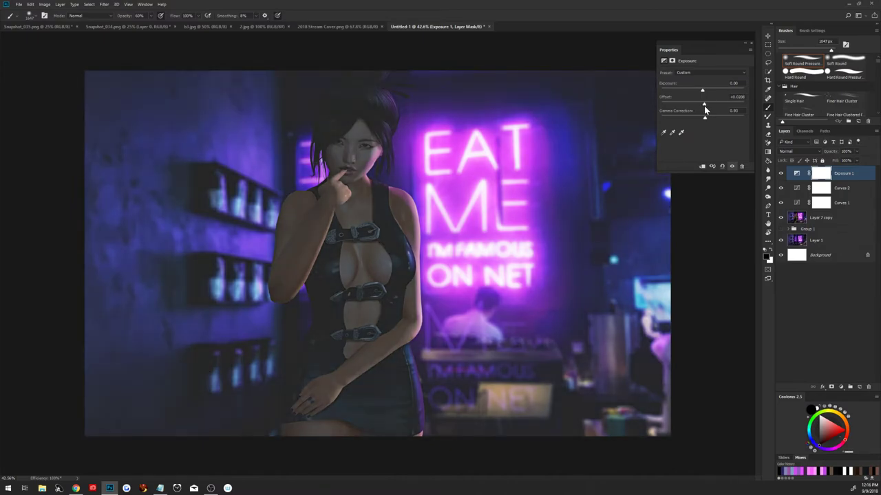
left_click_drag(704, 108, 703, 109)
left_click(841, 176)
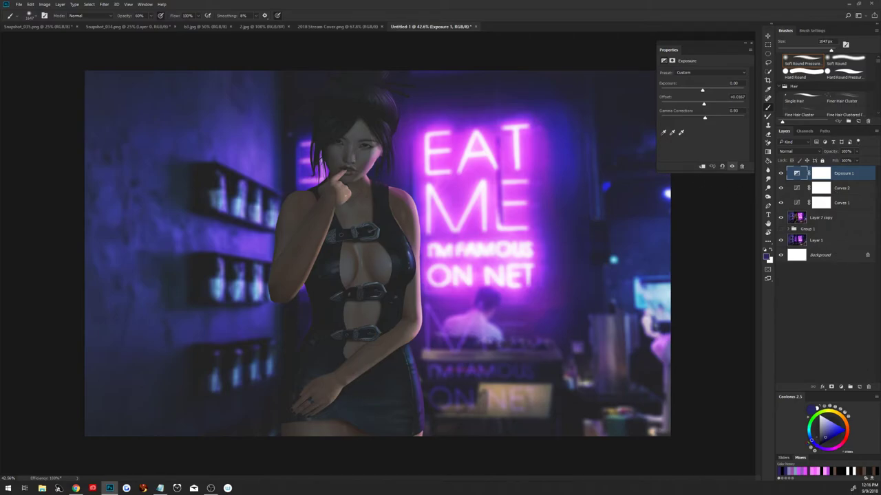
key("alt+Tab")
Fill a new Layer 9 with neon pink, set it to Screen at low opacity.
left_click(696, 239)
left_click(858, 388)
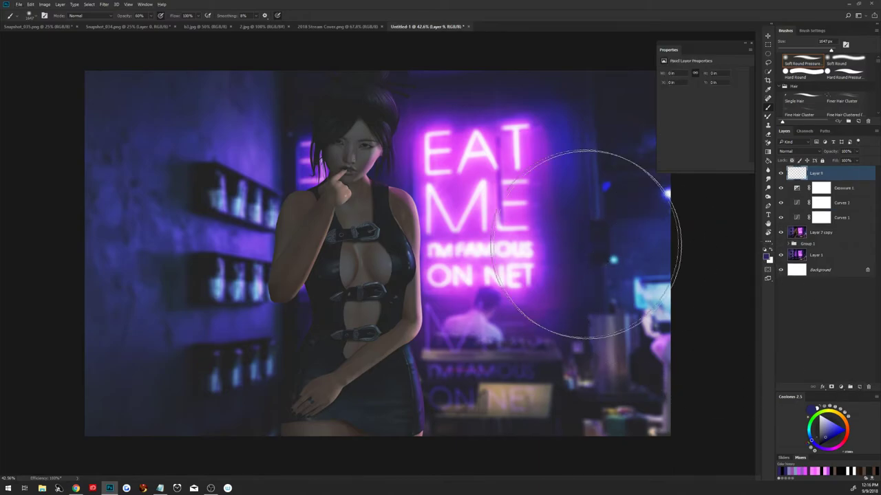
left_click(494, 181, "alt")
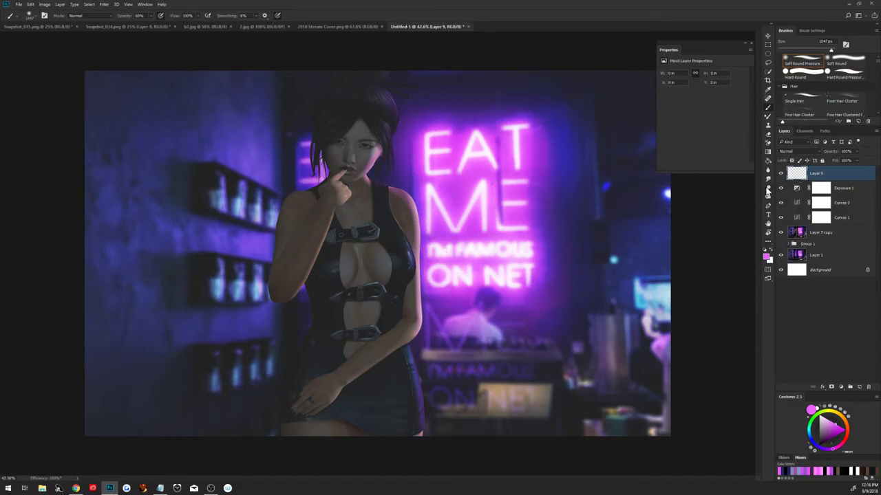
left_click(769, 160)
left_click(609, 241)
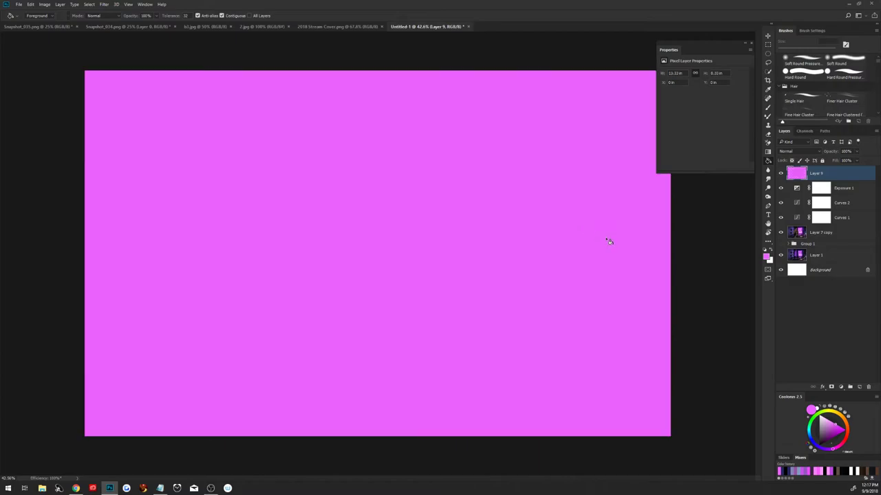
left_click(799, 153)
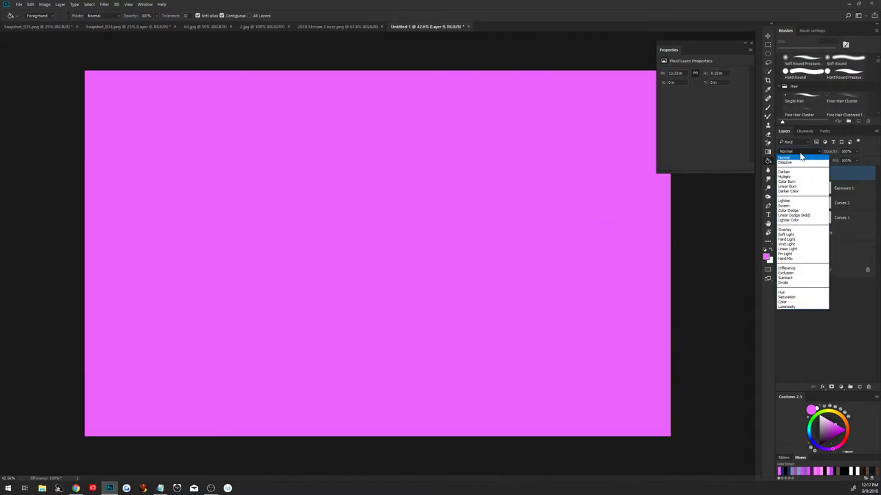
left_click(798, 206)
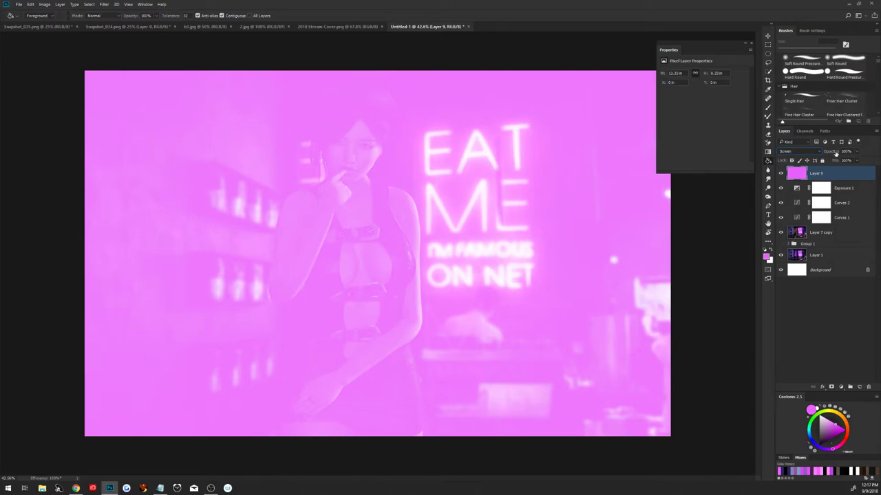
mouse_move(834, 155)
left_mouse_down()
mouse_move(803, 159)
mouse_move(828, 163)
left_mouse_up()
Retune Exposure 1 to offset +0.0083 and gamma 1.00.
left_click(797, 191)
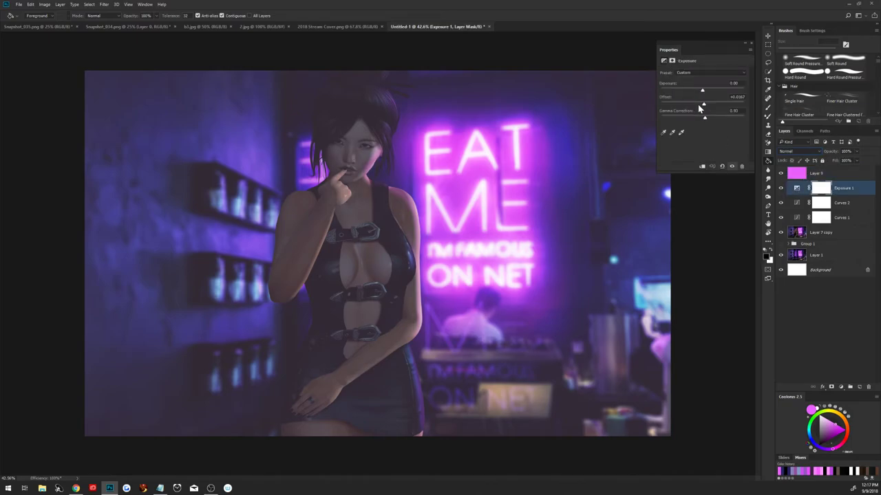
left_click_drag(704, 122, 703, 108)
left_click(823, 180)
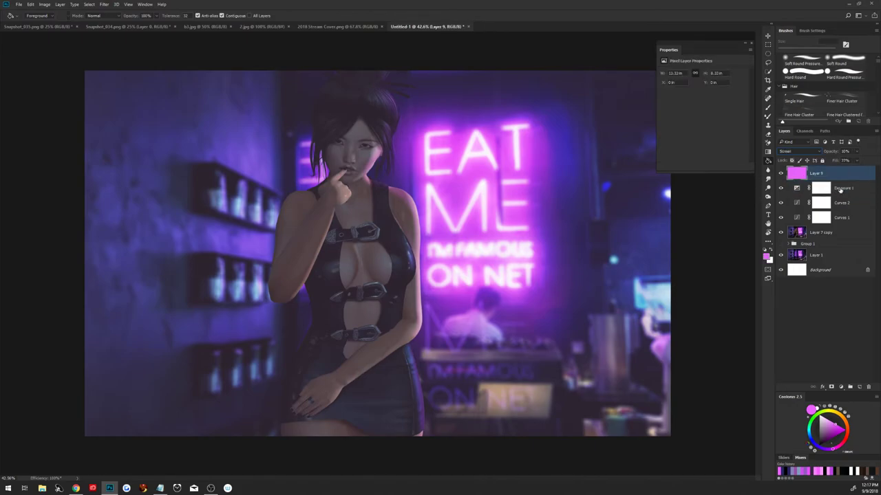
left_click(843, 189)
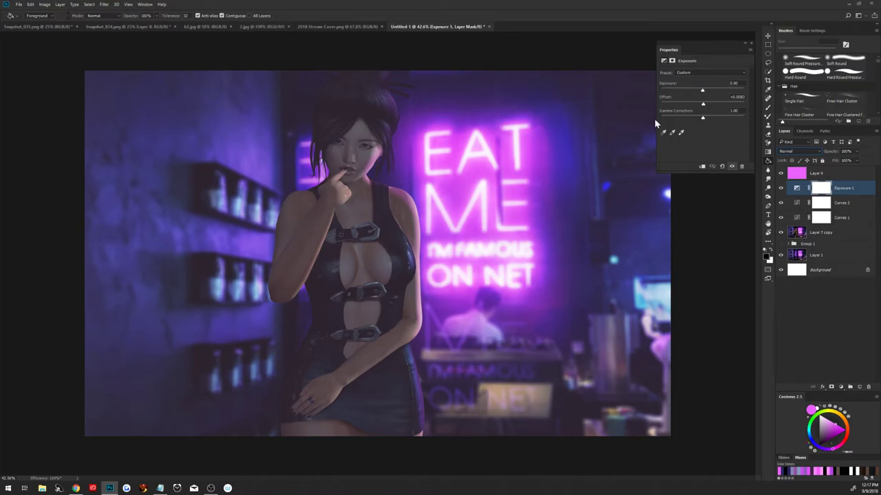
left_click(847, 190)
Paste the 2.jpg particles into Untitled-1 as a Screen-blended smart object.
left_click(252, 29)
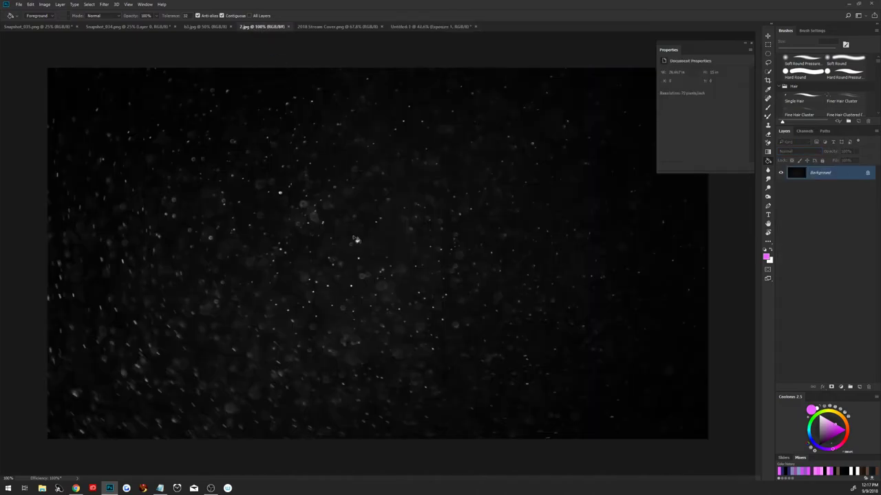
key("ctrl+a")
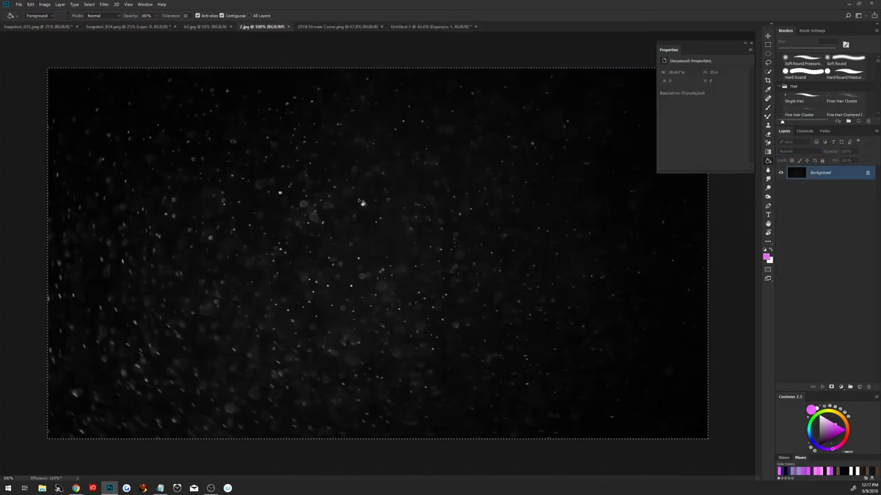
left_click(414, 27)
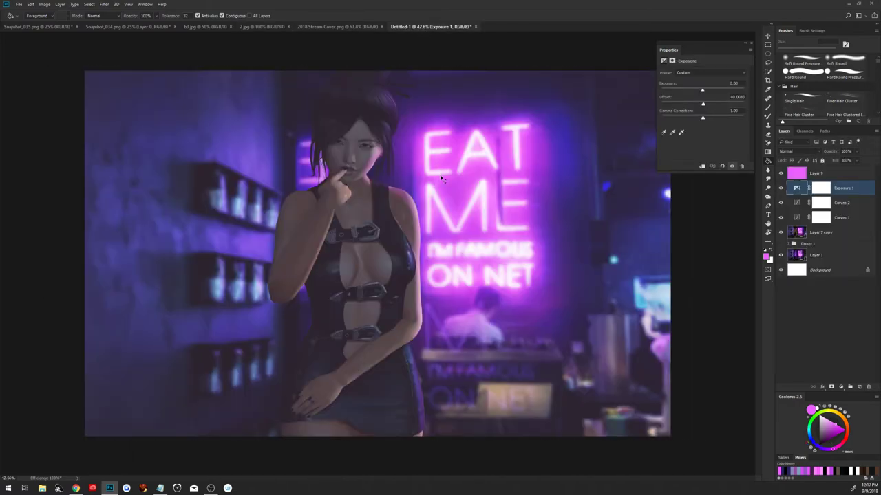
key("ctrl+v")
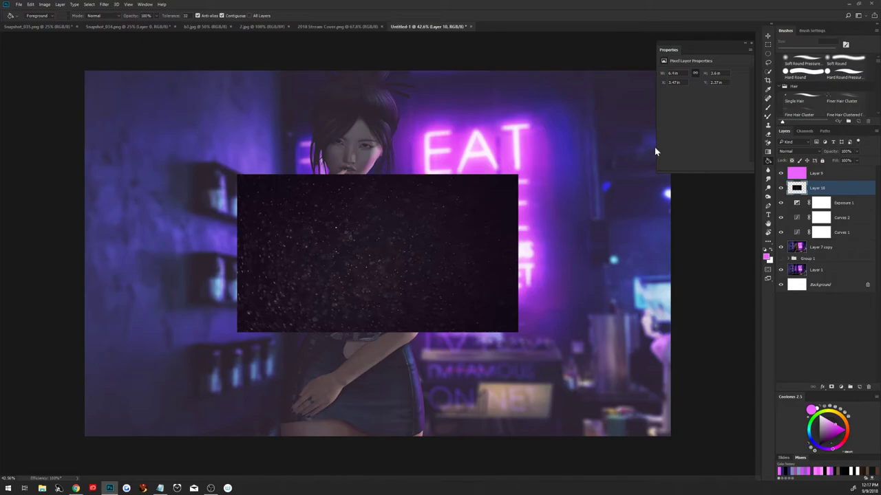
left_click(803, 152)
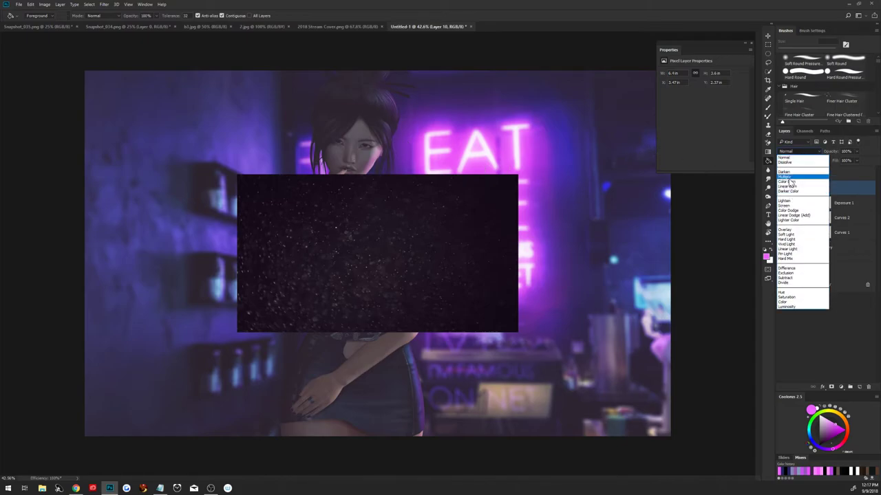
left_click(785, 176)
left_click(791, 151)
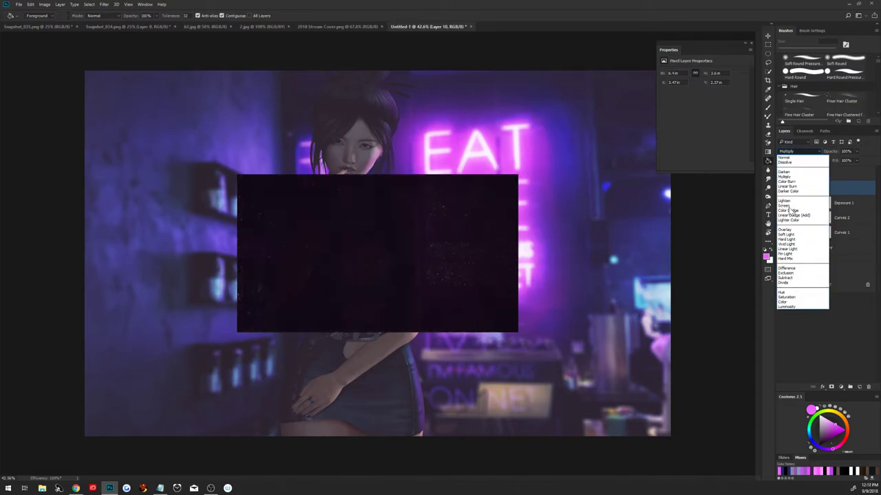
left_click(784, 205)
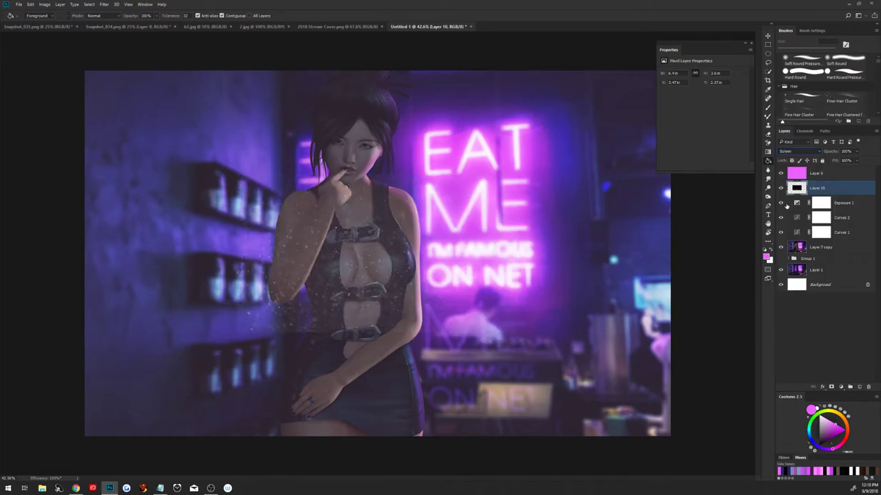
right_click(827, 195)
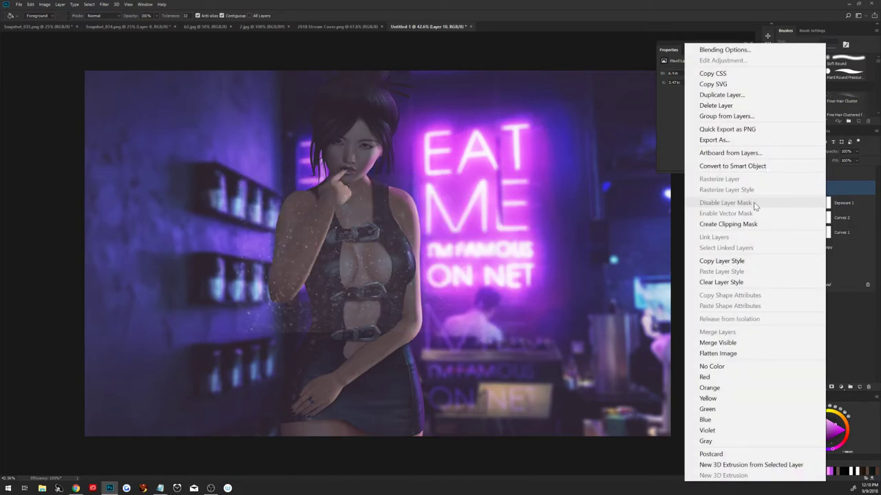
left_click(741, 166)
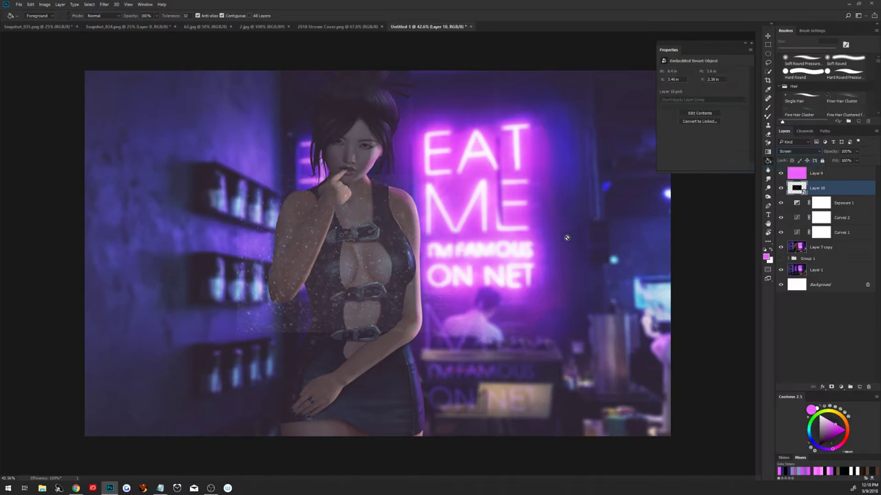
Scale the particle layer up, rotate it about −15 degrees, and lower it to 60% opacity.
key("ctrl+t")
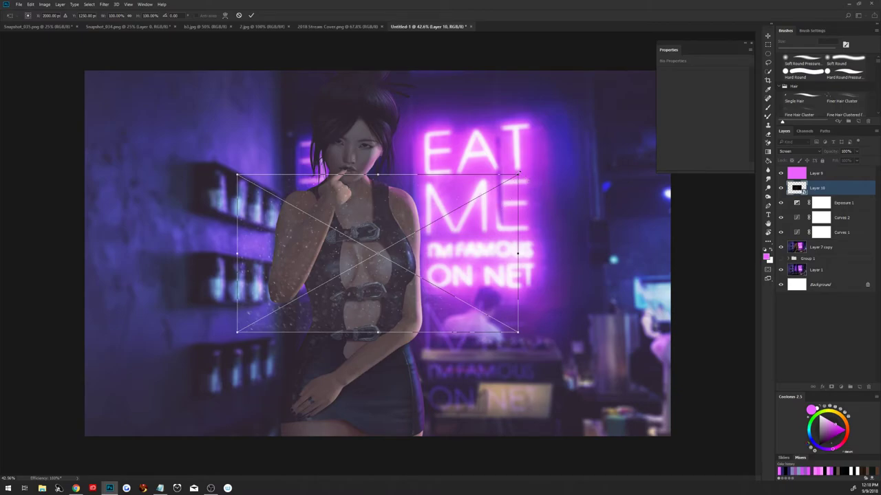
left_click_drag(516, 177, 664, 92)
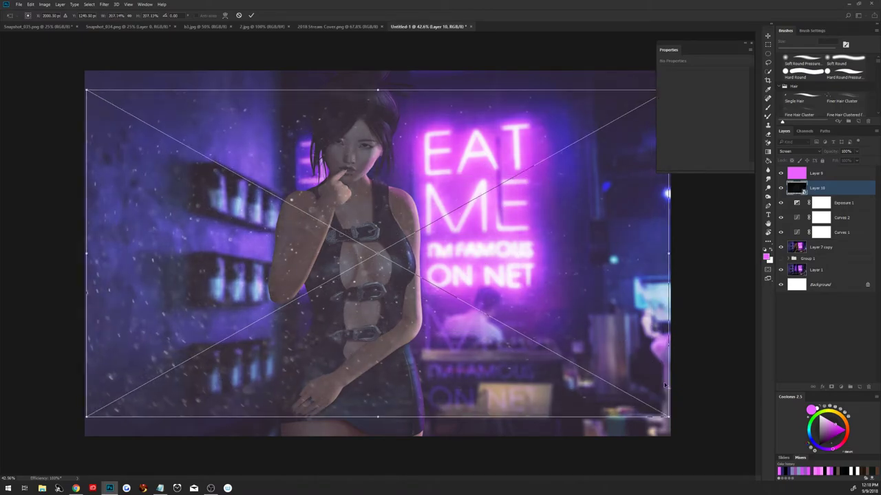
left_click_drag(666, 416, 718, 444)
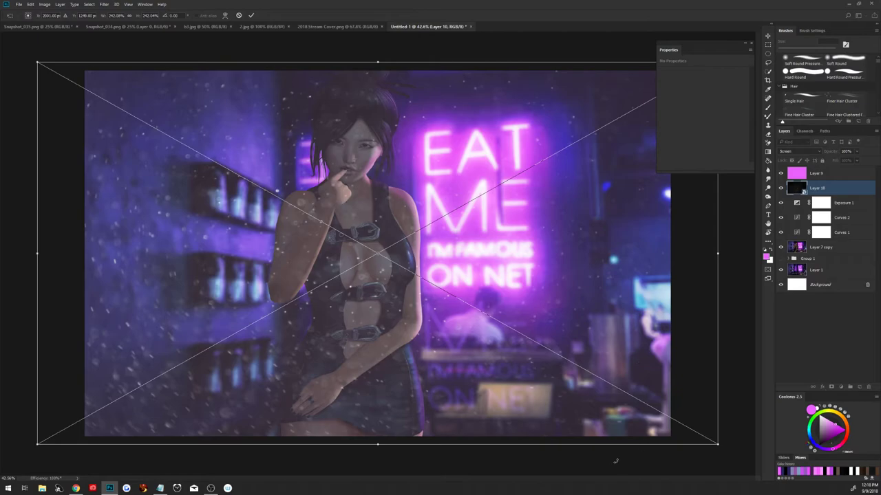
left_click_drag(616, 462, 523, 342)
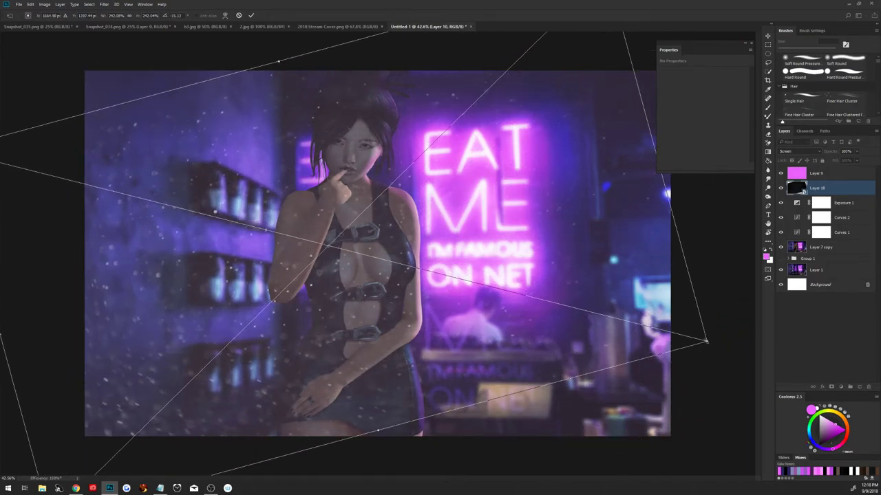
left_click_drag(706, 340, 776, 362)
left_click_drag(559, 383, 566, 374)
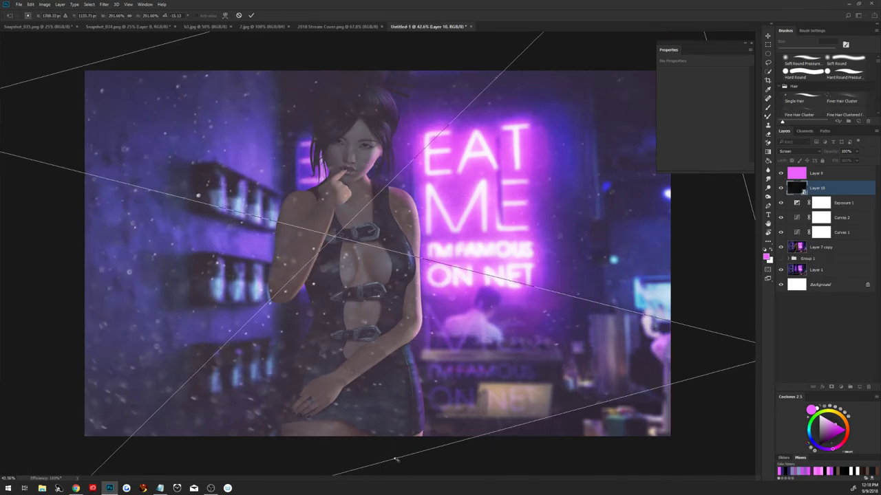
left_click_drag(394, 458, 422, 459)
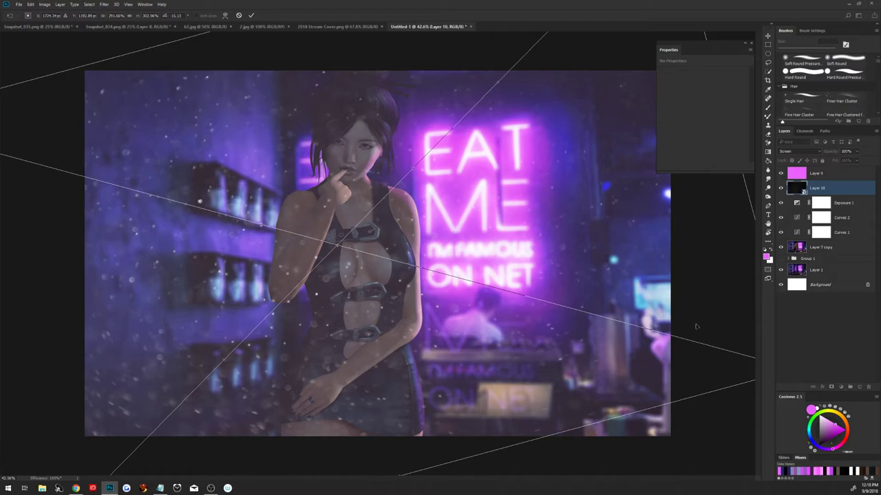
left_click(252, 16)
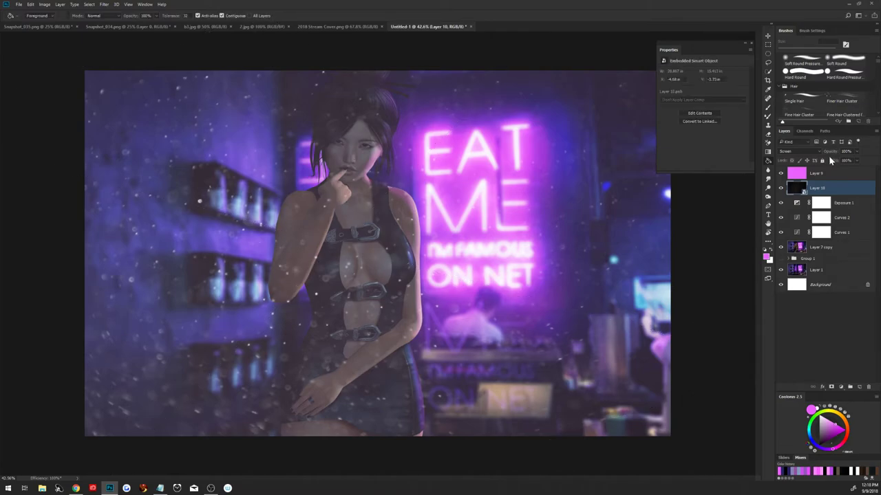
left_click_drag(834, 152, 827, 152)
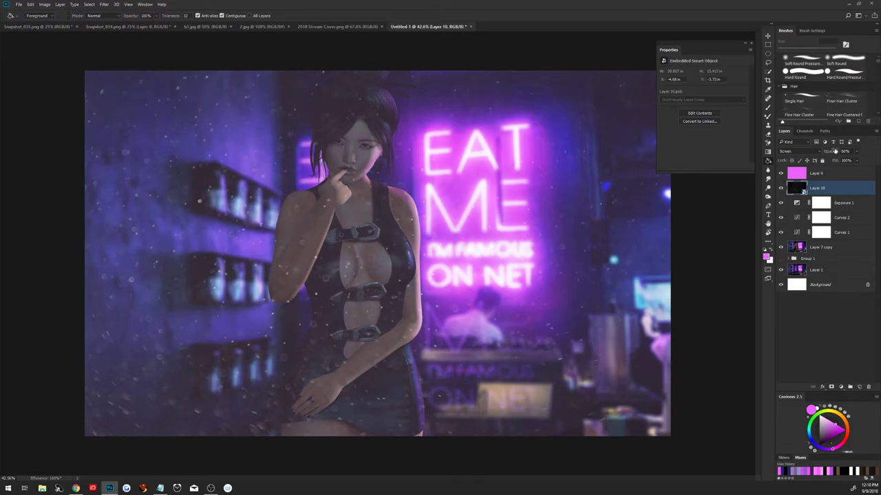
left_click(105, 5)
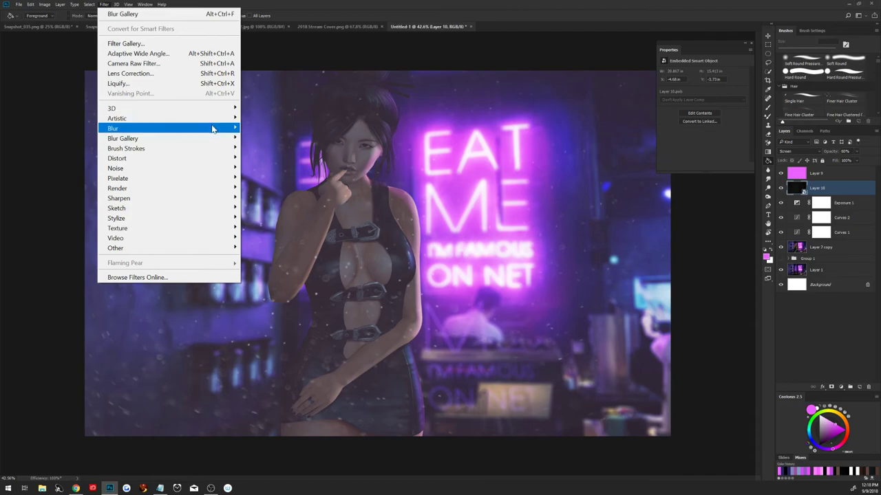
mouse_move(113, 128)
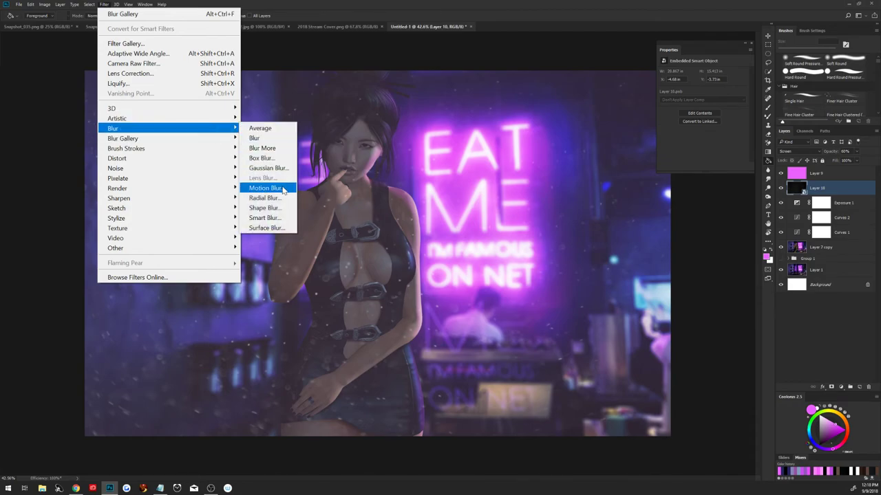
Apply a 12 px Motion Blur to the particle layer, lower its fill, and add a white mask.
left_click(283, 188)
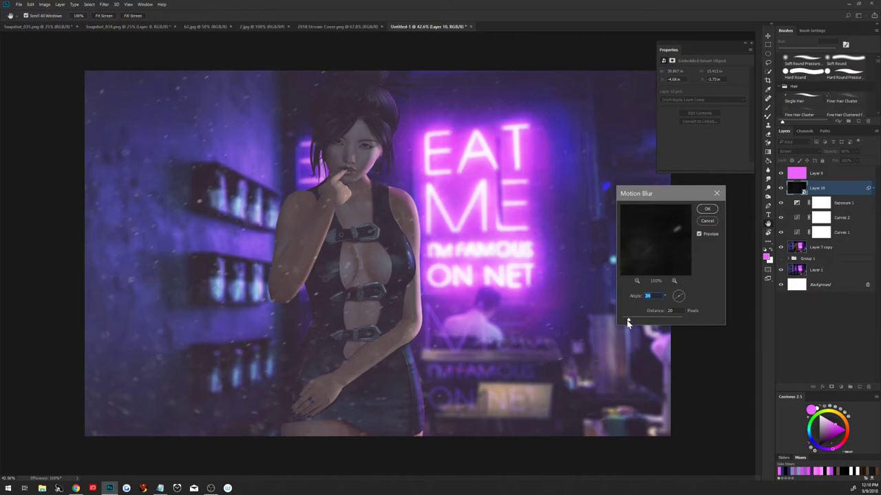
left_click_drag(628, 322, 627, 323)
left_click(706, 209)
left_click_drag(835, 161, 822, 163)
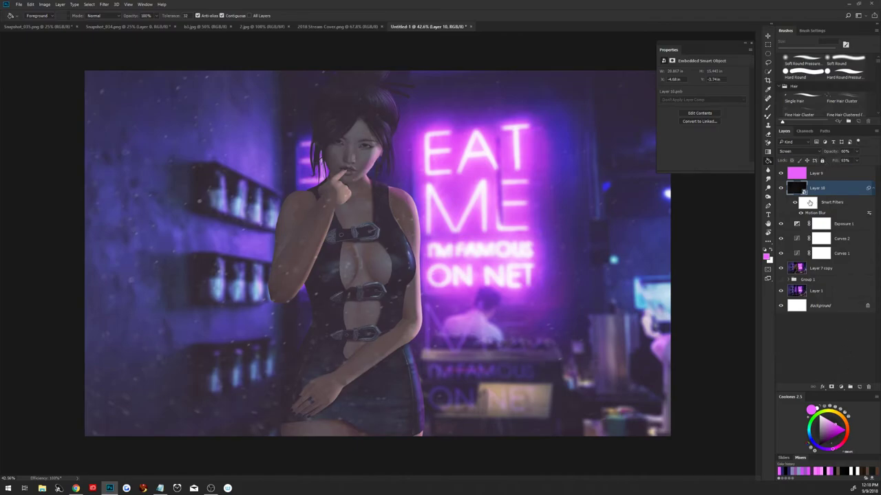
left_click(832, 387)
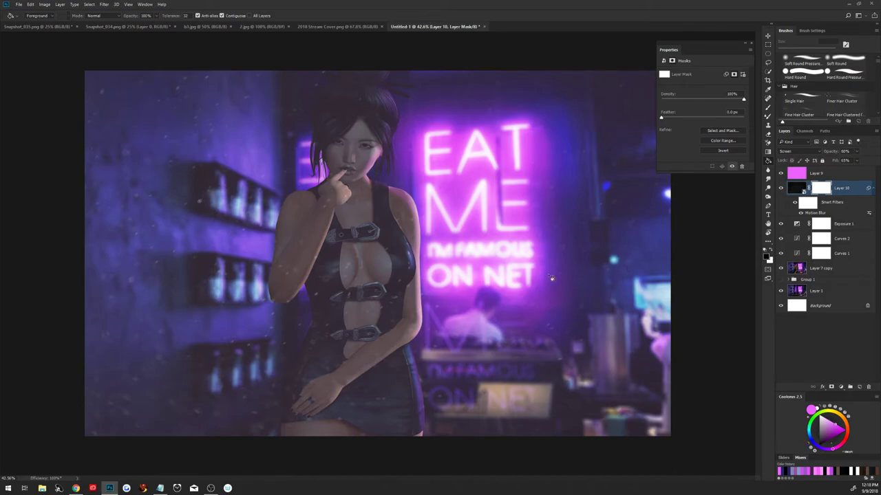
With an enlarged brush, paint Layer 10's mask to hide the particles over the woman's chest.
key("b")
mouse_move(421, 192)
left_mouse_down()
mouse_move(402, 213)
mouse_move(341, 233)
left_mouse_up()
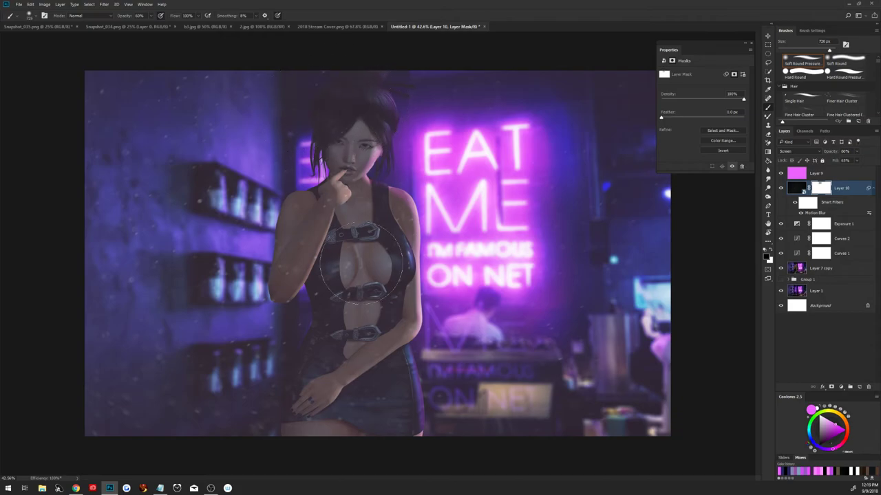
mouse_move(331, 268)
left_mouse_down()
mouse_move(410, 230)
mouse_move(318, 307)
mouse_move(364, 342)
mouse_move(302, 351)
mouse_move(275, 438)
mouse_move(279, 378)
mouse_move(344, 392)
mouse_move(357, 429)
mouse_move(385, 418)
mouse_move(348, 383)
mouse_move(315, 305)
mouse_move(316, 364)
mouse_move(344, 403)
mouse_move(377, 412)
mouse_move(376, 339)
left_mouse_up()
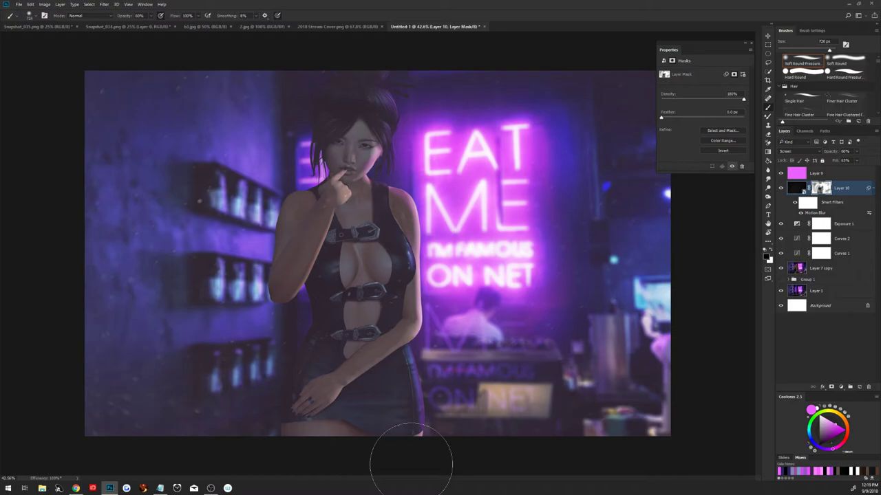
left_click(75, 487)
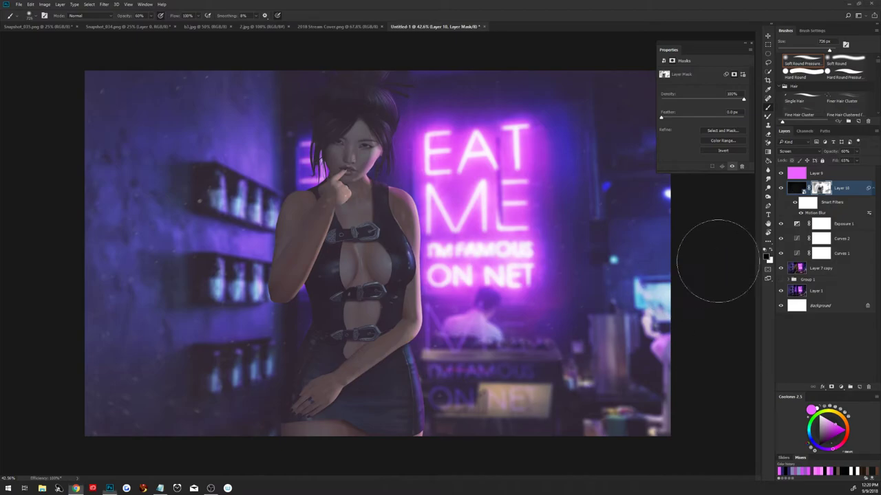
Convert the layers from Layer 9 down to Layer 7 copy into one smart object.
left_click(752, 43)
left_click(845, 176)
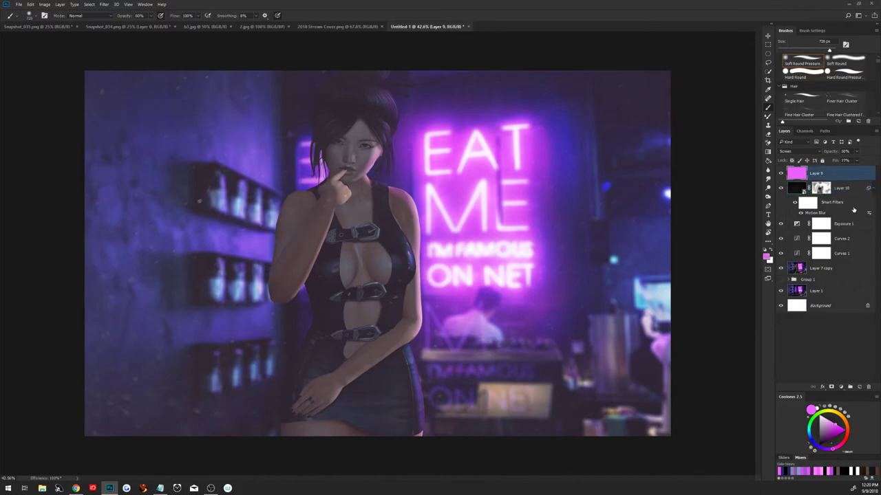
left_click(843, 268, "shift")
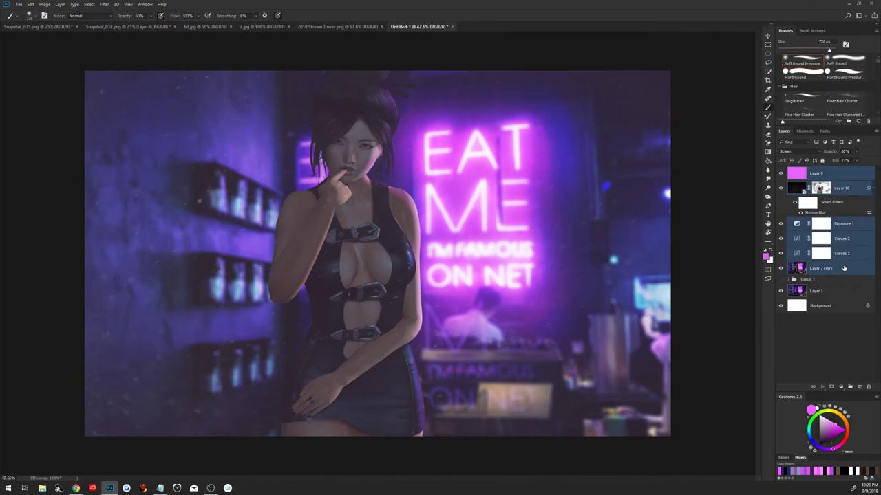
right_click(844, 268)
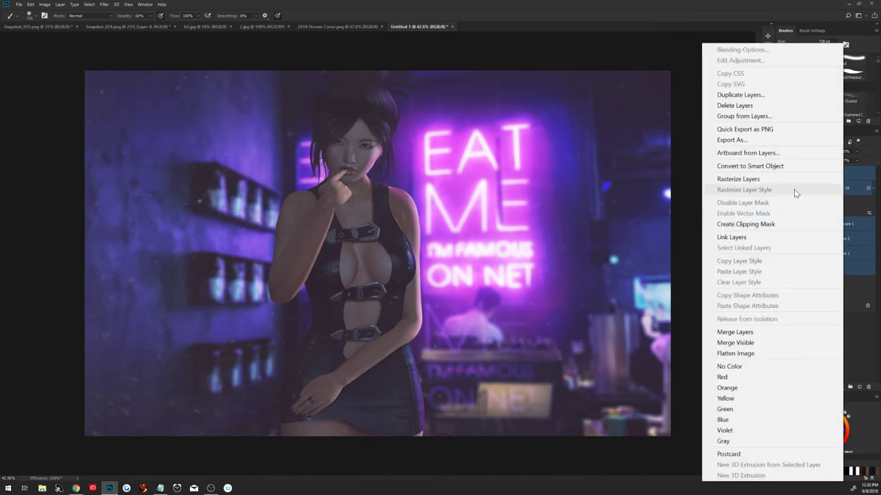
left_click(783, 166)
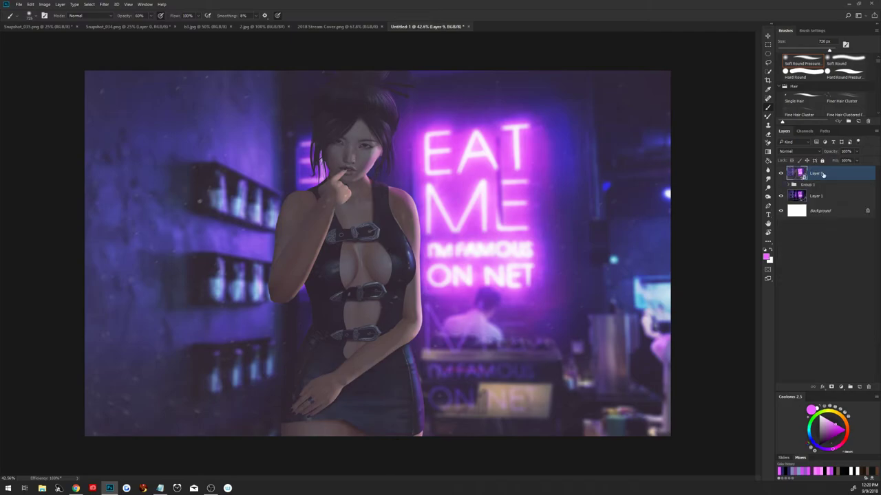
Rasterize Layer 9 and duplicate it twice with Ctrl+J.
right_click(830, 175)
left_click(779, 200)
key("ctrl+j")
key("ctrl+j")
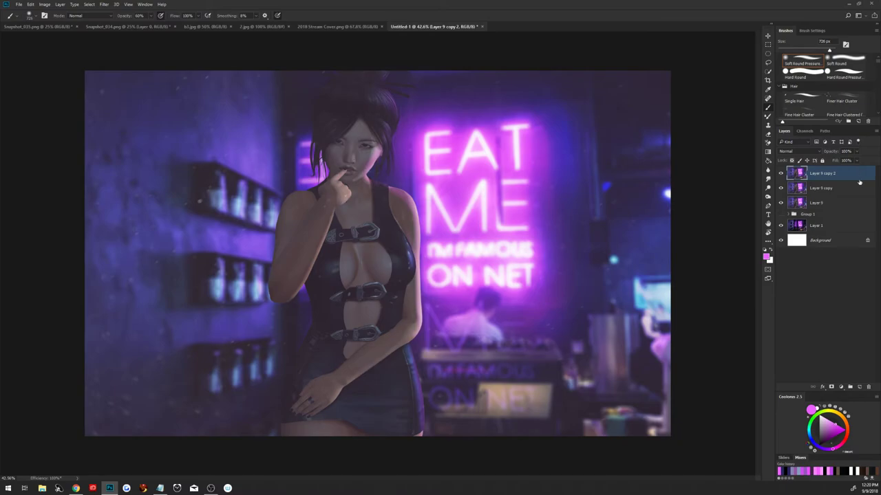
Exclude the red channel from Layer 9 copy 2's blending options.
double_click(857, 176)
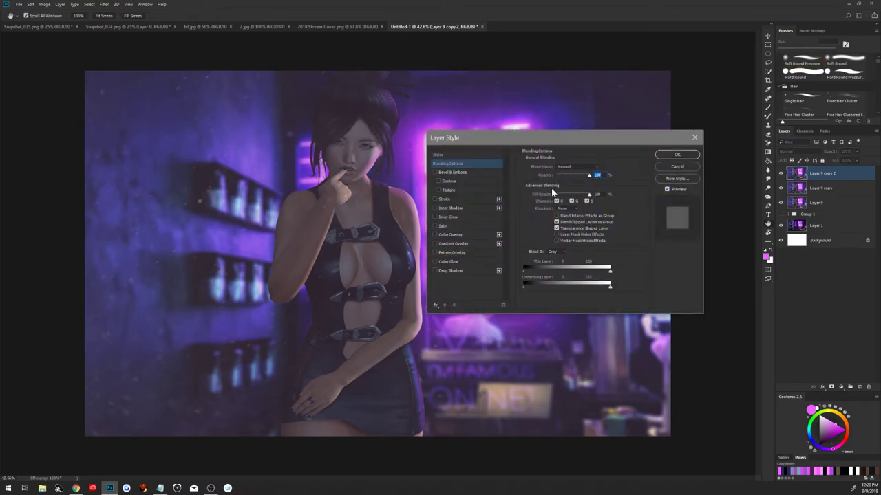
left_click(557, 201)
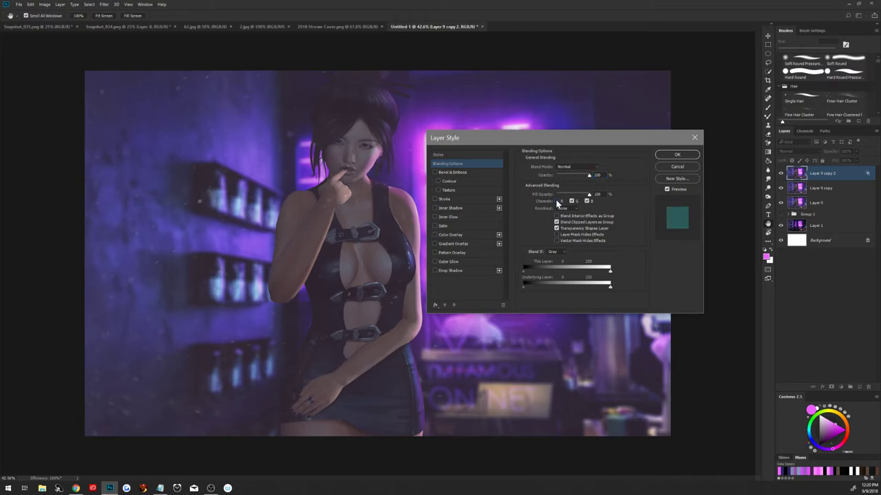
left_click(557, 201)
left_click(676, 154)
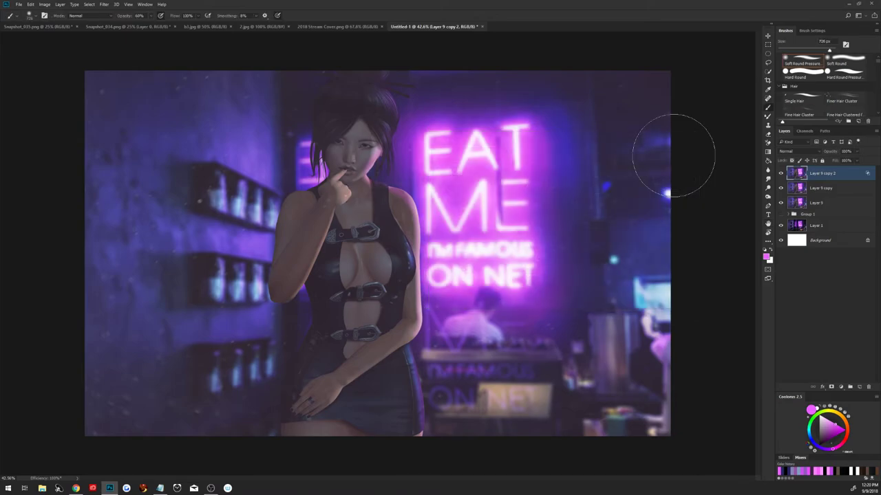
Set Layer 9 copy to blend only its red channel, then compare by toggling Layer 9 copy 2.
left_click(826, 188)
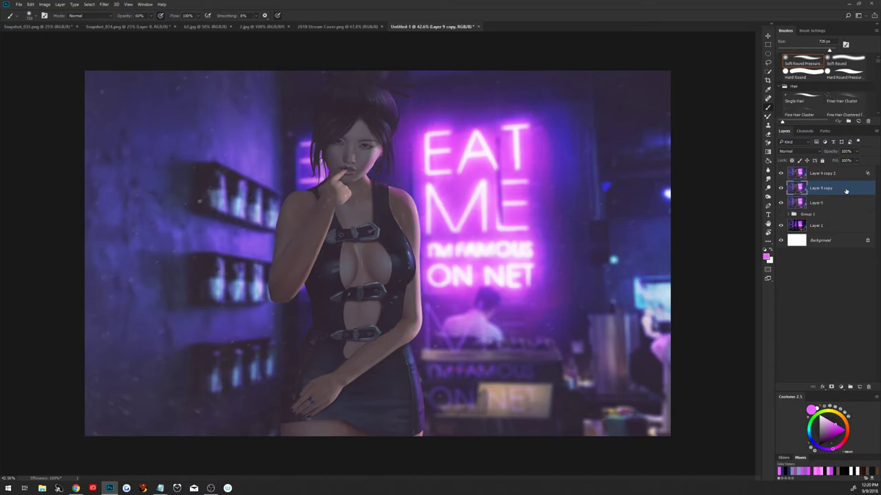
double_click(846, 191)
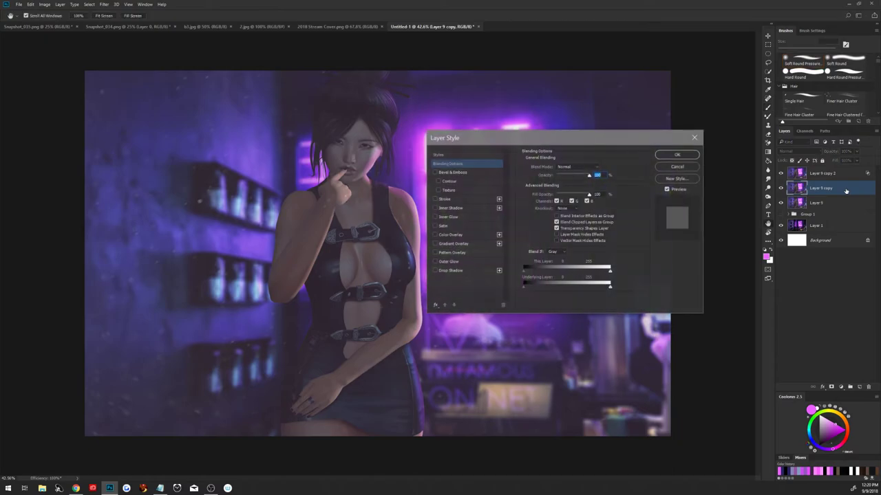
left_click(587, 200)
left_click(571, 201)
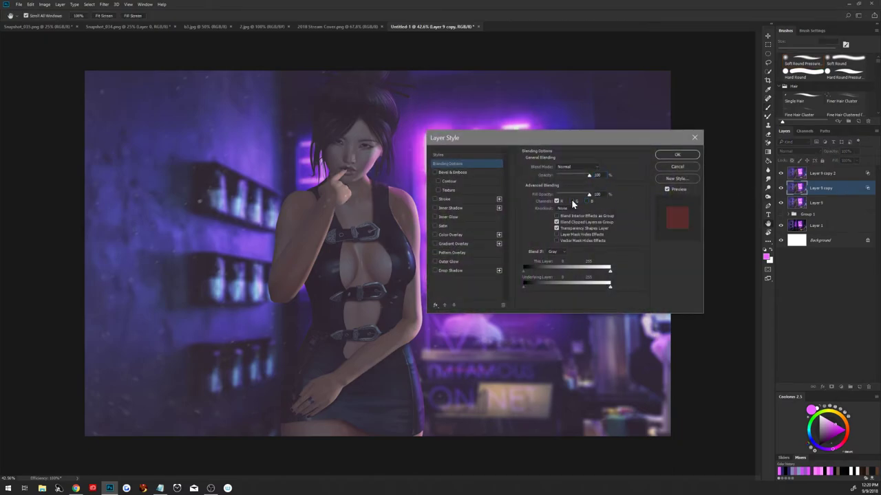
left_click(676, 154)
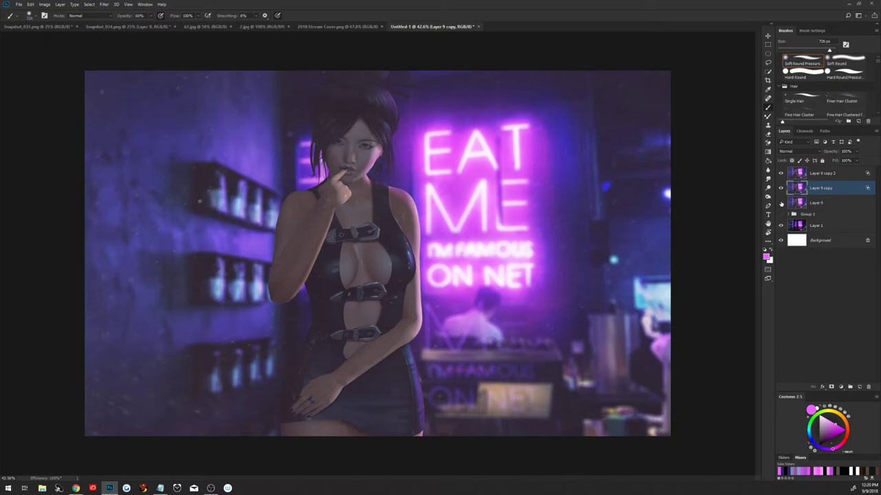
left_click(781, 175)
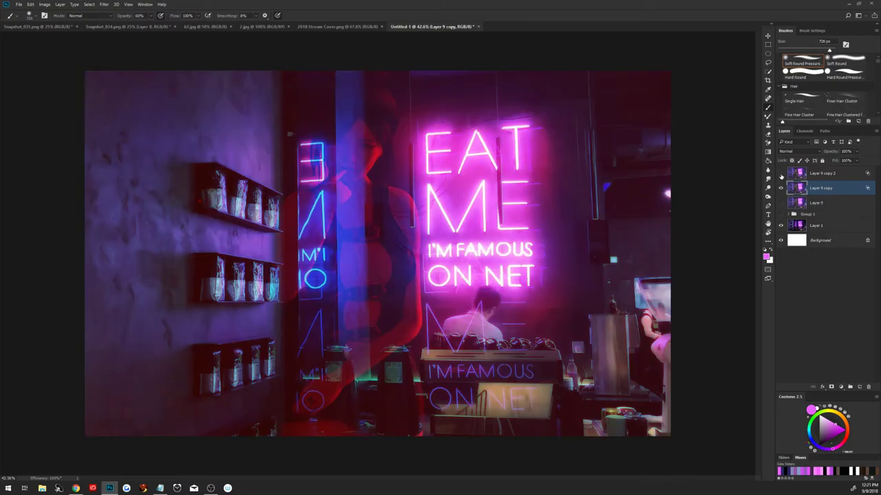
left_click(781, 174)
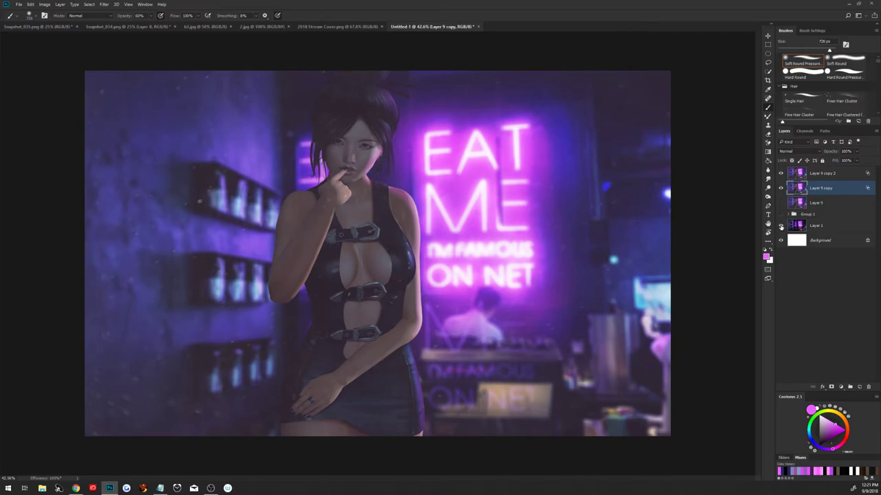
left_click(823, 177)
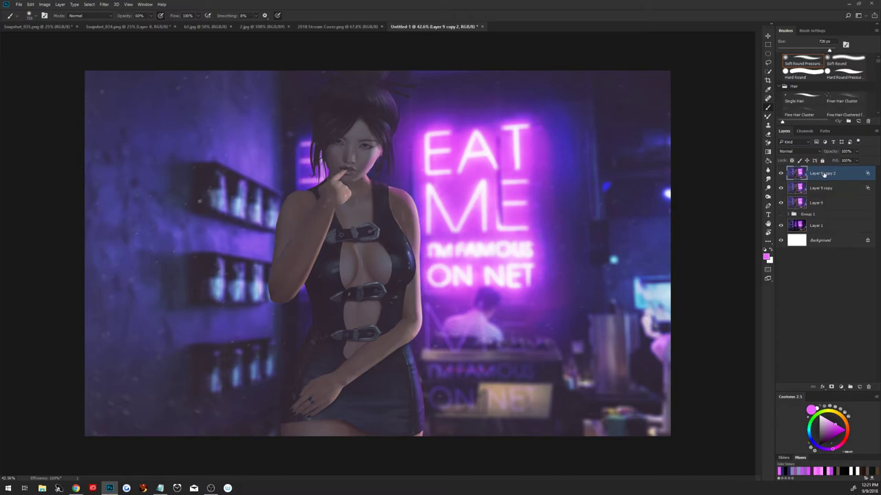
Nudge Layer 9 copy 2 slightly left and offset Layer 9 copy with Free Transform.
key("ctrl+t")
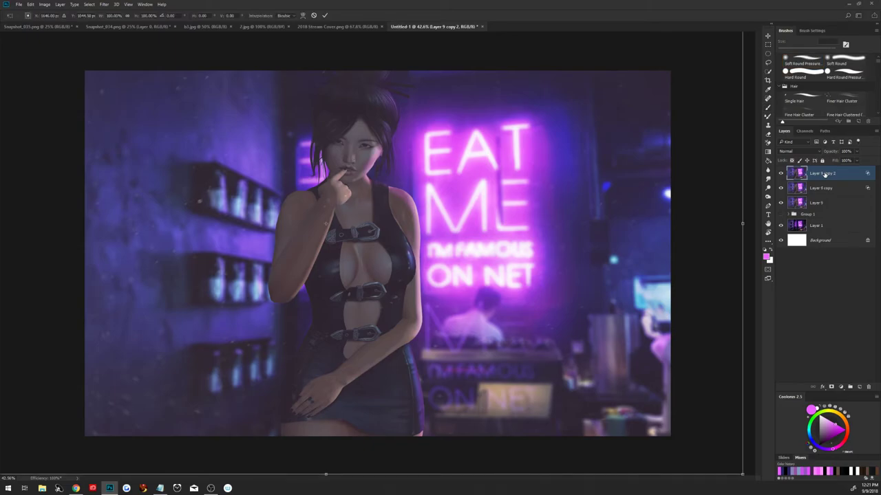
key("Left")
key("Left")
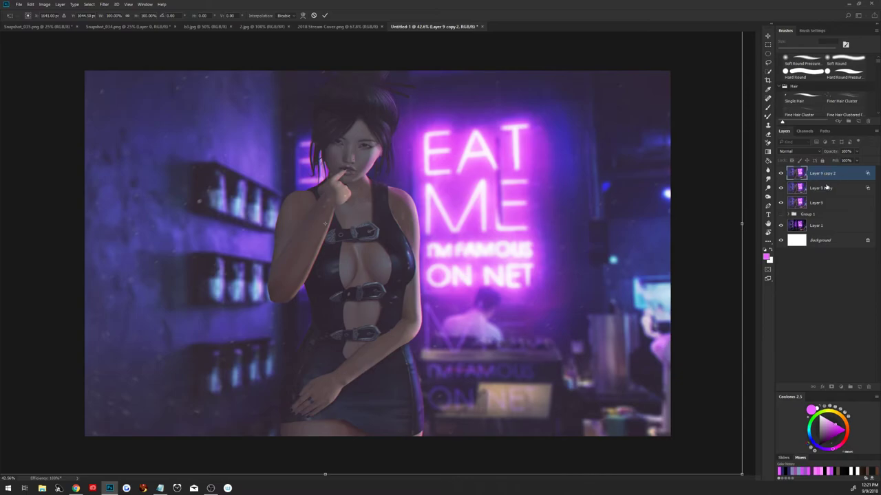
key("Return")
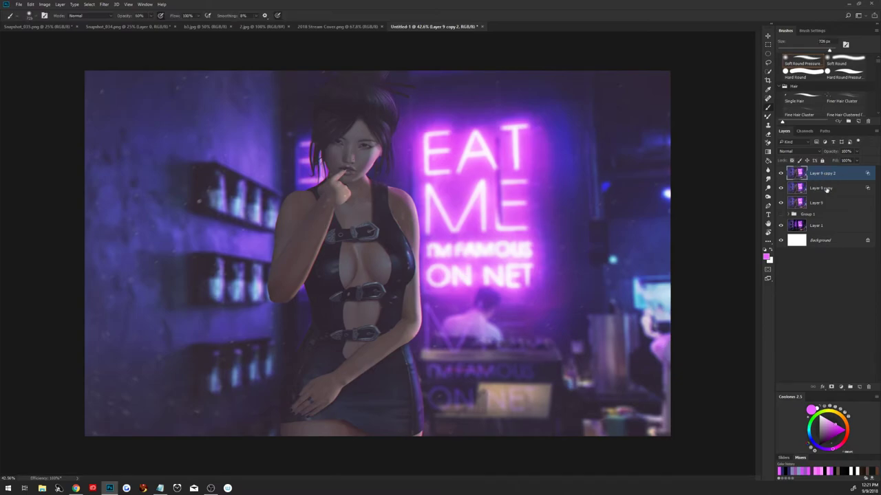
left_click(826, 189)
key("ctrl+t")
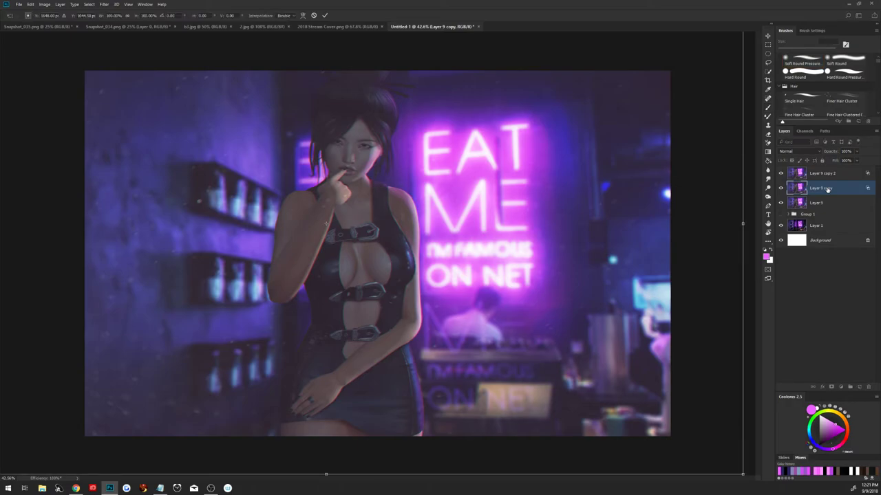
key("b")
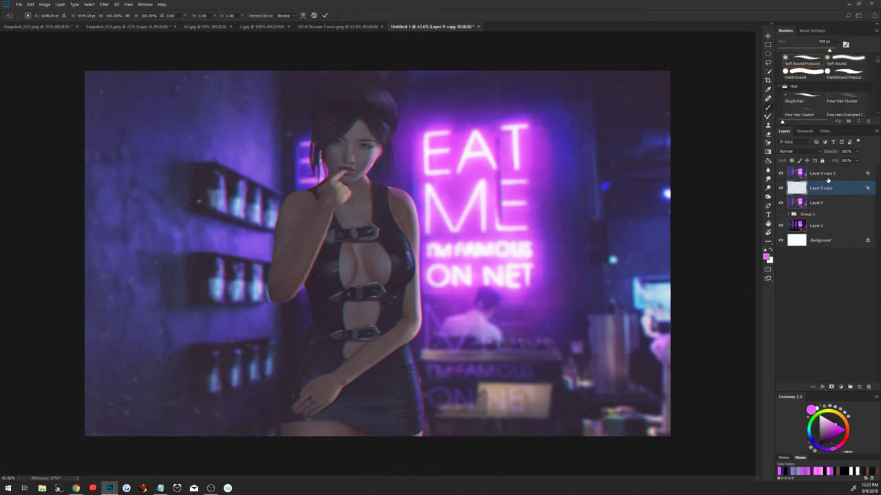
Readjust Layer 9 copy 2's offset and zoom in to check the colour fringe.
left_click(827, 178)
key("ctrl+t")
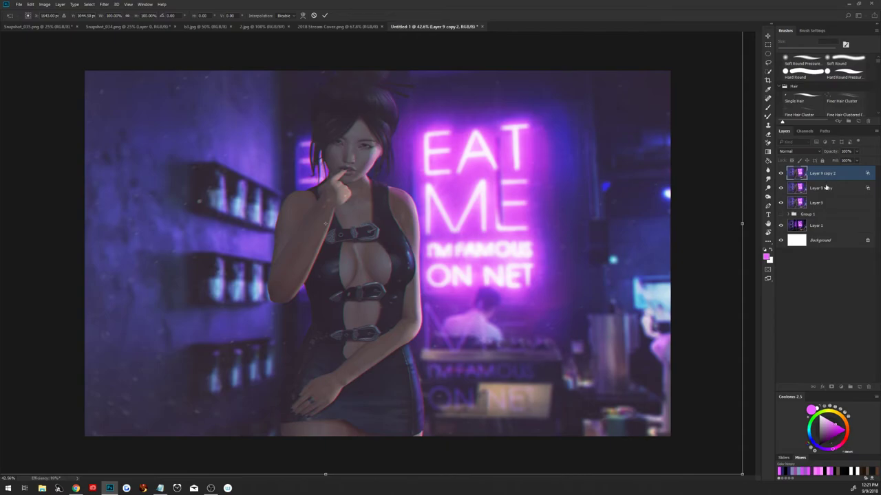
key("Return")
scroll(352, 145, "up", 2)
scroll(353, 144, "up", 1)
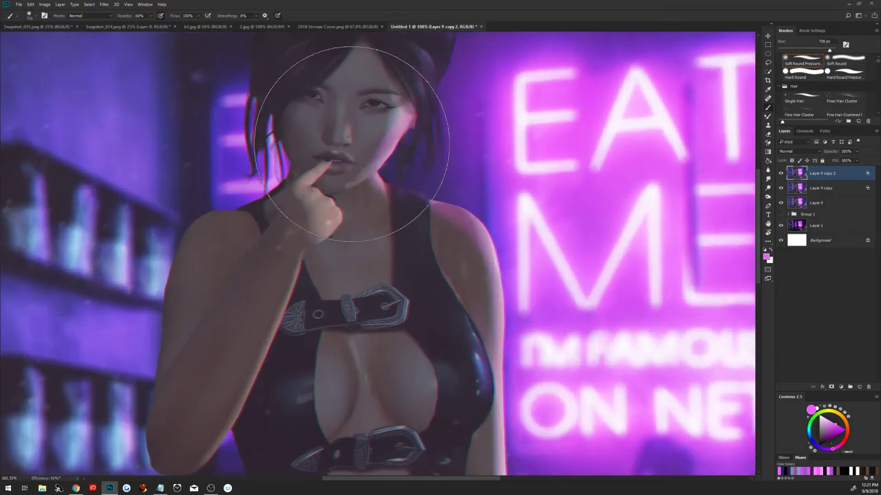
scroll(386, 241, "down", 1)
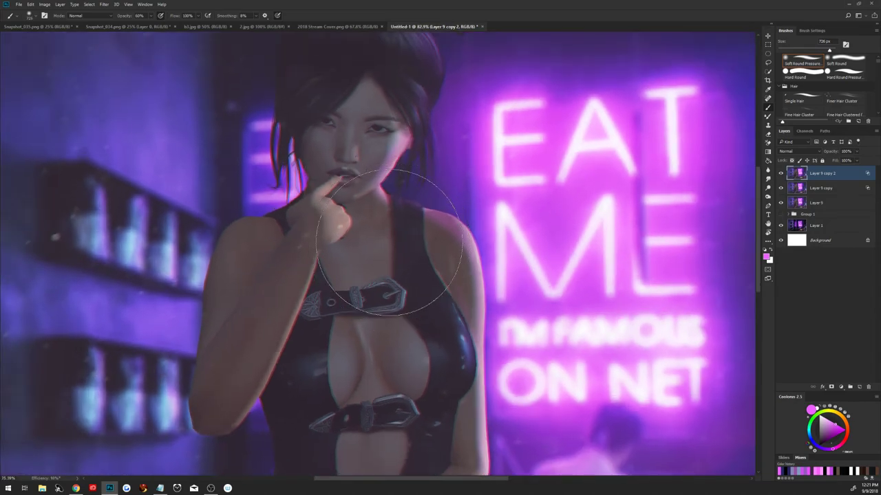
scroll(389, 243, "down", 1)
scroll(389, 240, "down", 1)
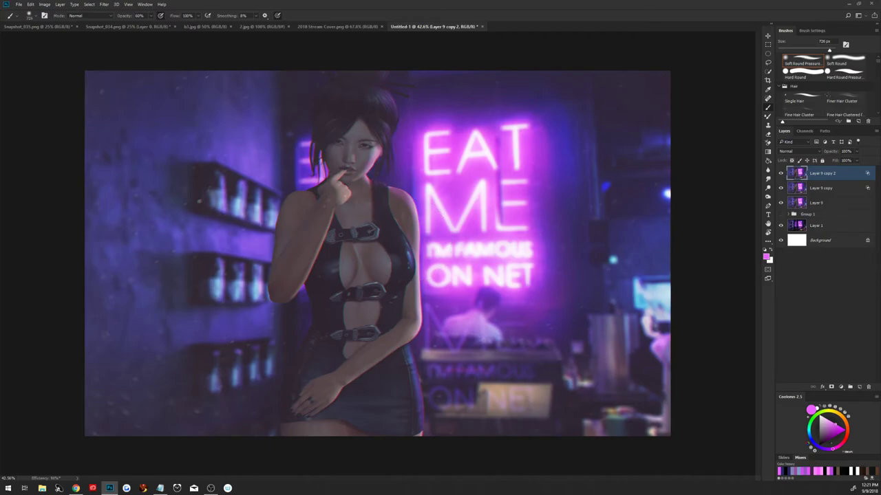
left_click(76, 487)
Merge Layer 9 and its two copies into Layer 9 copy 2, then duplicate it as Layer 9 copy 3.
left_click(835, 270)
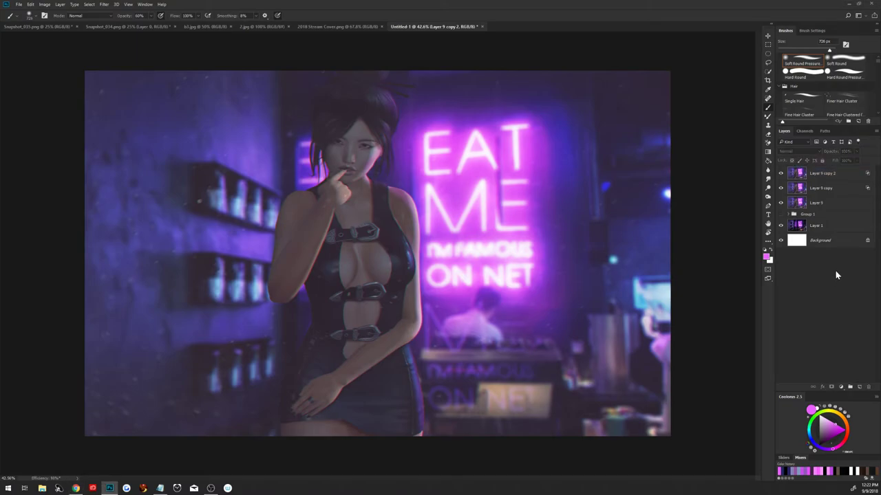
left_click(830, 203)
left_click(830, 178)
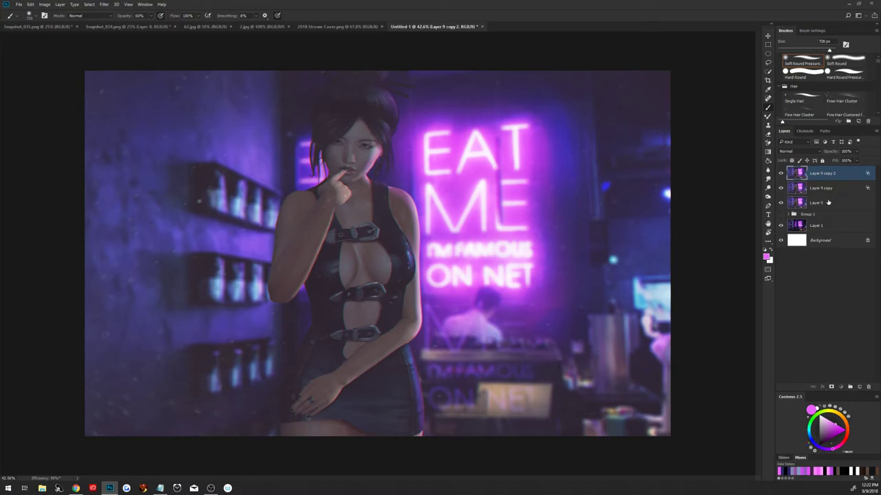
left_click(834, 199, "shift")
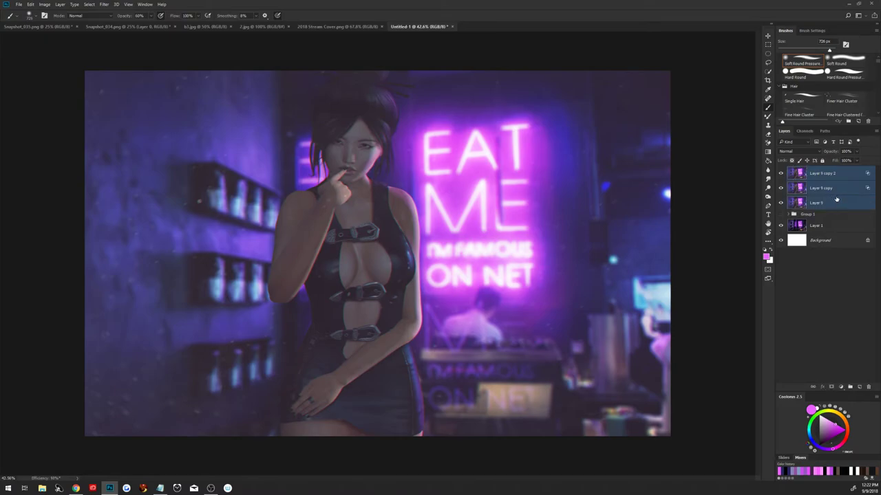
key("ctrl+e")
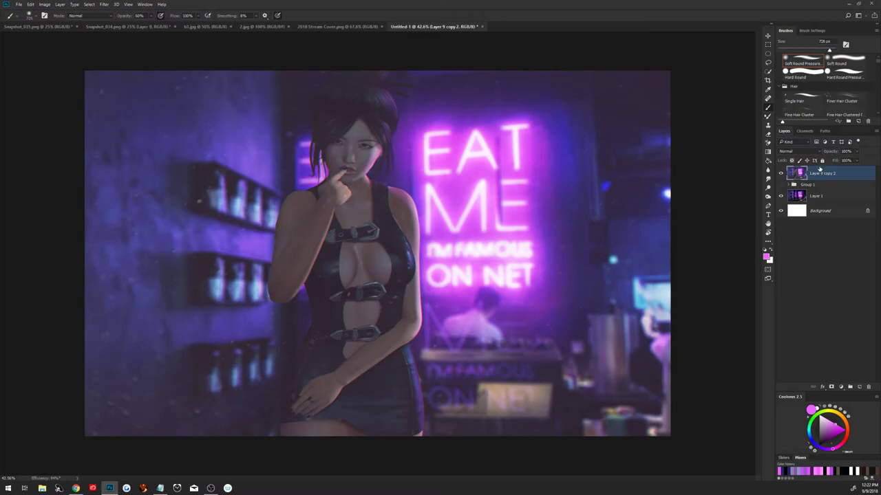
left_click_drag(848, 177, 859, 387)
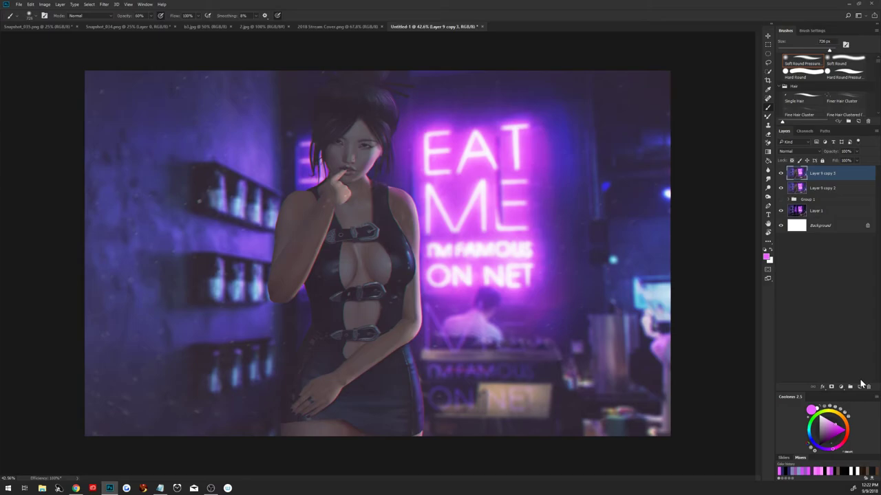
Start a new document from the File menu, then cancel it.
left_click(19, 4)
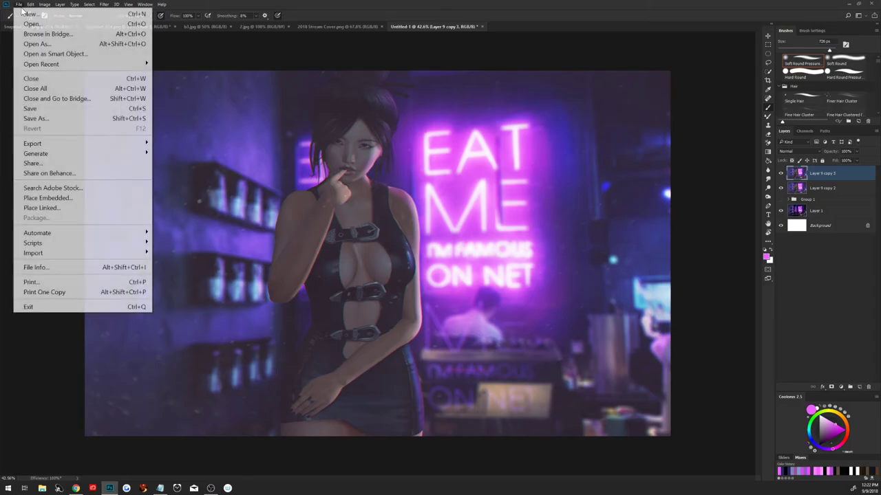
left_click(108, 14)
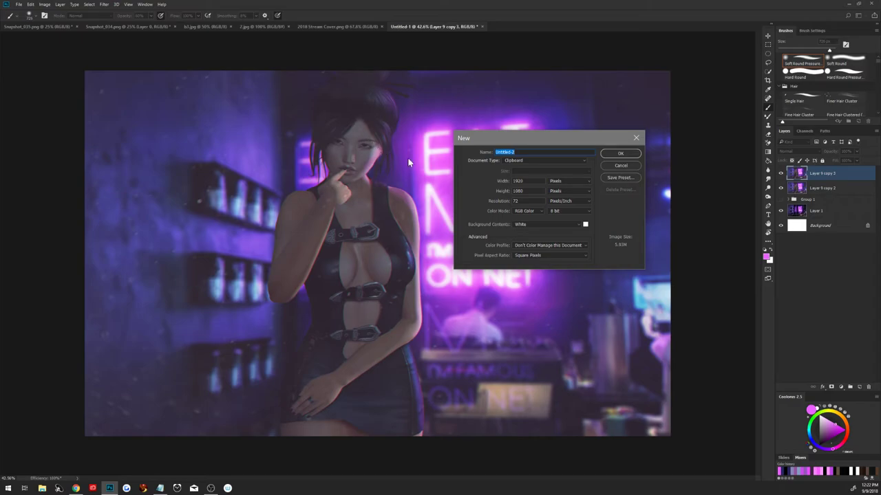
left_click(619, 166)
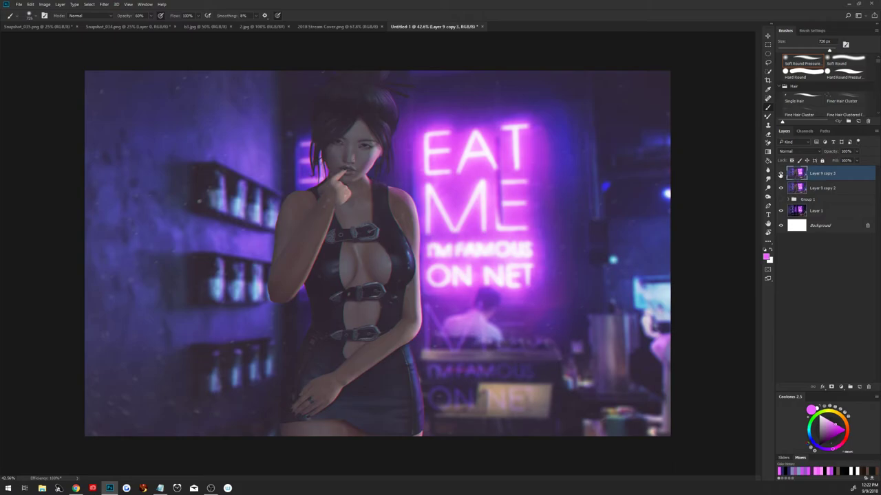
Toggle Layer 9 copy 3's visibility, then undo back through history past the merge.
left_click(780, 174)
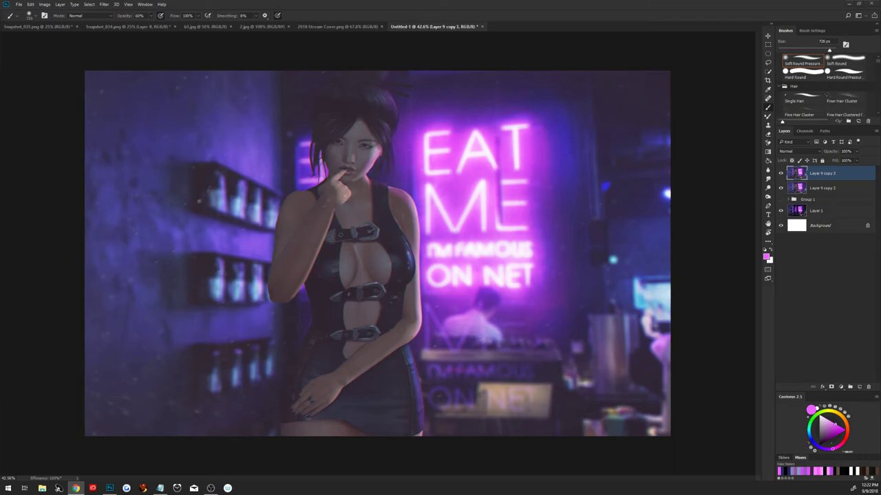
left_click(838, 312)
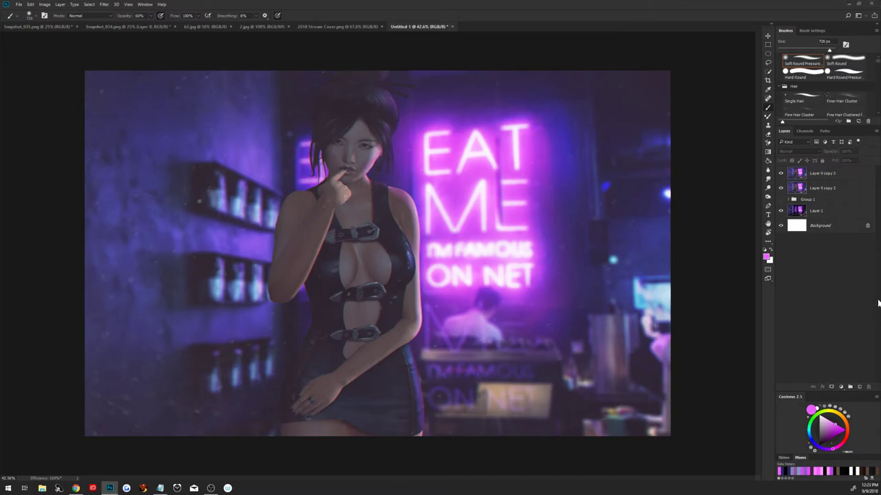
key("ctrl+z")
key("ctrl+alt+z")
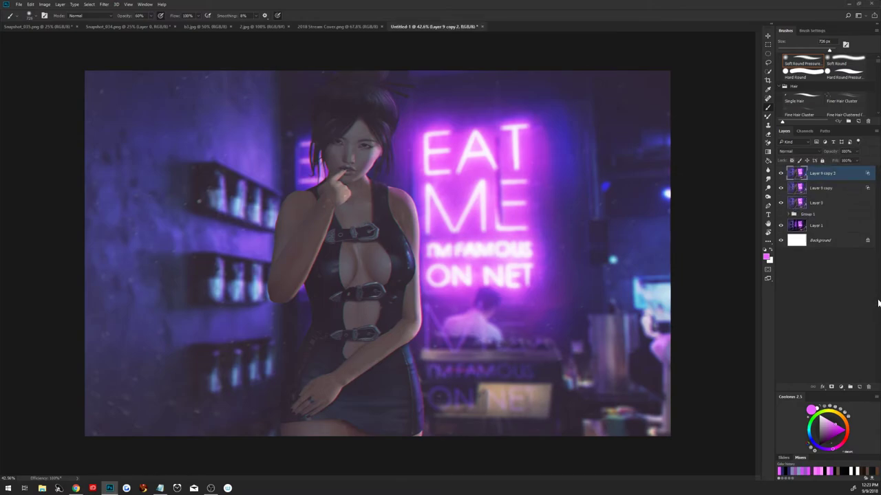
key("ctrl+alt+z")
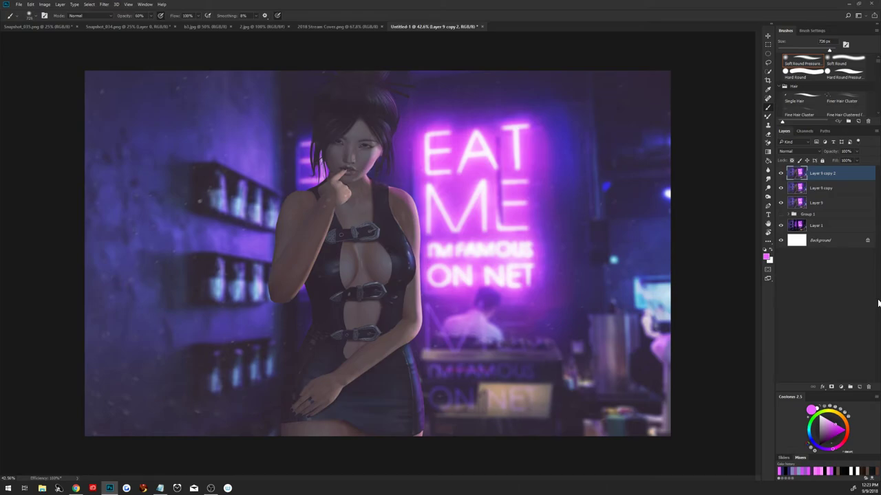
Undo until only Layer 9 remains, then duplicate it twice with Ctrl+J.
key("ctrl+alt+z")
key("ctrl+alt+z")
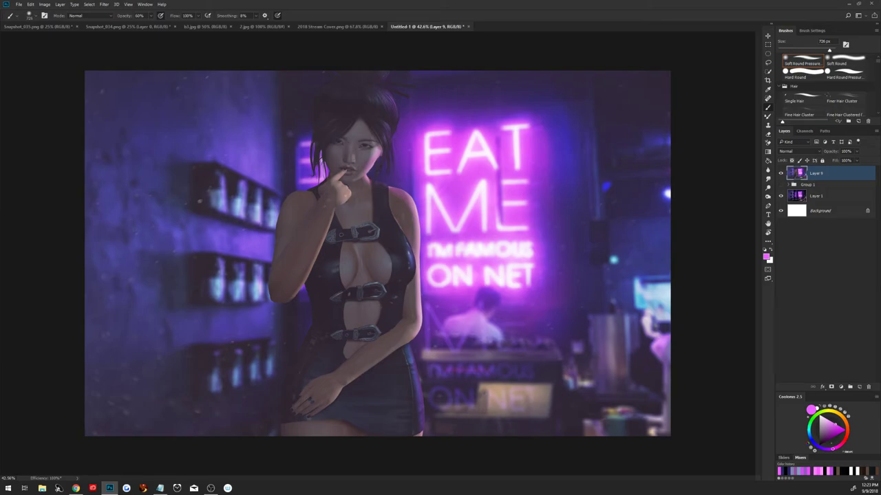
key("alt+Tab")
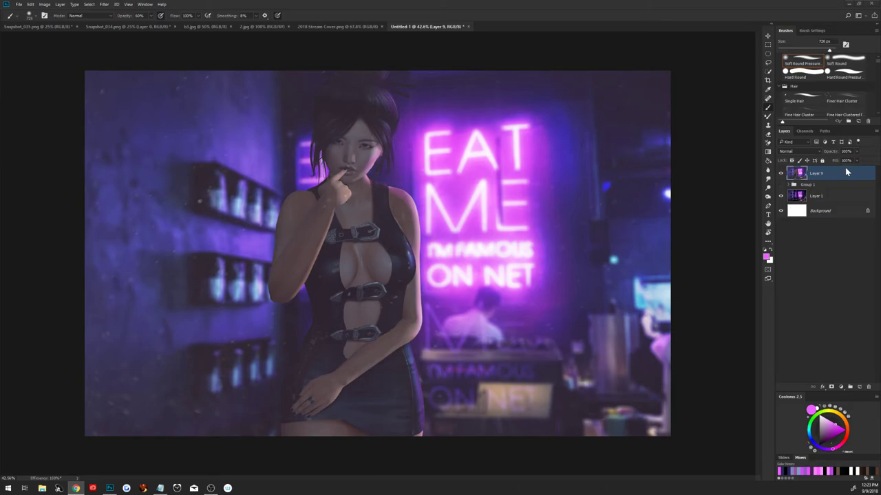
left_click(863, 177)
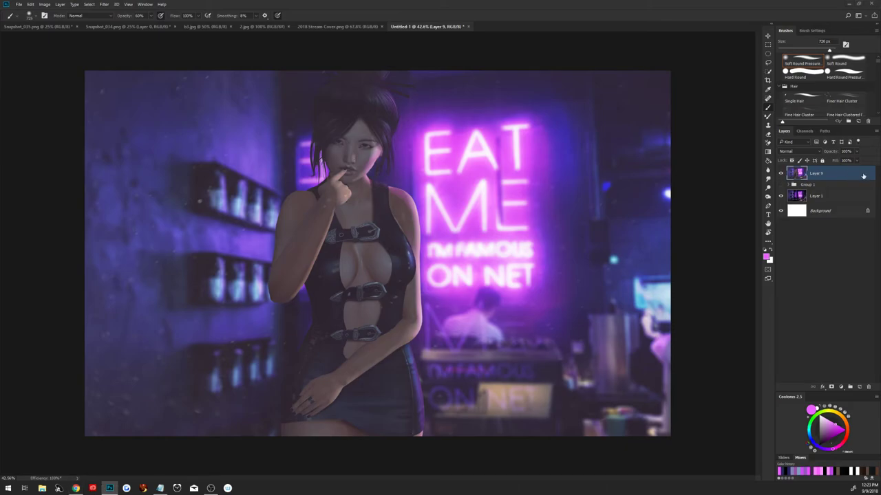
key("ctrl+j")
key("ctrl+j")
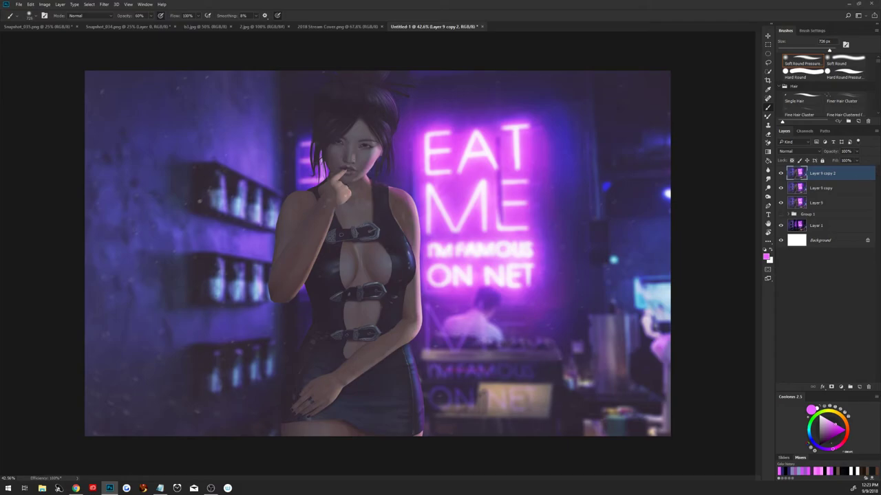
key("alt+Tab")
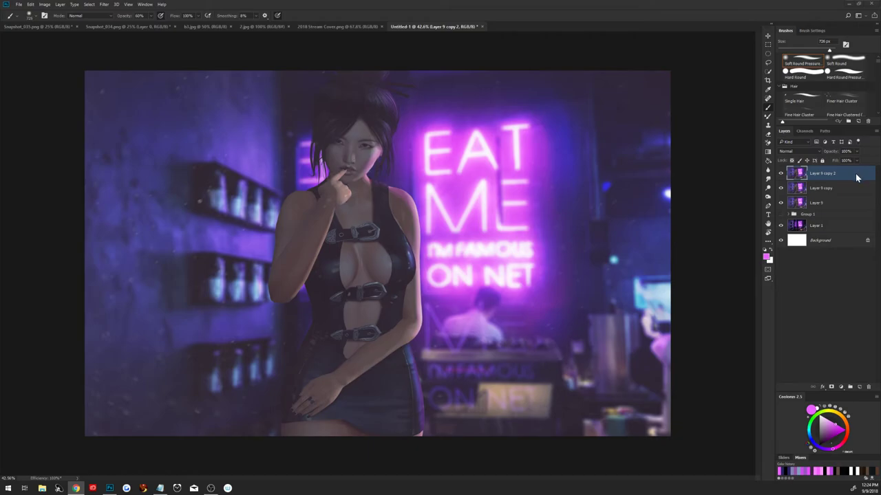
Exclude the red channel from Layer 9 copy 2's blending options.
left_click(853, 179)
double_click(854, 179)
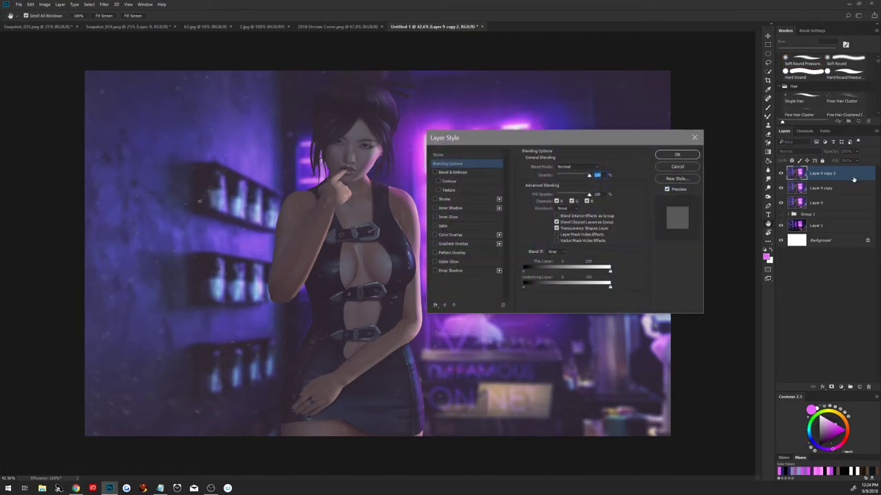
left_click(557, 200)
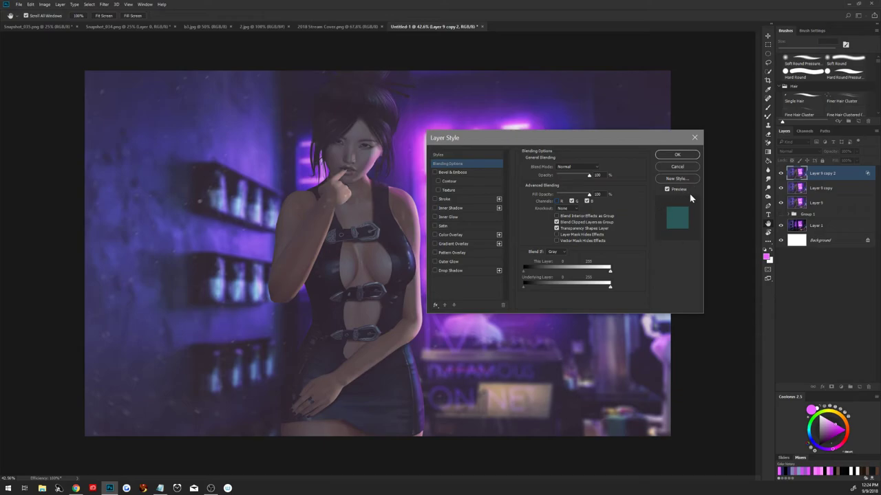
left_click(684, 155)
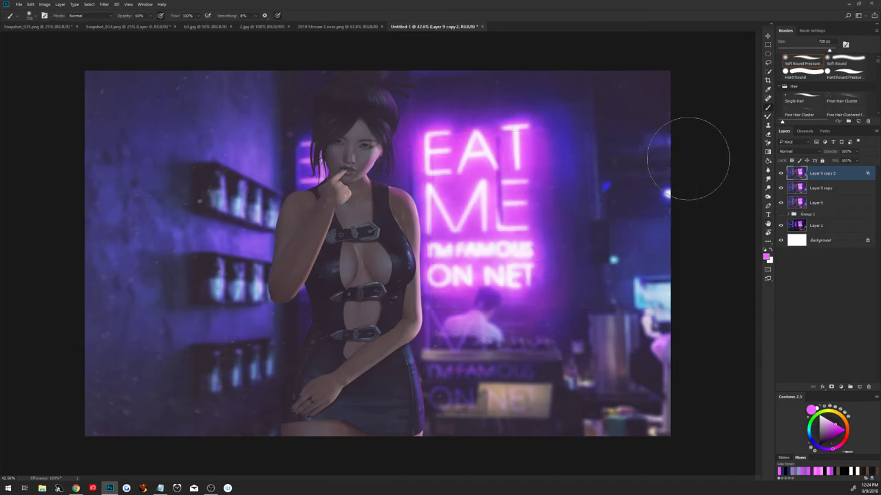
left_click(823, 190)
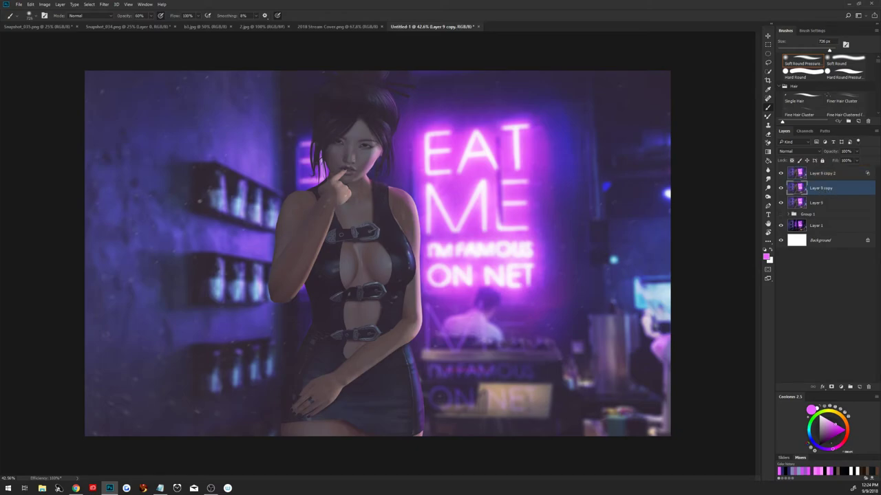
key("alt+Tab")
Set Layer 9 copy to blend only its red channel by excluding green and blue.
left_click(854, 192)
double_click(834, 189)
left_click(571, 201)
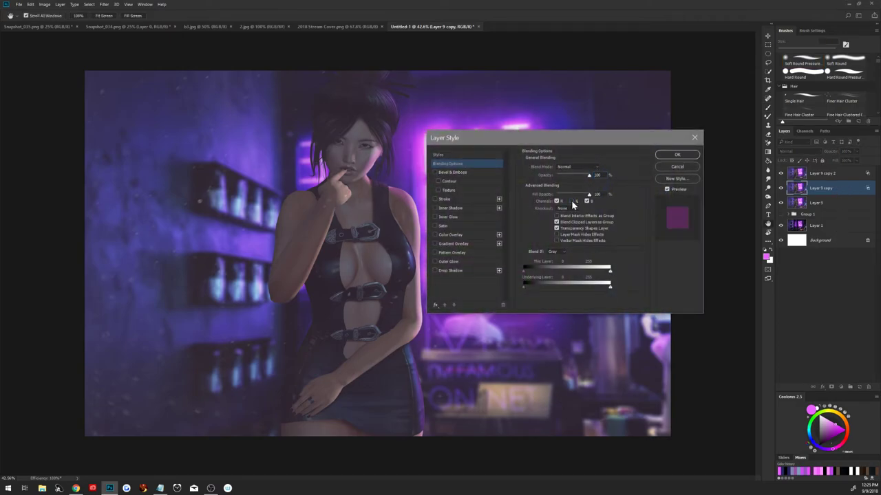
left_click(587, 201)
left_click(679, 155)
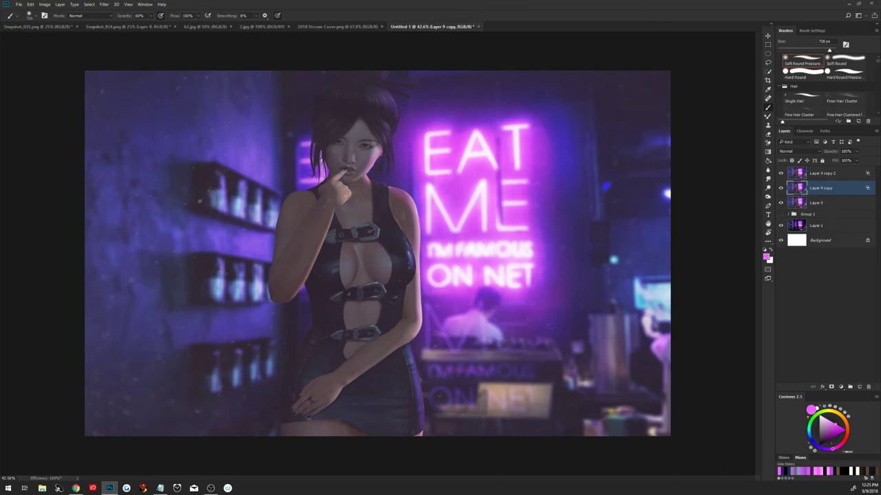
left_click(76, 488)
Zoom in and nudge Layer 9 copy 2 1 px left with Free Transform.
scroll(352, 126, "up", 2)
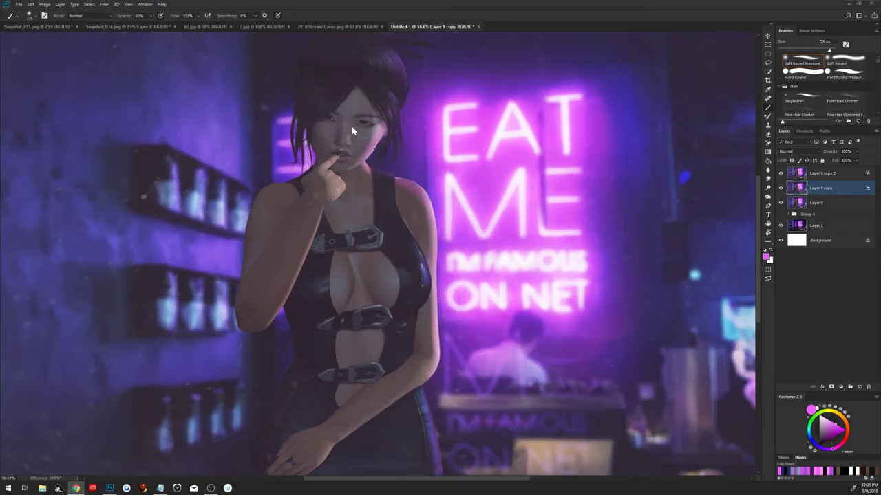
scroll(340, 126, "up", 2)
scroll(340, 125, "up", 2)
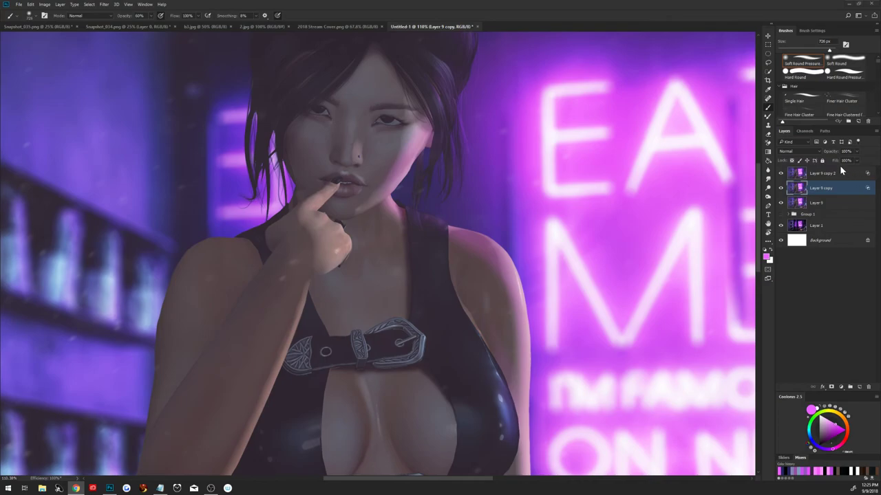
left_click(825, 176)
left_click(842, 174)
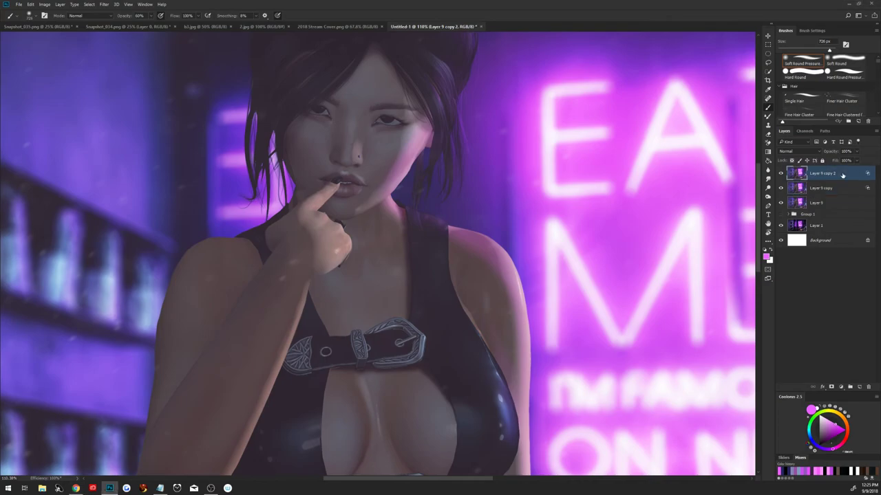
key("ctrl+t")
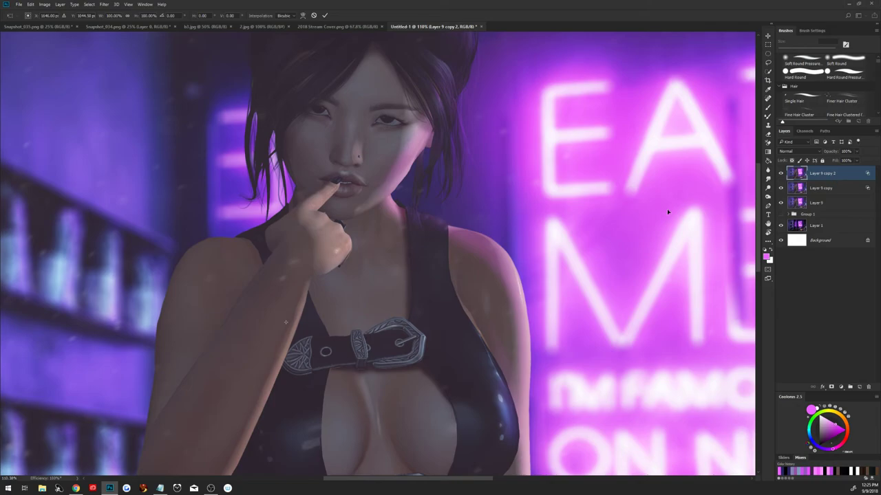
key("Left")
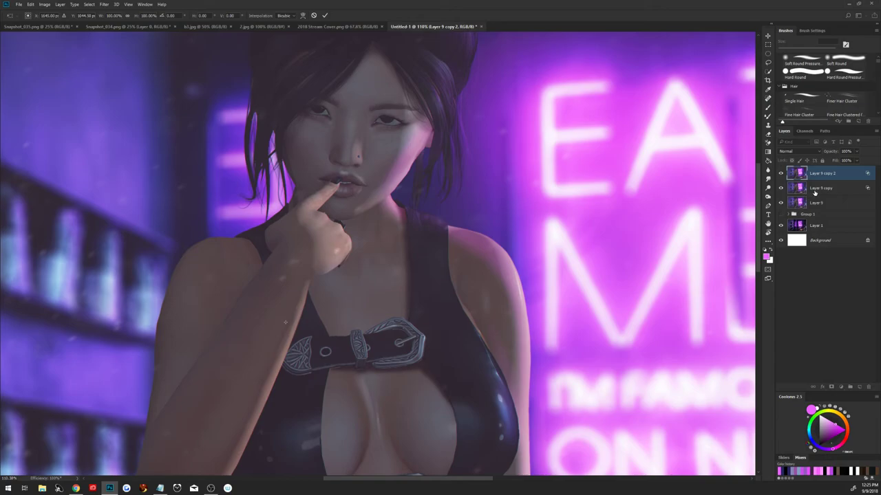
key("Return")
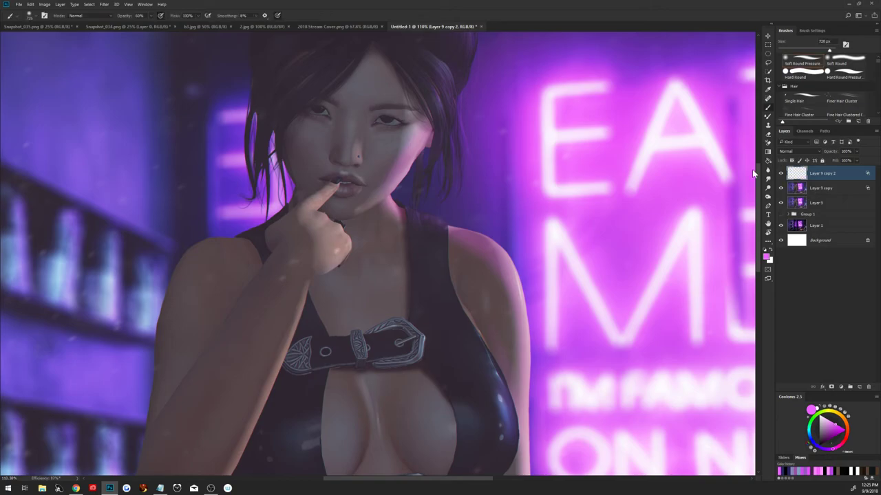
Nudge Layer 9 copy about 2 px right with Free Transform.
left_click(816, 188)
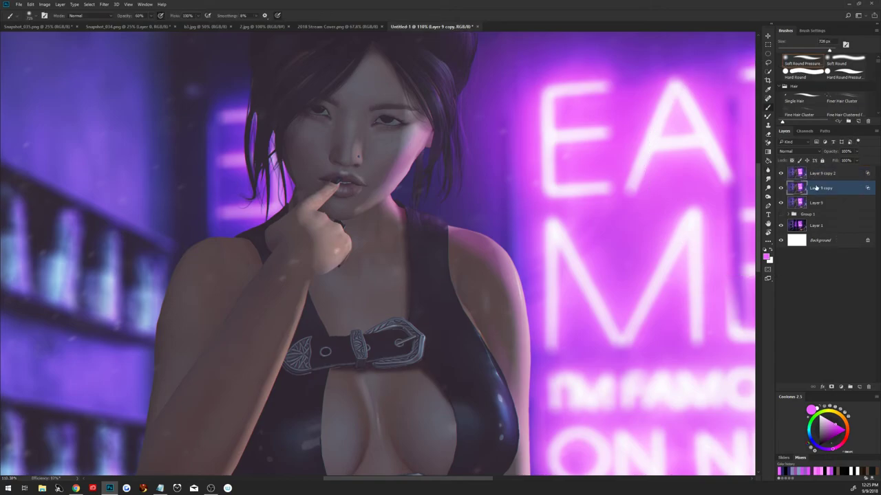
key("ctrl+t")
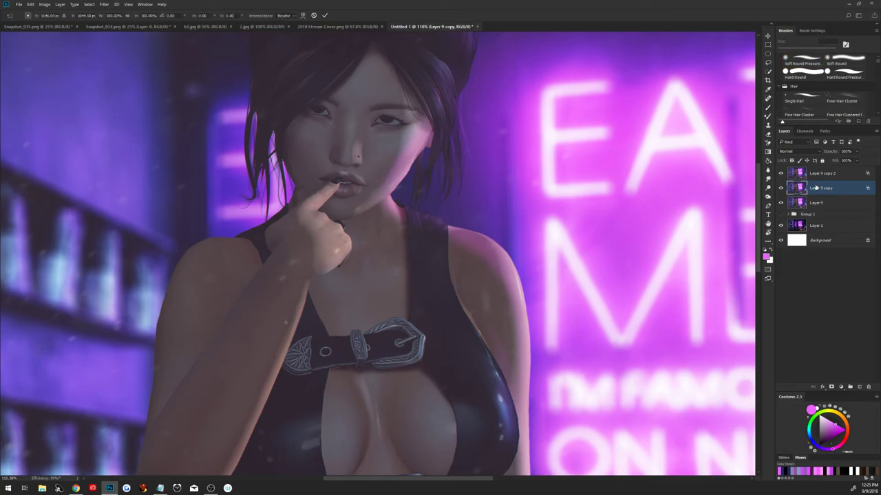
key("Right")
key("Right")
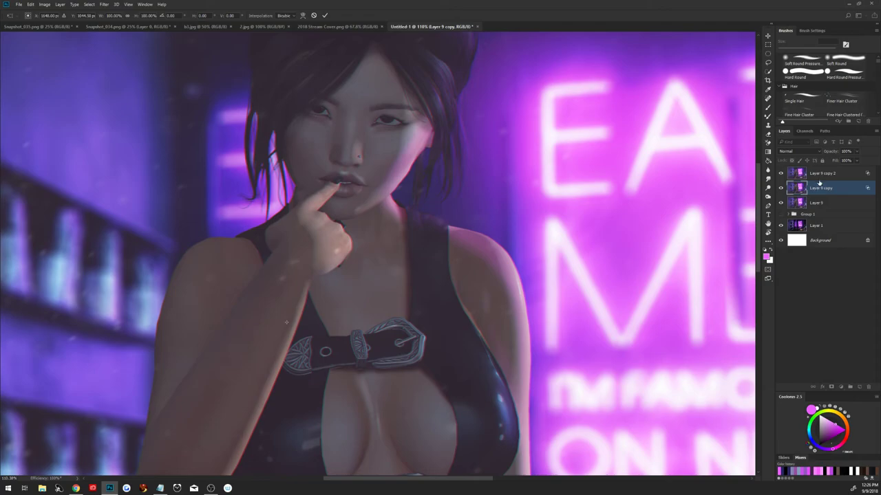
key("Return")
Nudge Layer 9 copy 2 another 1 px left, then zoom out to the full image.
left_click(819, 177)
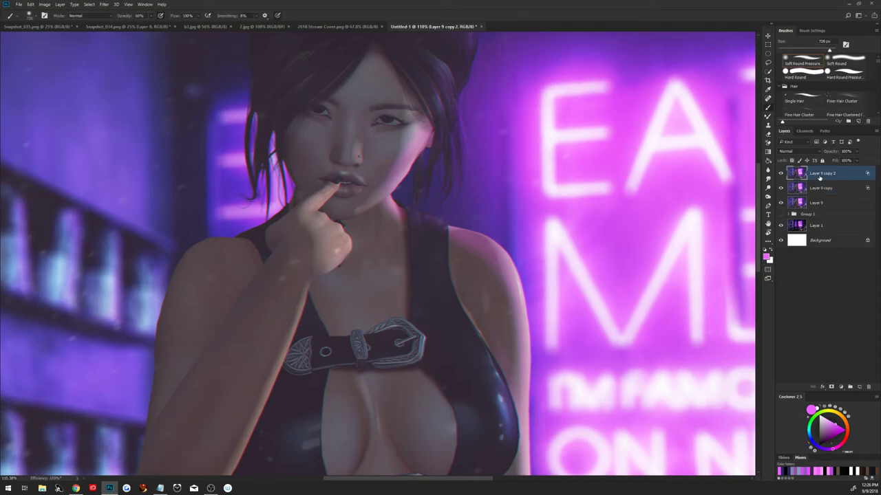
key("ctrl+t")
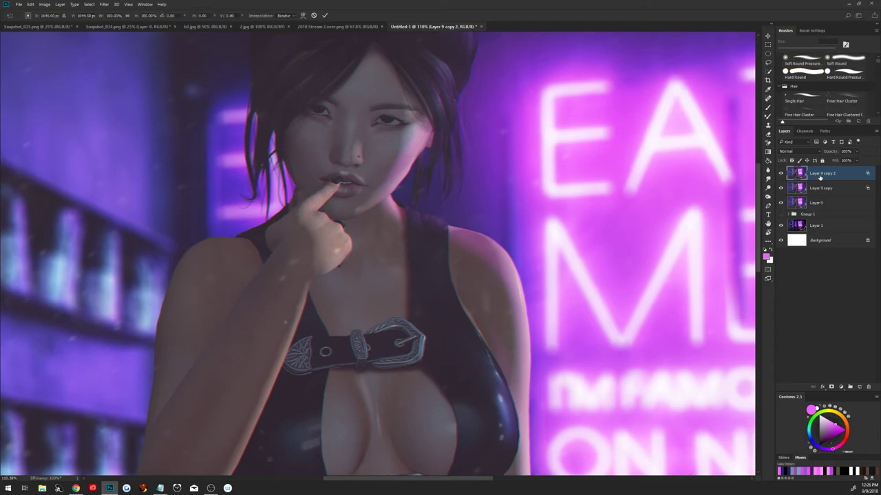
key("Left")
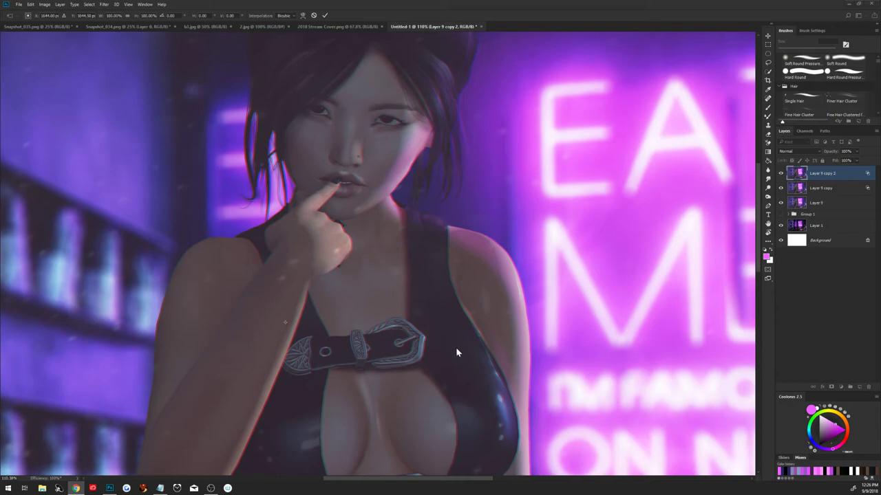
key("ctrl+0")
scroll(457, 347, "down", 2)
scroll(457, 348, "up", 1)
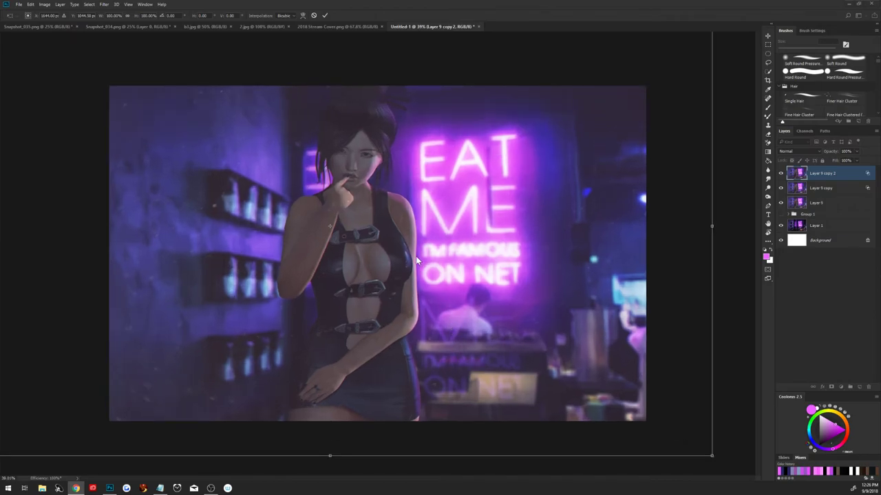
Merge Layer 9, Layer 9 copy and Layer 9 copy 2 into a single layer.
scroll(414, 256, "up", 1)
scroll(413, 258, "up", 1)
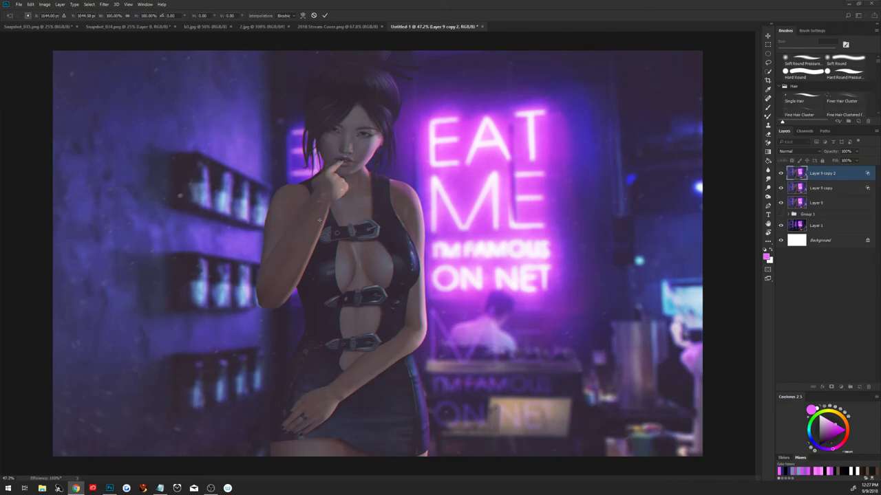
left_click(832, 283)
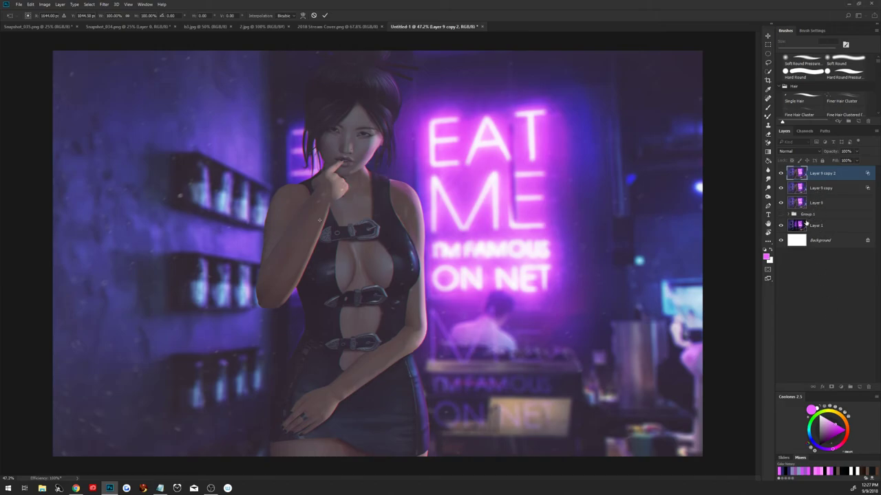
key("Return")
key("b")
left_click(821, 202, "shift")
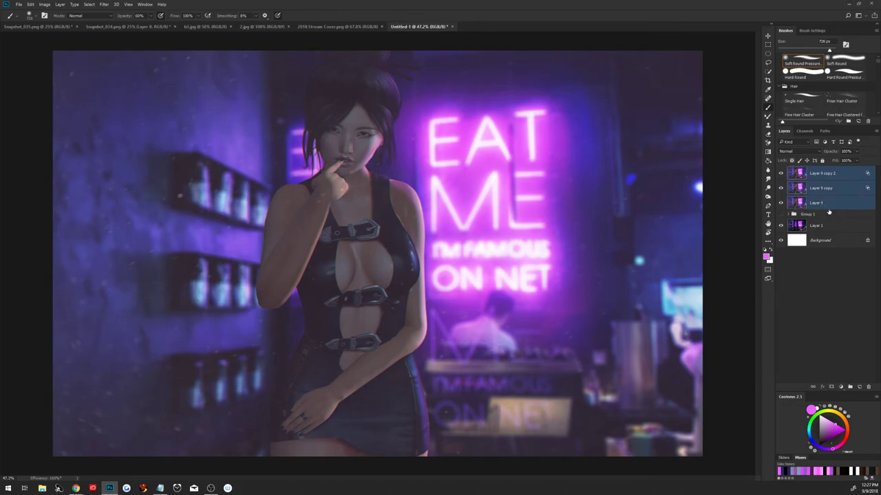
key("ctrl+e")
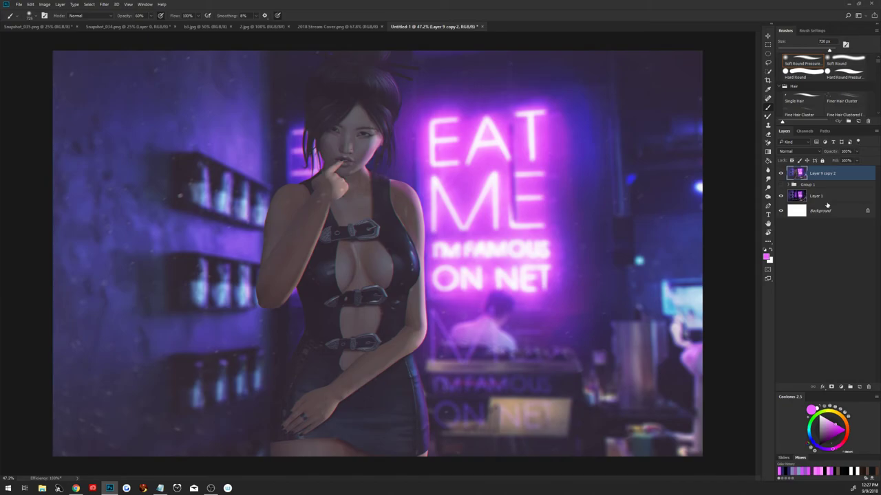
Convert the merged Layer 9 copy 2 into a smart object.
key("z")
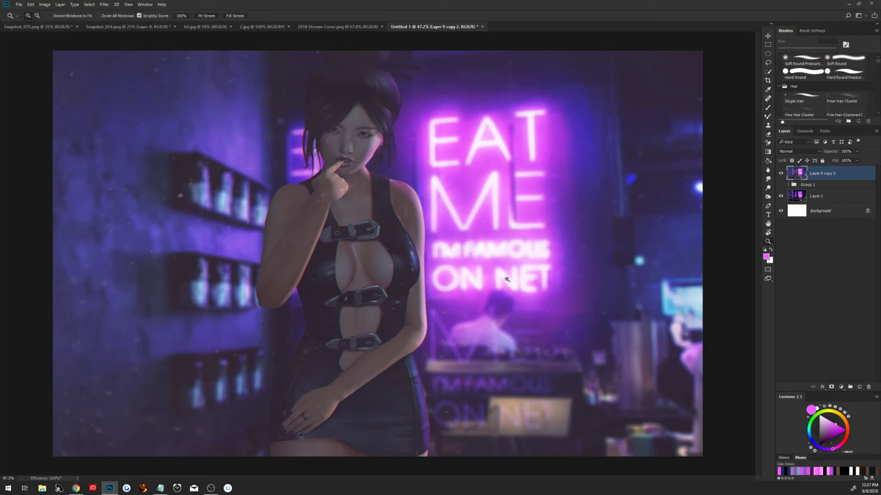
key("ctrl+minus")
key("ctrl+minus")
key("b")
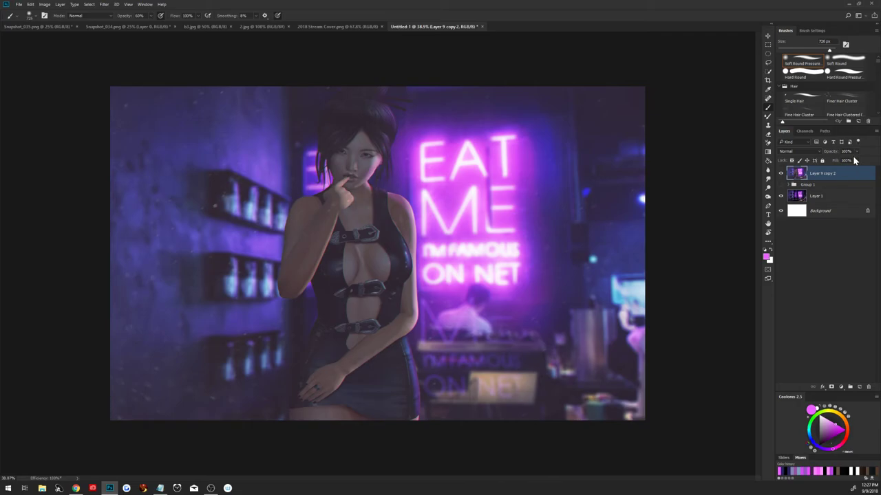
right_click(848, 174)
left_click(791, 167)
key("ctrl+t")
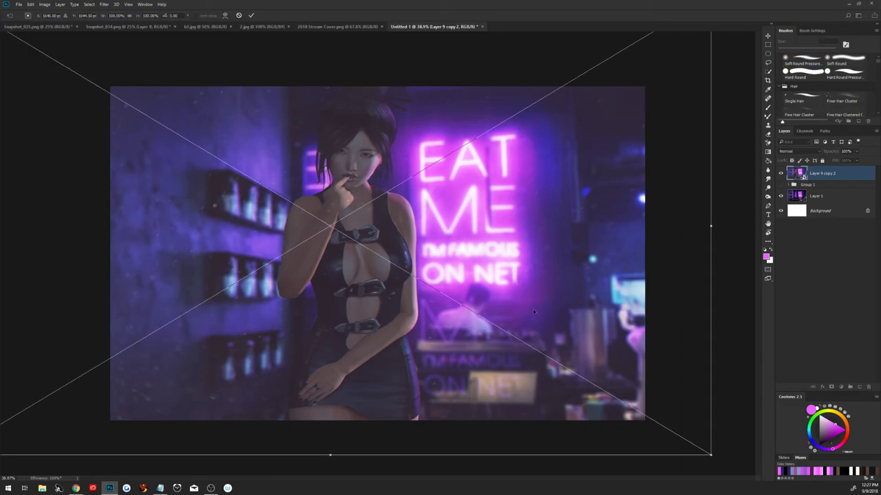
Rotate the merged layer about 6 degrees and reposition it across the canvas.
scroll(688, 306, "down", 2)
scroll(667, 310, "down", 2)
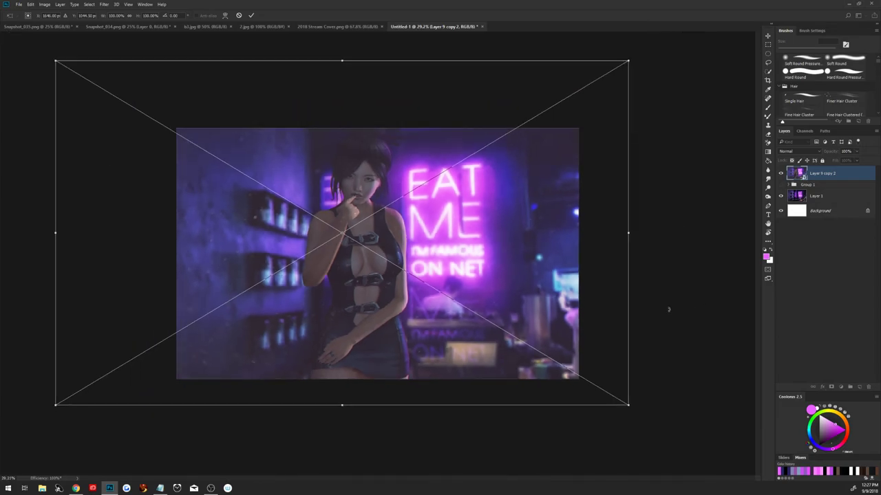
scroll(667, 310, "up", 1)
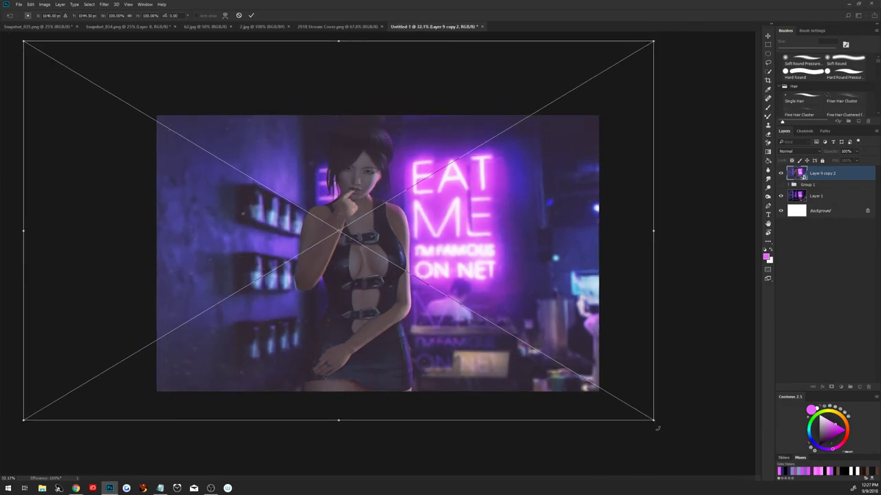
left_click_drag(657, 428, 685, 381)
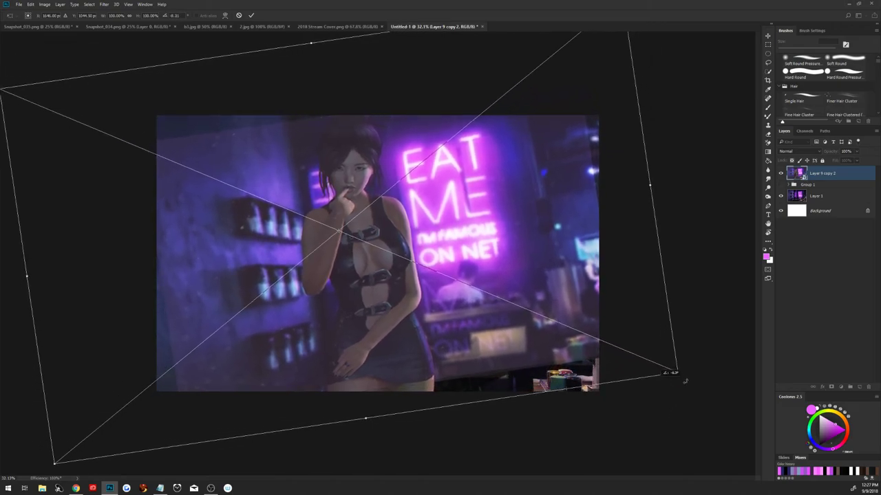
left_click_drag(547, 347, 504, 334)
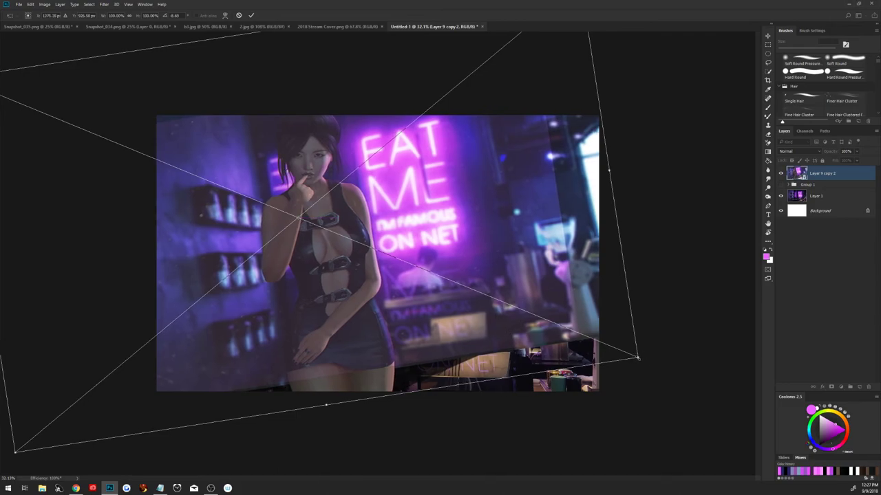
left_click_drag(638, 358, 683, 381)
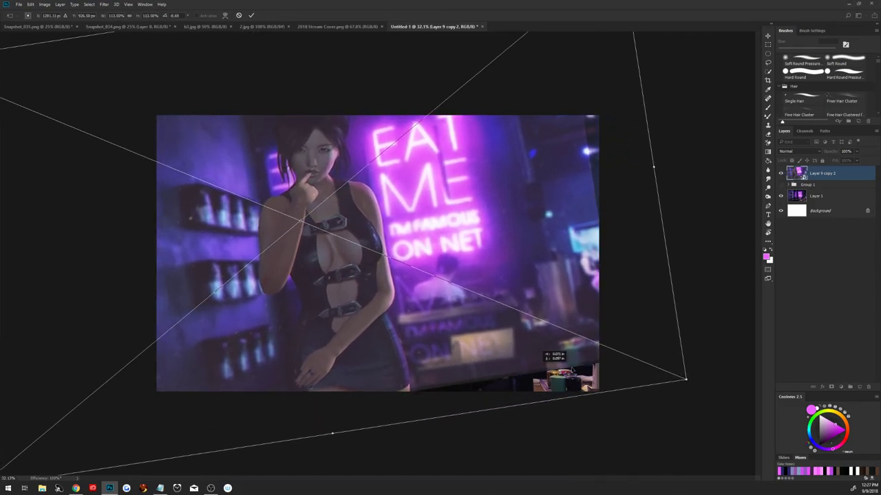
mouse_move(559, 363)
left_mouse_down()
mouse_move(583, 388)
mouse_move(593, 377)
left_mouse_up()
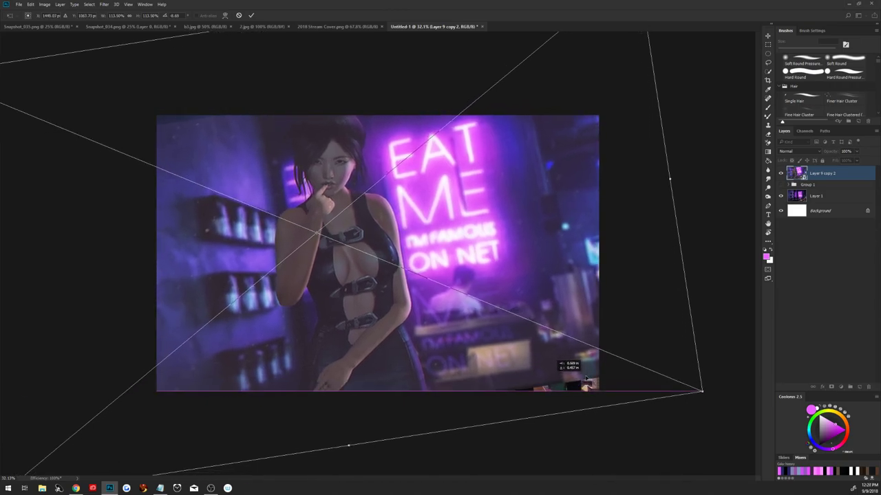
mouse_move(703, 425)
left_mouse_down()
mouse_move(699, 432)
mouse_move(670, 416)
mouse_move(698, 413)
left_mouse_up()
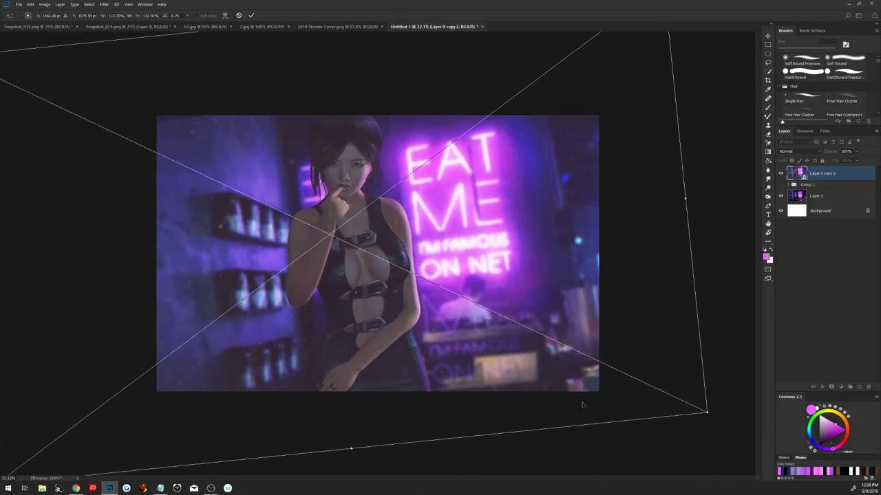
Scale the tilted layer up to about 114%, nudge it into place and commit.
left_click_drag(704, 410, 713, 416)
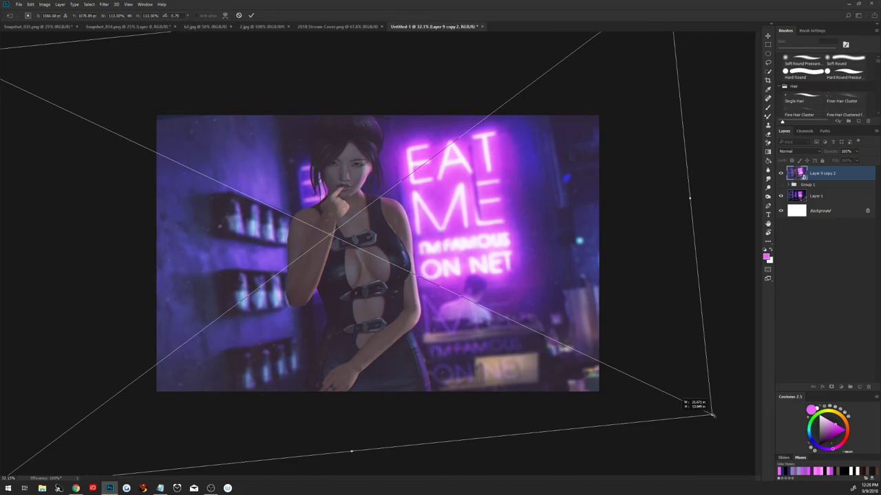
left_click_drag(618, 405, 611, 390)
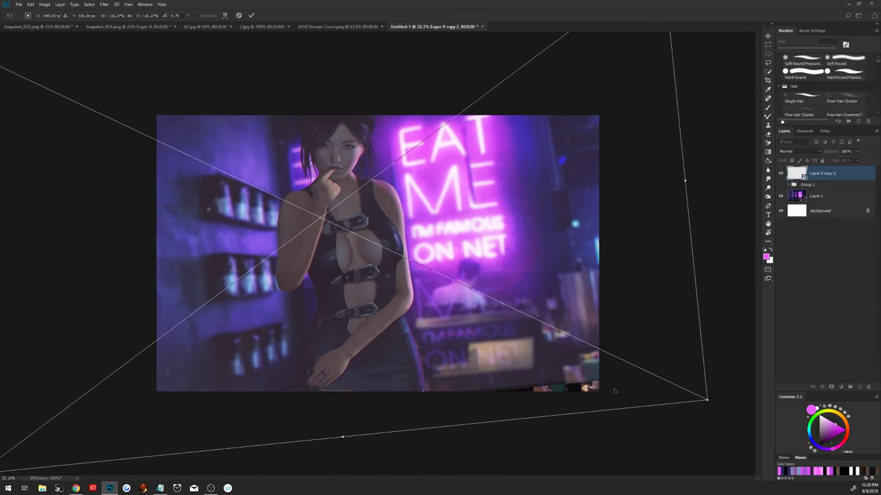
left_click_drag(704, 398, 680, 386)
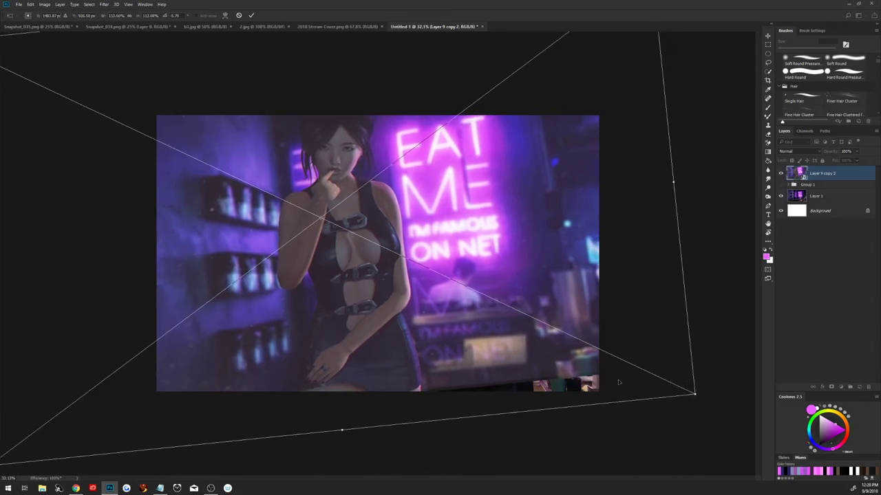
mouse_move(617, 376)
left_mouse_down()
mouse_move(673, 385)
mouse_move(653, 385)
mouse_move(653, 395)
left_mouse_up()
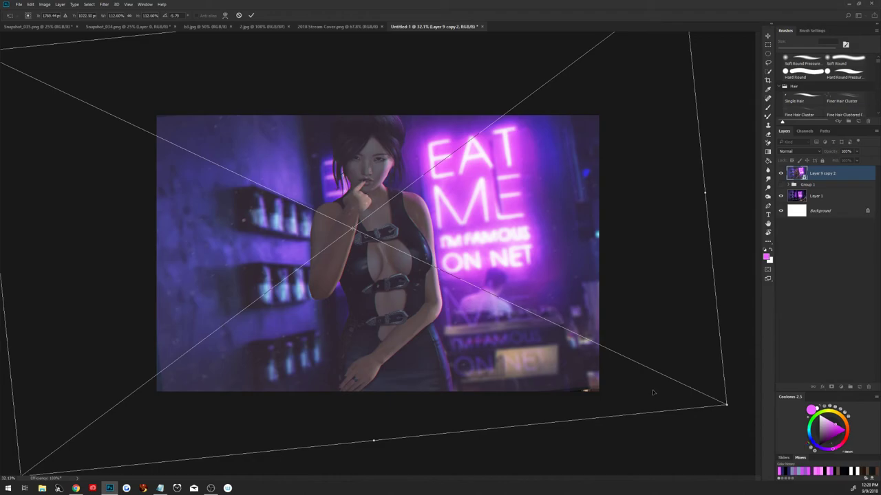
left_click_drag(653, 395, 652, 392)
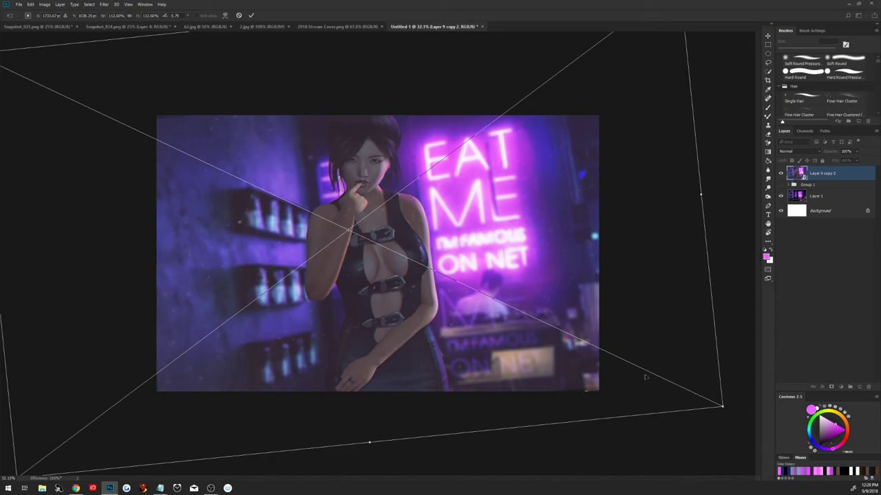
left_click(252, 15)
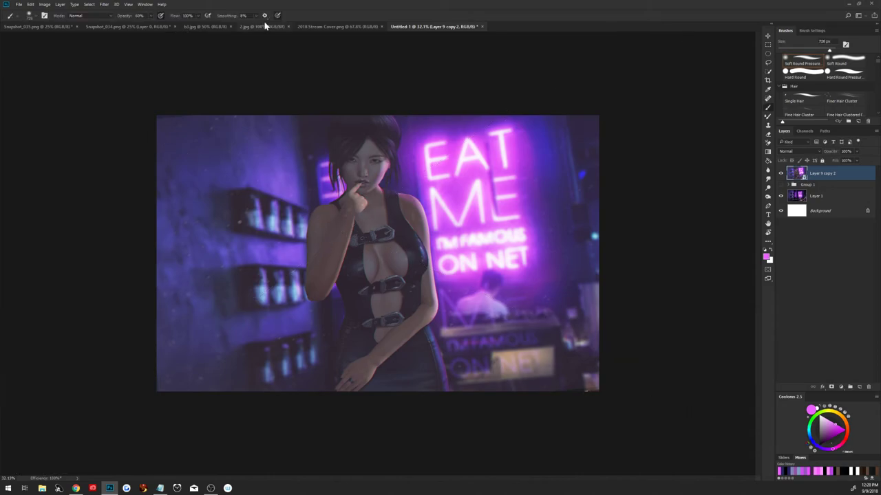
Rasterize the layer and Content-Aware fill the empty gaps along the bottom-right edge.
right_click(836, 175)
left_click(771, 203)
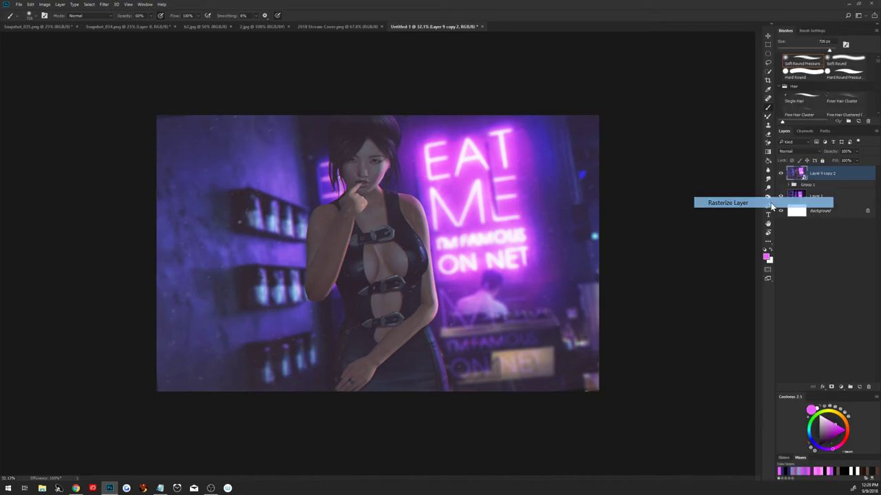
left_click(769, 61)
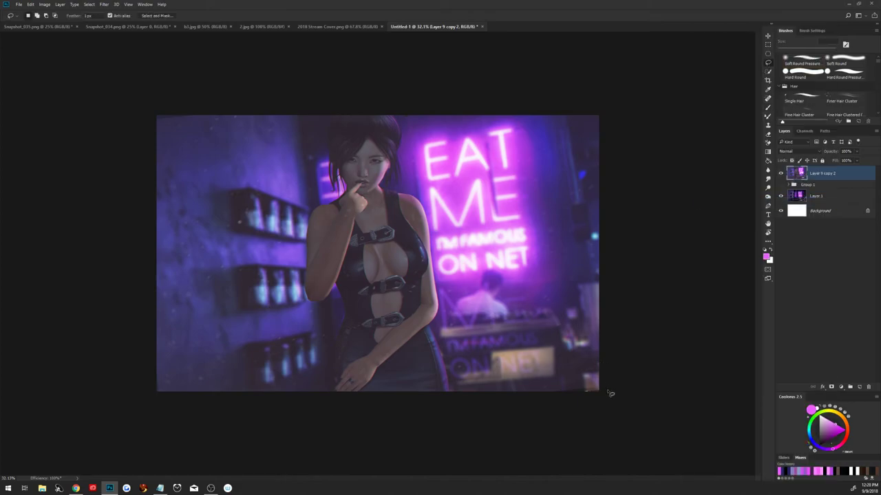
mouse_move(600, 386)
left_mouse_down()
mouse_move(555, 404)
mouse_move(624, 400)
left_mouse_up()
key("shift+BackSpace")
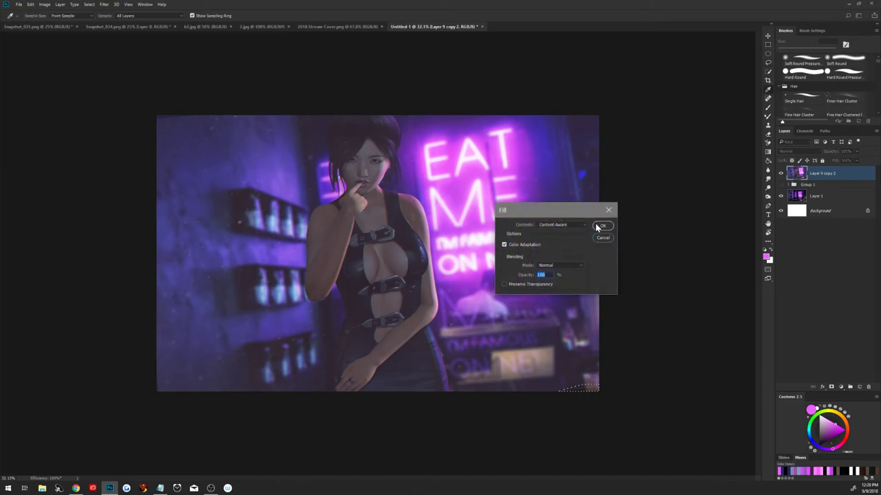
left_click(605, 226)
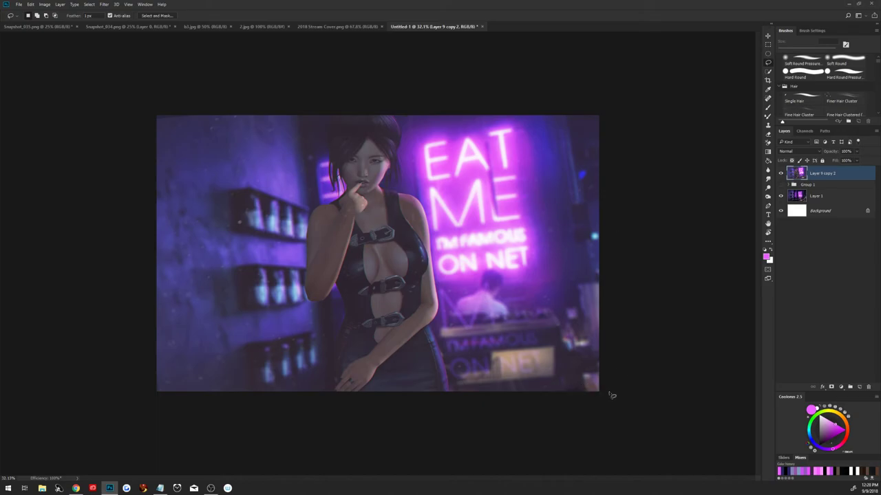
left_click_drag(611, 393, 682, 405)
key("shift+BackSpace")
left_click(604, 226)
key("ctrl+d")
Content-Aware fill the empty gap in the top-left corner.
left_click_drag(158, 126, 155, 128)
key("shift+BackSpace")
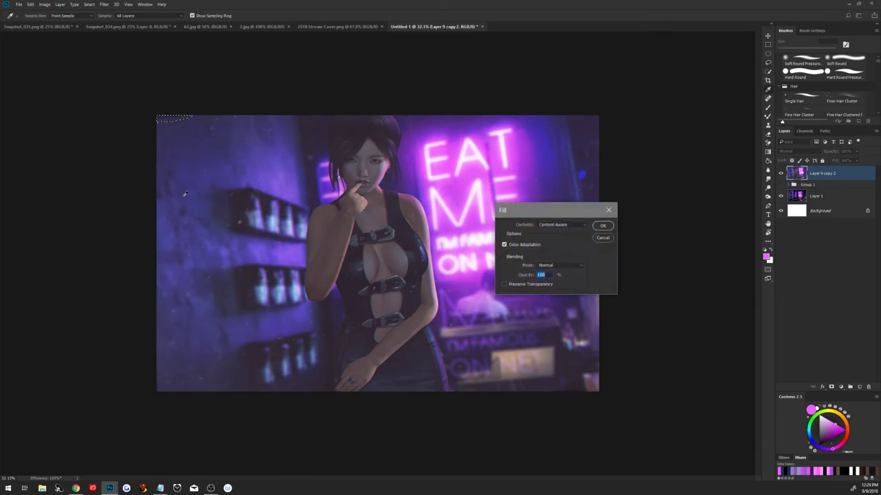
left_click(602, 227)
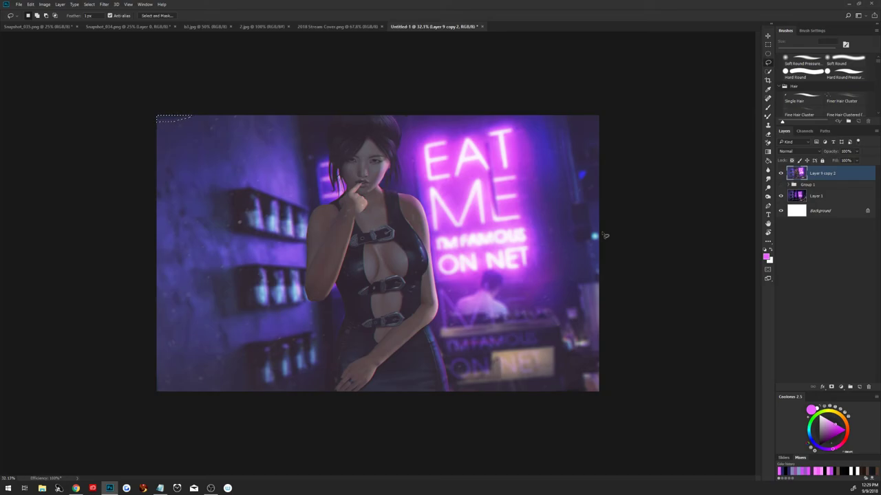
key("ctrl+d")
left_click(769, 98)
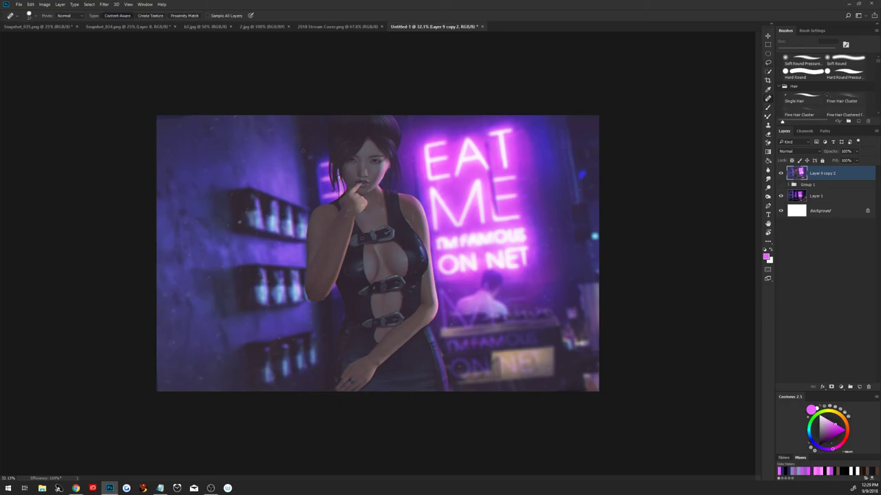
Heal the leftover top-left mark and delete the empty Layer 9.
right_click(173, 113, "alt")
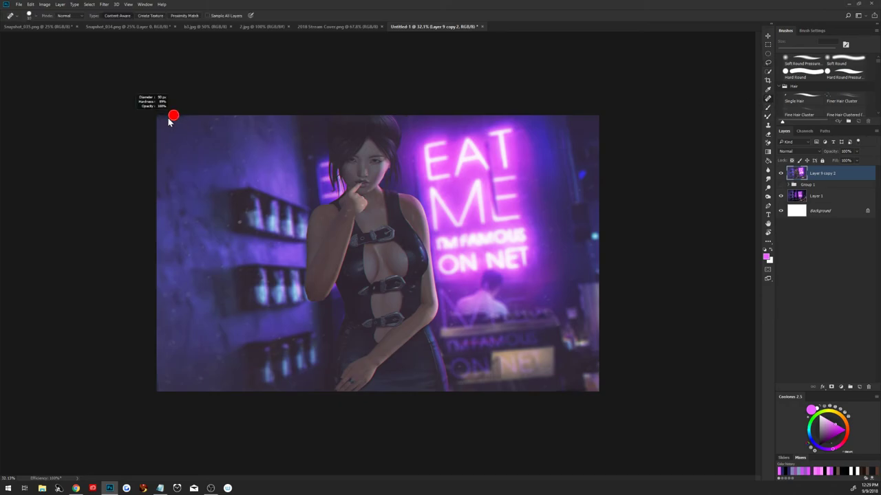
mouse_move(169, 117)
left_mouse_down()
mouse_move(192, 112)
mouse_move(154, 123)
left_mouse_up()
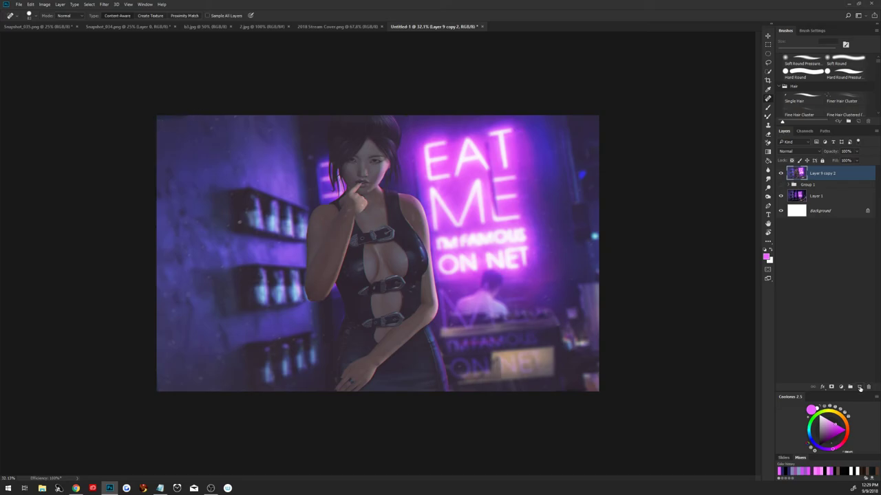
left_click(859, 386)
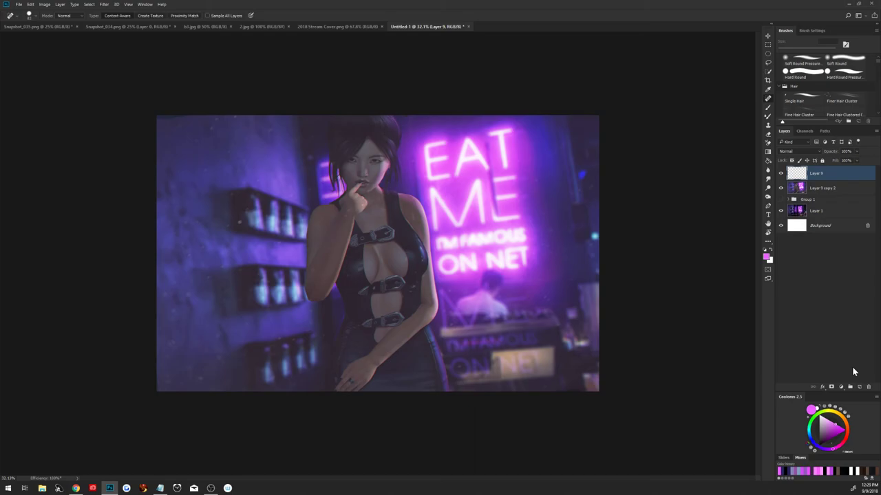
left_click(826, 188)
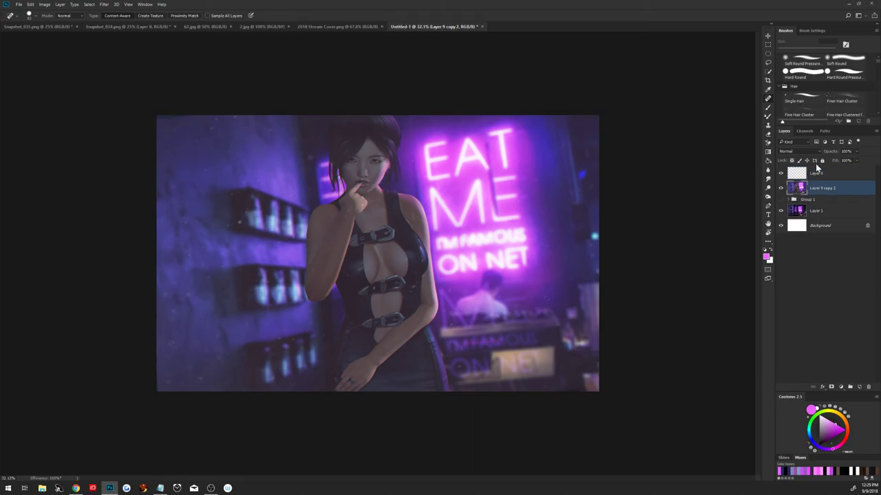
left_click(768, 126)
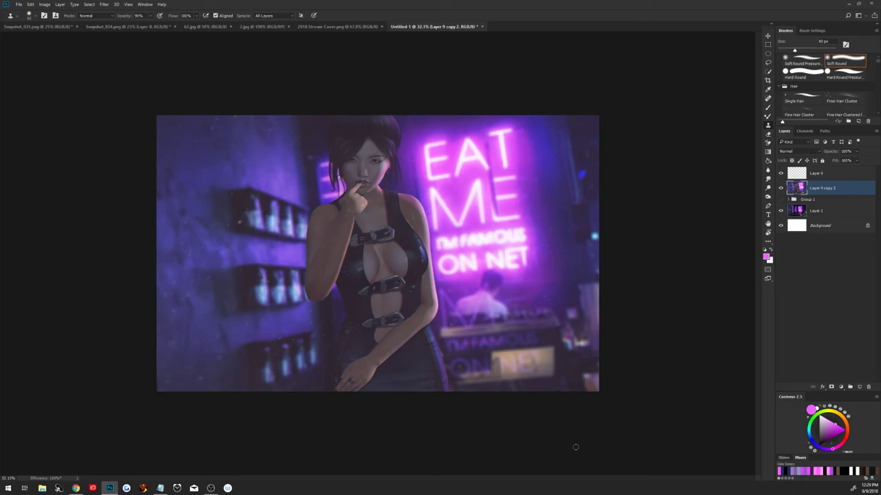
left_click_drag(816, 177, 868, 387)
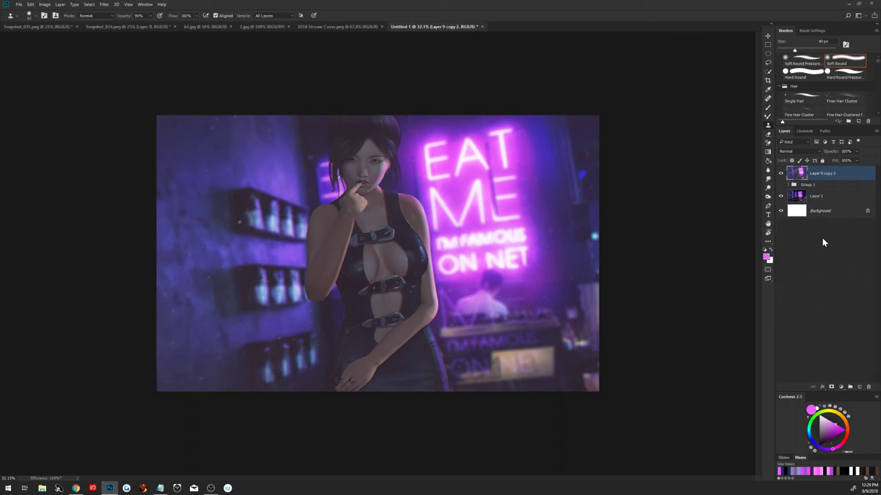
Duplicate Layer 9 copy 2 as Layer 9 copy 3 at the top of the stack.
key("ctrl+0")
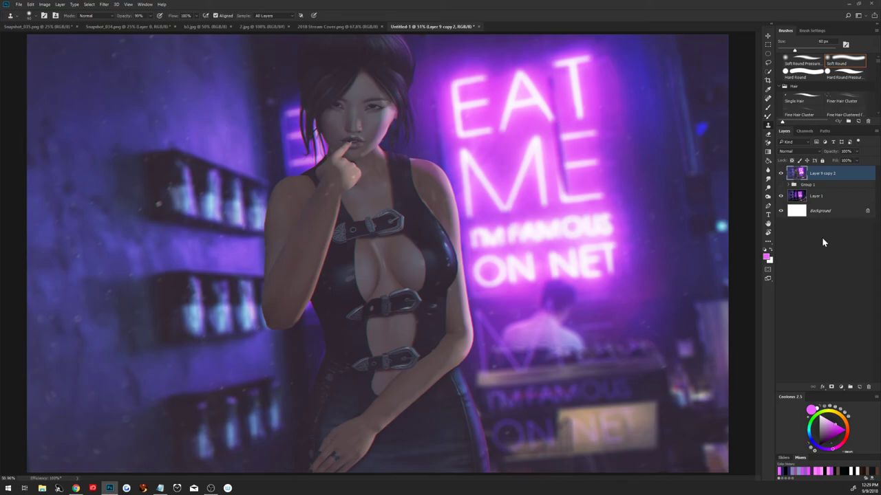
key("alt+Tab")
left_click_drag(843, 178, 859, 386)
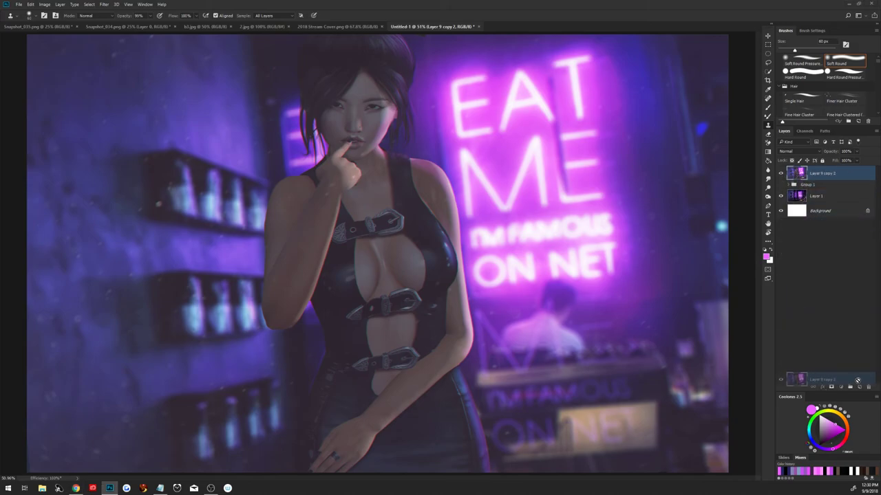
key("z")
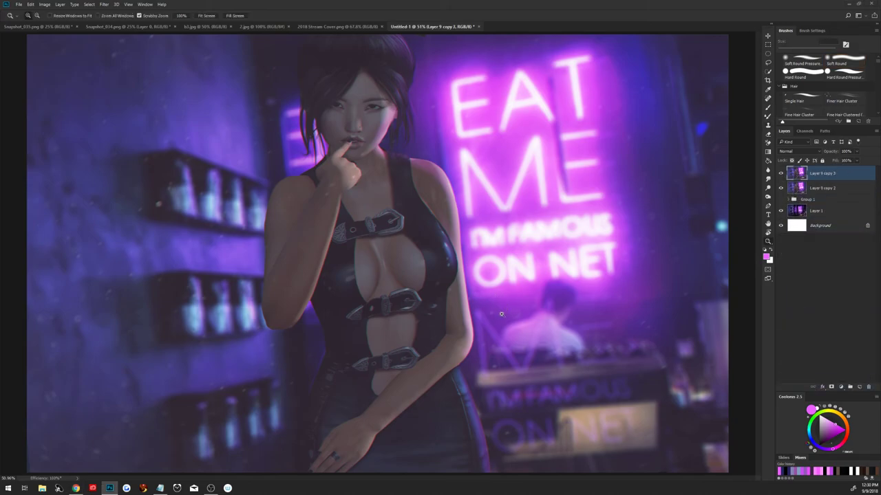
mouse_move(500, 300)
left_mouse_down()
mouse_move(488, 310)
mouse_move(477, 302)
mouse_move(485, 300)
left_mouse_up()
key("s")
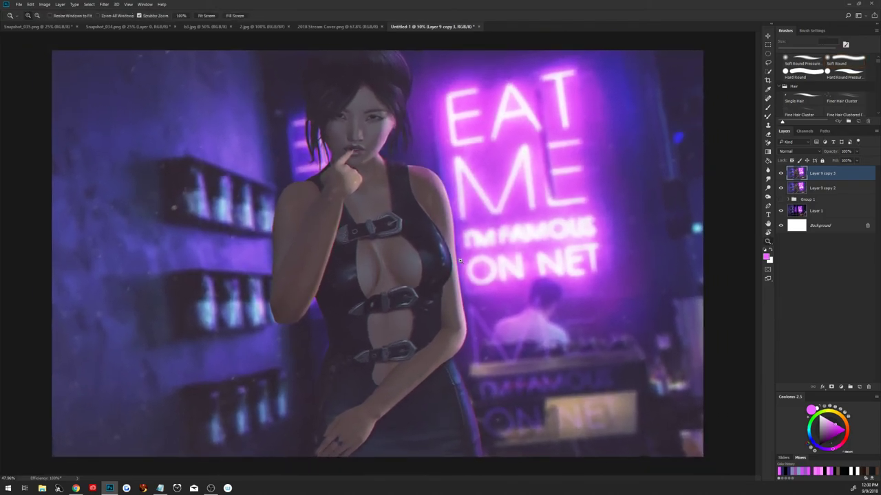
left_click(105, 5)
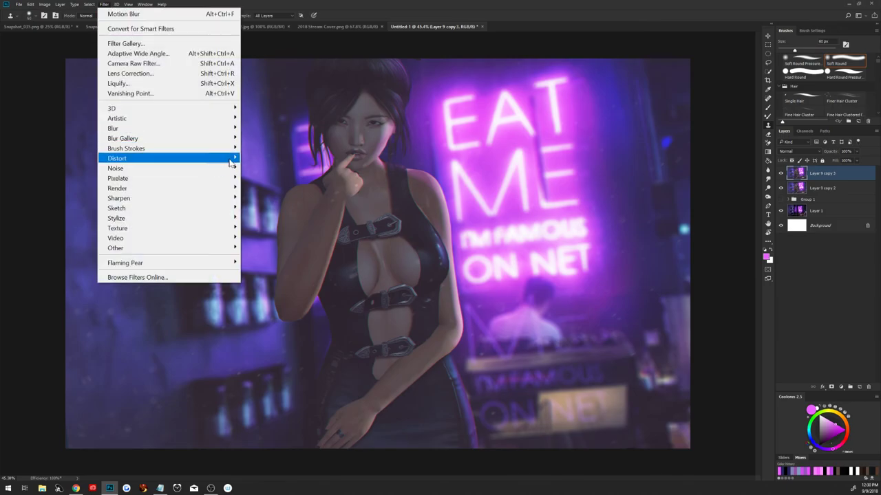
mouse_move(122, 138)
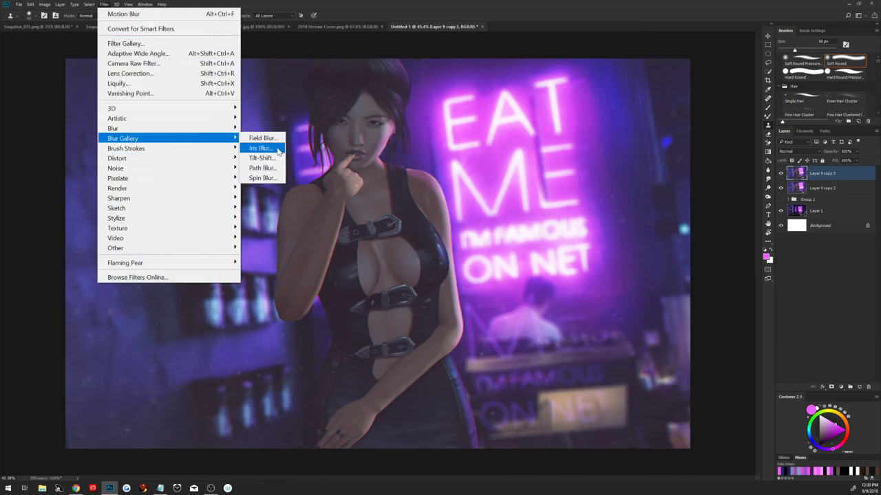
Add an Iris Blur and stand its ellipse upright, widened around the woman.
left_click(280, 148)
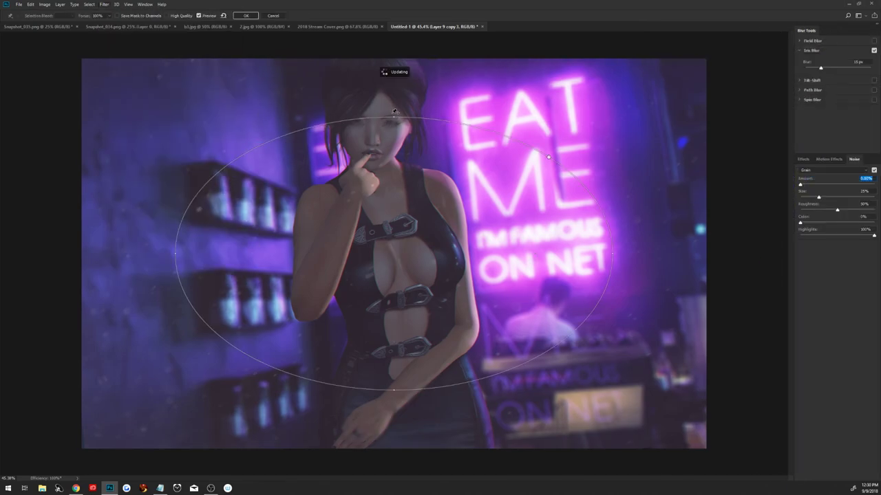
left_click_drag(398, 115, 496, 231)
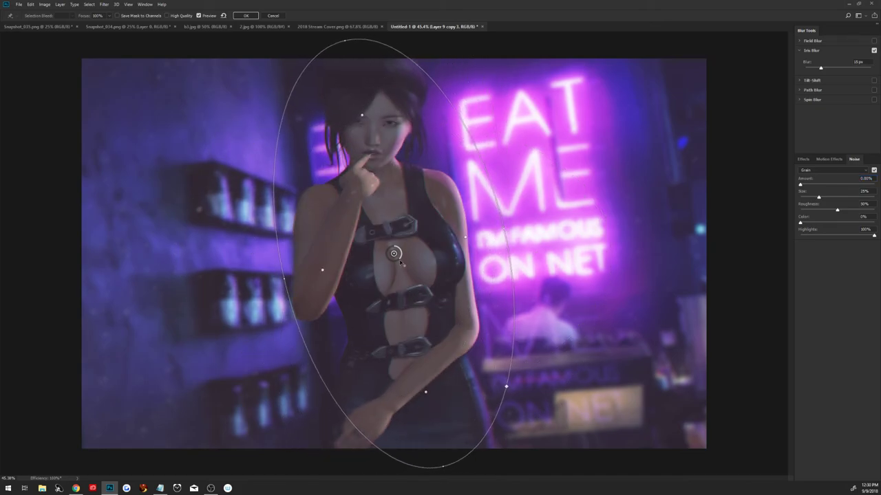
left_click_drag(393, 254, 392, 204)
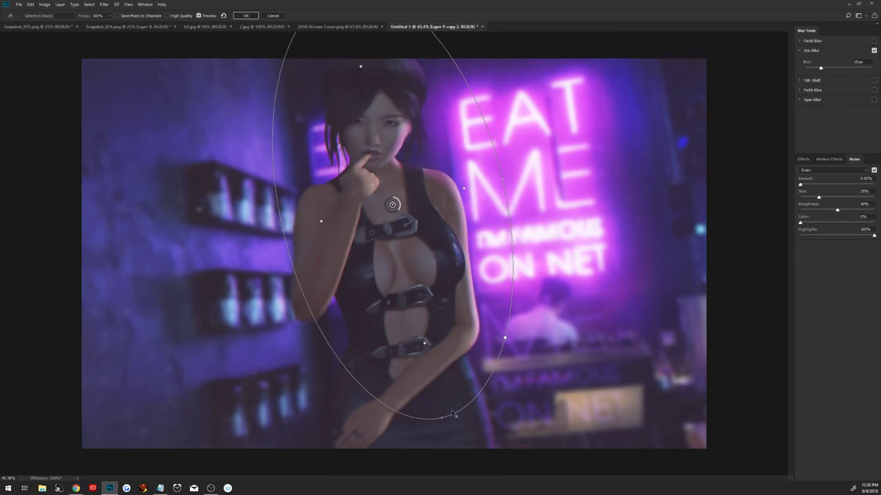
left_click_drag(455, 438, 466, 482)
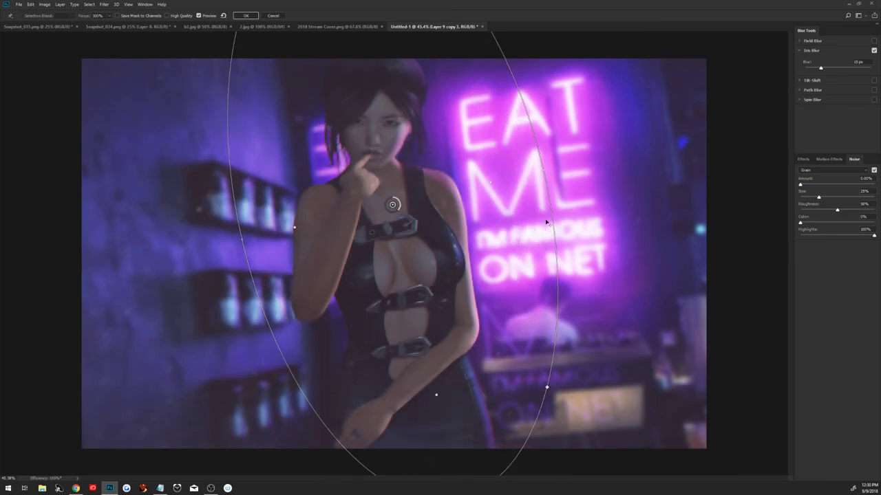
left_click_drag(549, 223, 592, 221)
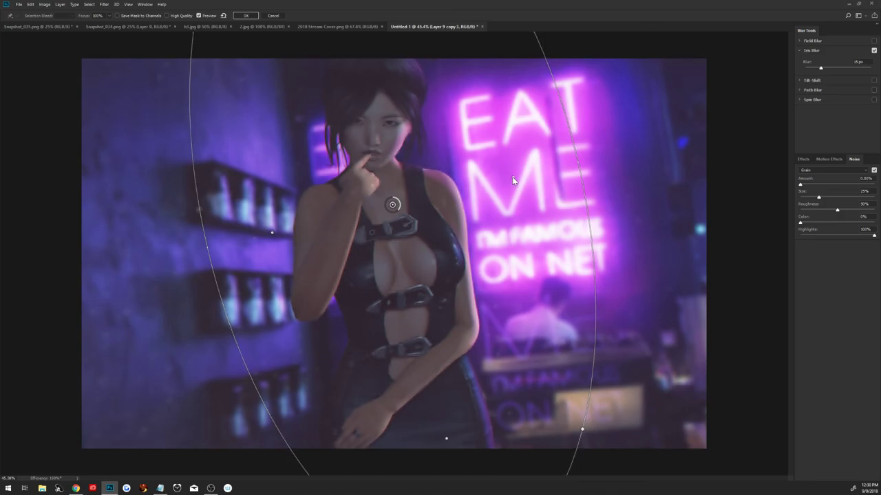
Fine-tune the iris blur's feather points and sharp centre, then commit the 15 px blur.
left_click_drag(512, 177, 450, 192)
left_click_drag(450, 191, 427, 202)
left_click_drag(335, 217, 348, 216)
left_click_drag(436, 392, 436, 396)
left_click_drag(585, 161, 587, 195)
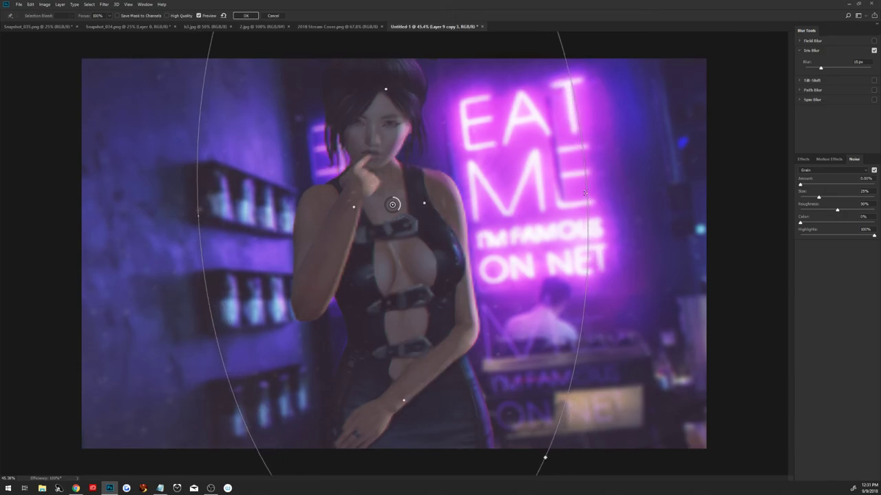
left_click_drag(392, 204, 382, 218)
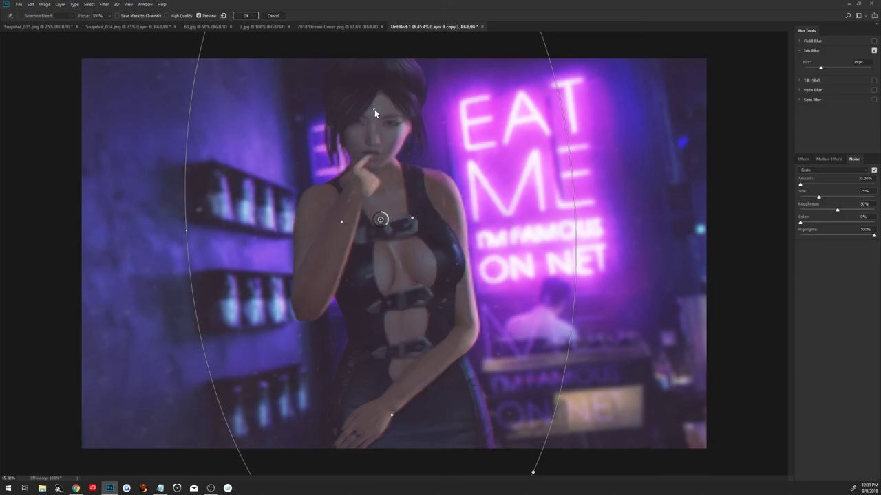
left_click_drag(373, 105, 377, 107)
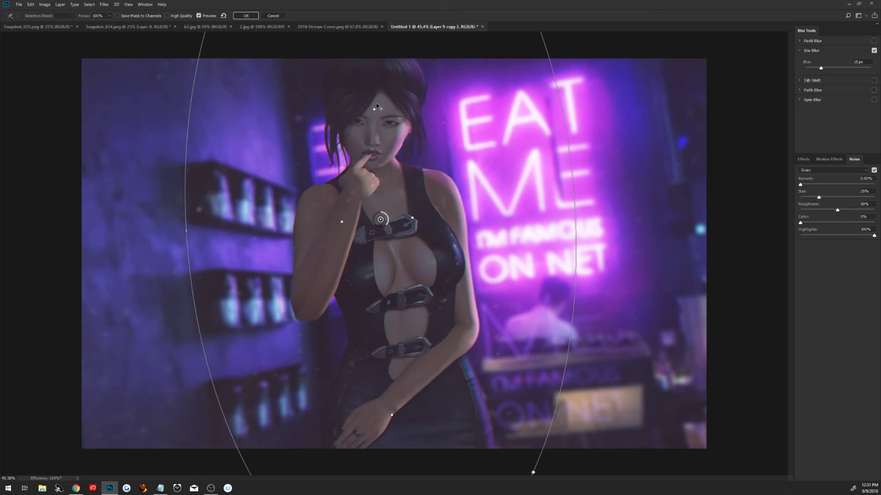
left_click(247, 15)
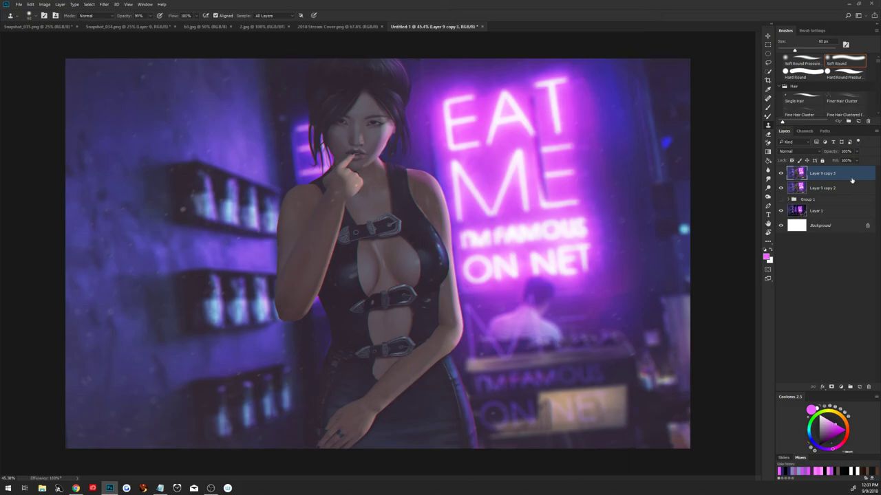
Duplicate Layer 9 copy 3 as Layer 9 copy 4 and open it in Camera Raw.
double_click(845, 174)
left_click_drag(844, 174, 859, 387)
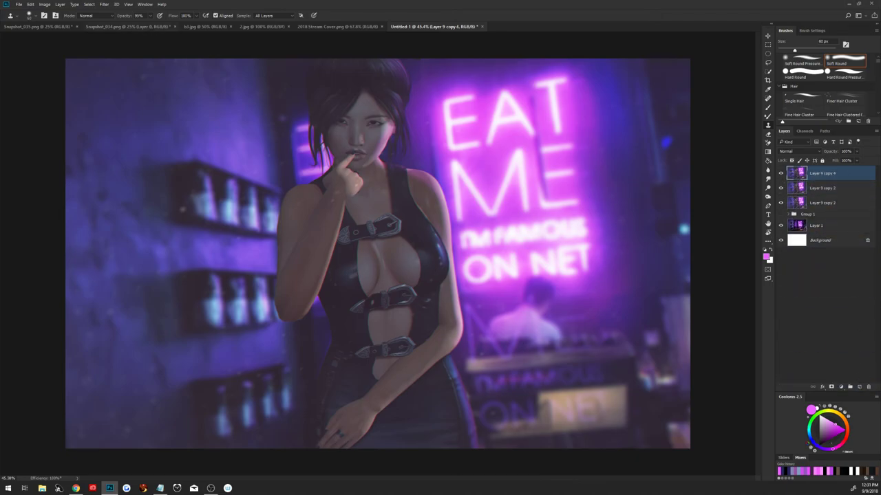
left_click(104, 4)
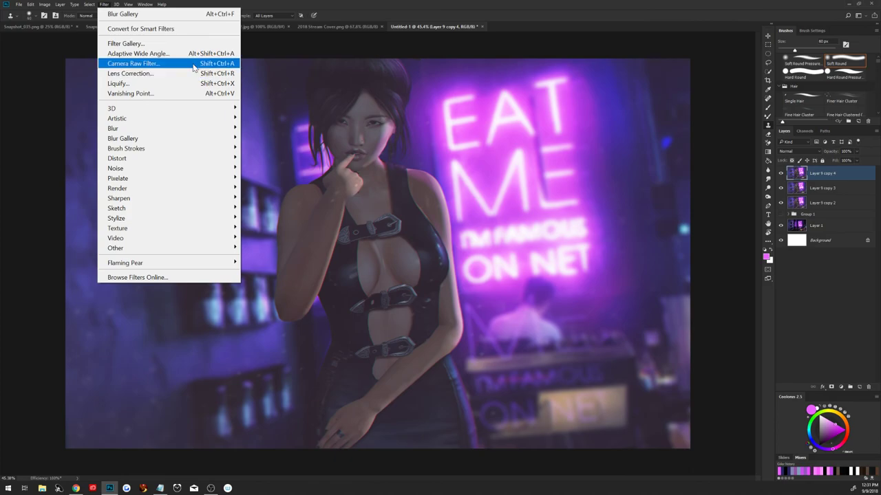
left_click(194, 67)
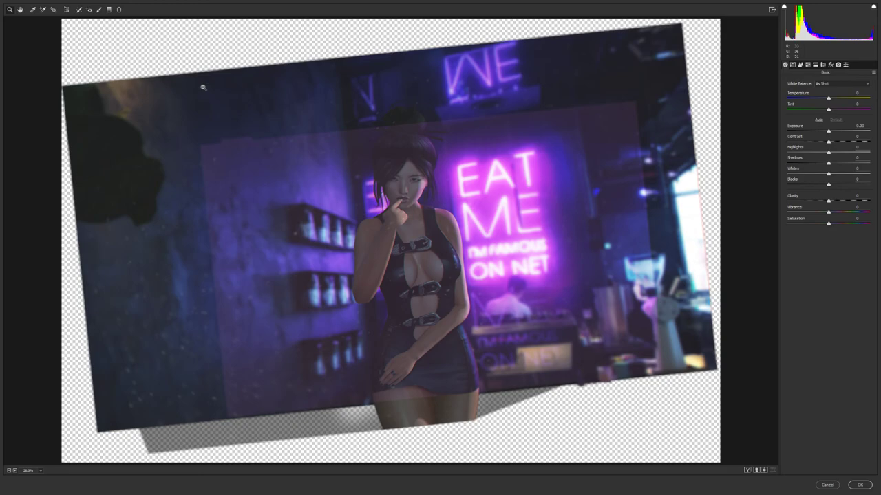
left_click(15, 471)
left_click(15, 471)
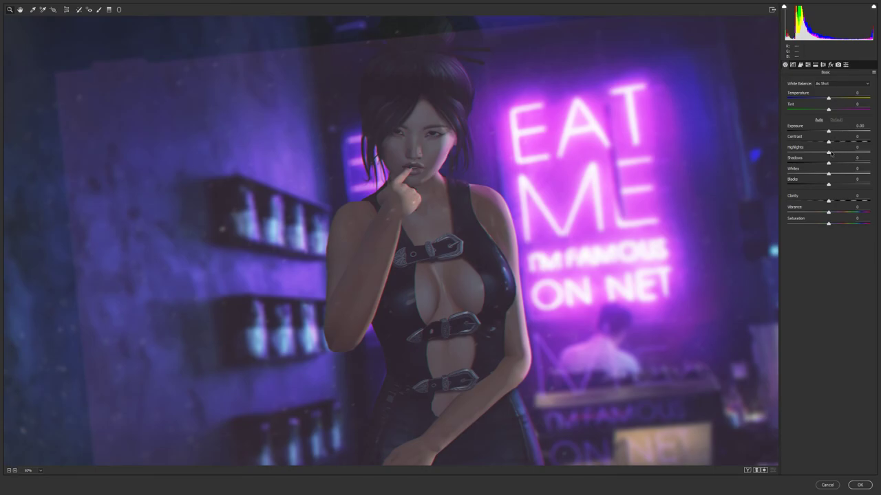
Brighten highlights, raise contrast, set Clarity +11 and add edge-masked sharpening.
left_click_drag(830, 153, 826, 186)
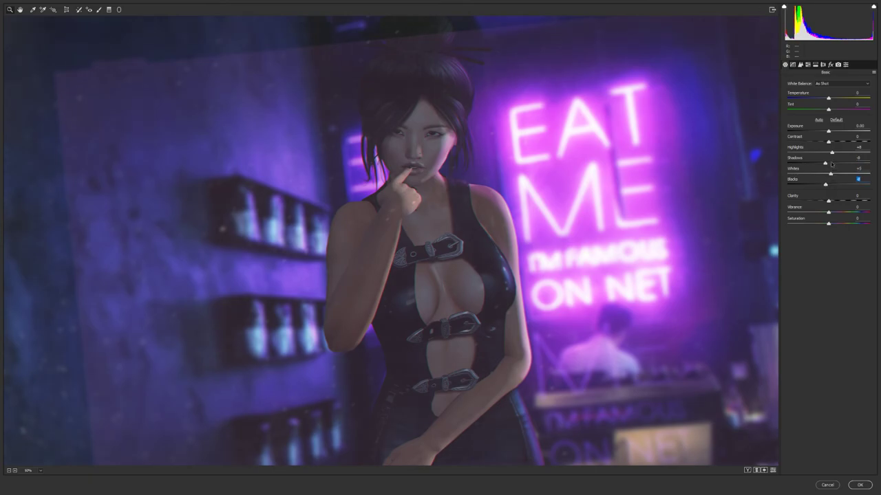
left_click_drag(829, 142, 832, 143)
left_click_drag(829, 201, 834, 201)
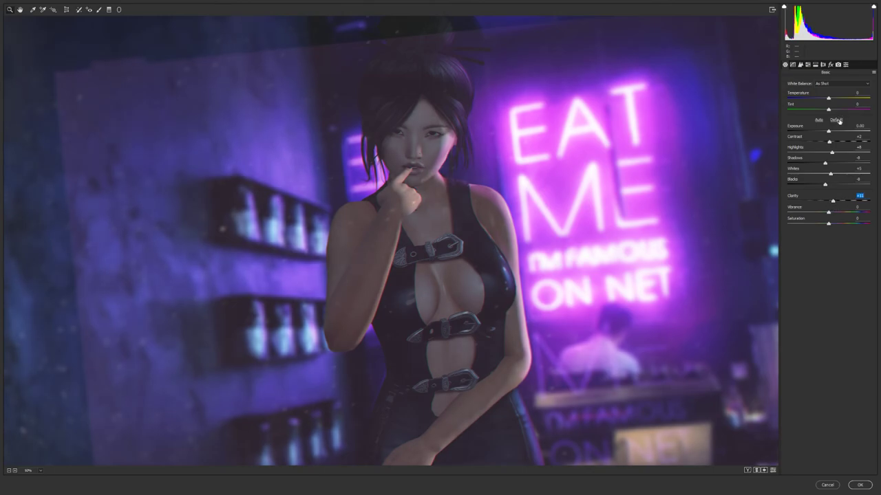
left_click(801, 65)
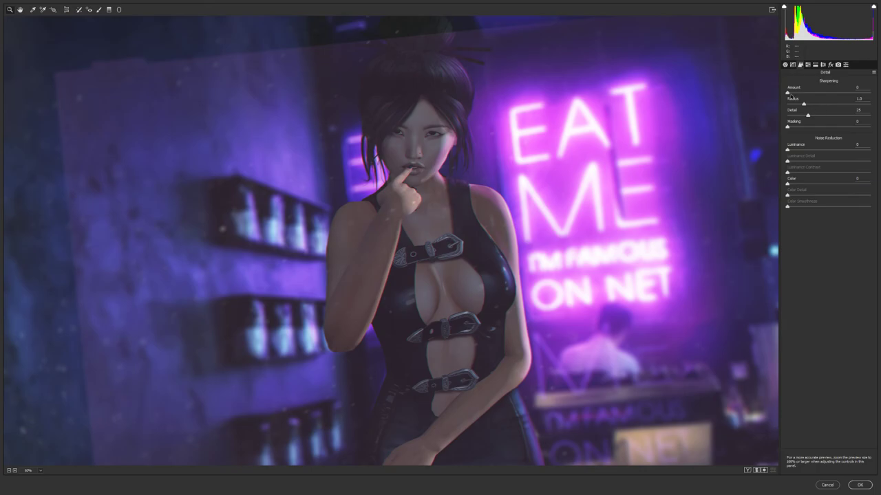
left_click_drag(788, 94, 794, 94)
left_click_drag(792, 97, 799, 92)
left_click_drag(788, 127, 806, 124)
Add film grain with Amount 13, Size 25 and Roughness 28.
left_click(831, 65)
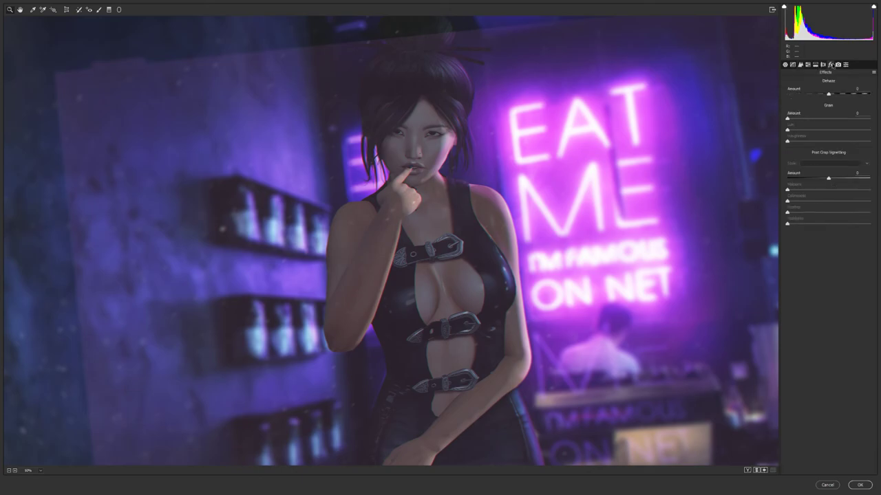
left_click(796, 119)
left_click_drag(796, 119, 796, 118)
left_click(825, 141)
mouse_move(826, 141)
left_mouse_down()
mouse_move(810, 146)
mouse_move(801, 122)
left_mouse_up()
key("Down")
Apply the Camera Raw adjustments and show the finished portrait full-screen on black.
left_click(860, 485)
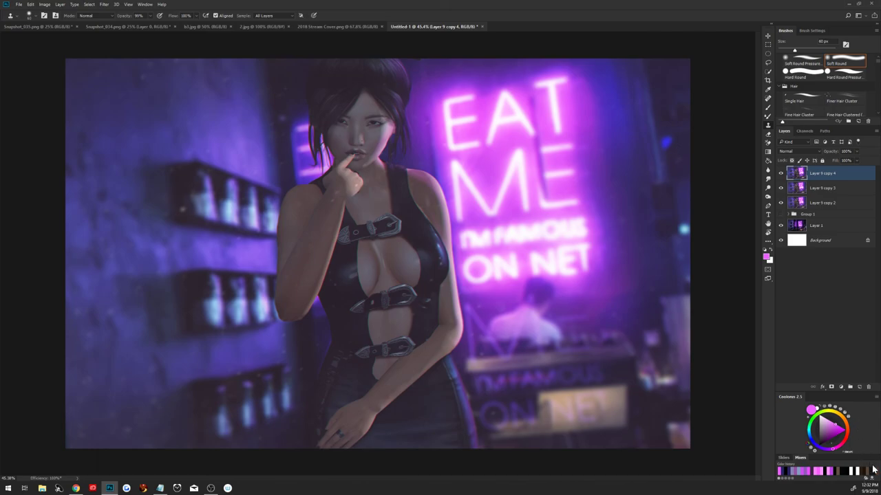
key("ctrl+0")
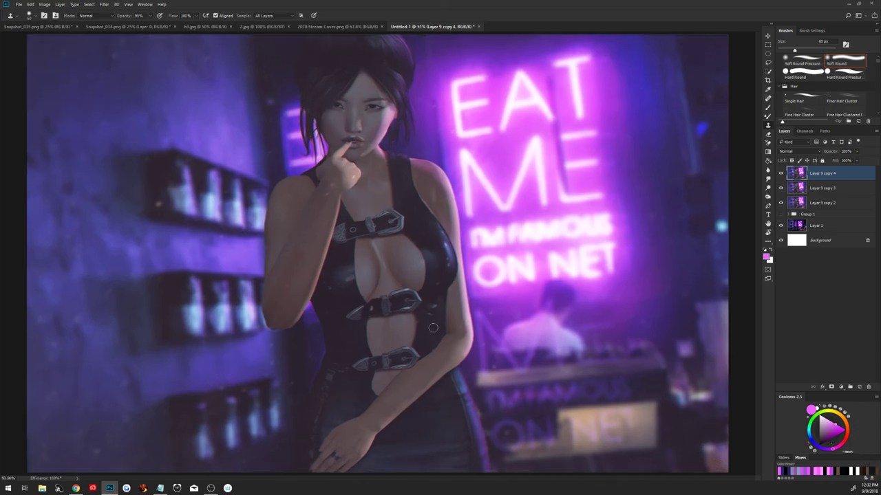
key("f")
key("f")
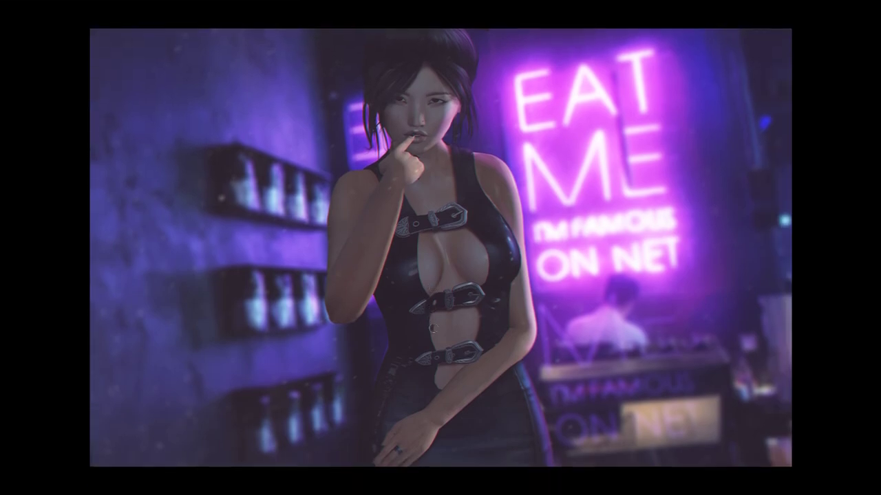
scroll(432, 328, "up", 1)
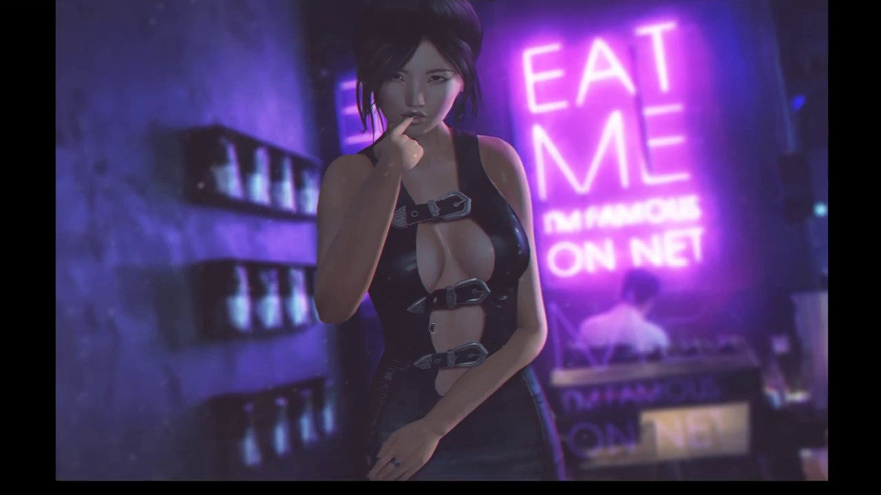